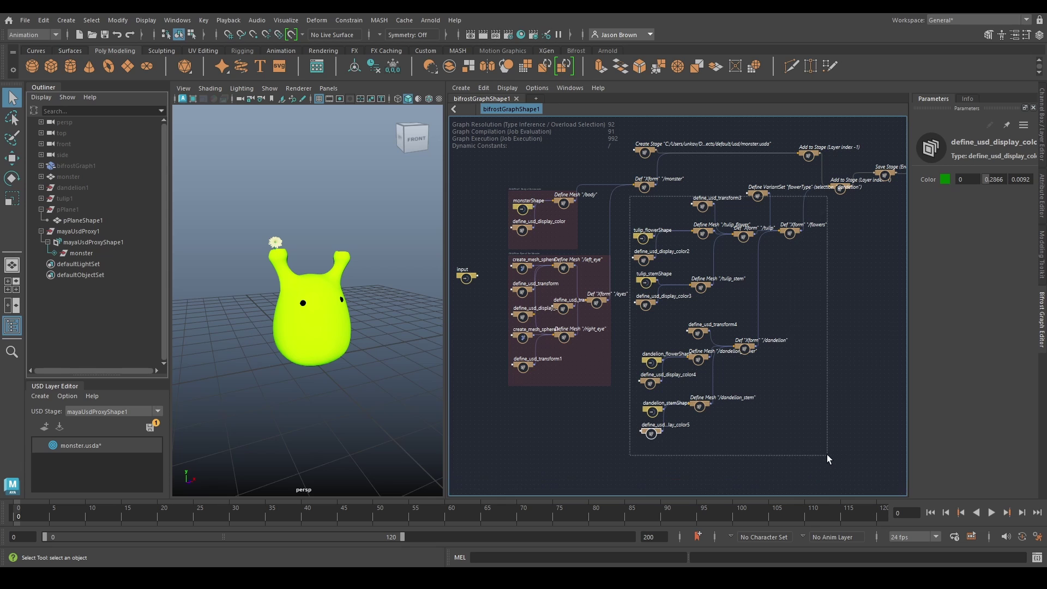
- Add a get_mesh_structure node above the monster body group, fed by the mesh output of monsterShape
{"action": "left_click_drag", "start_coordinate": [783, 237], "coordinate": [605, 465]}
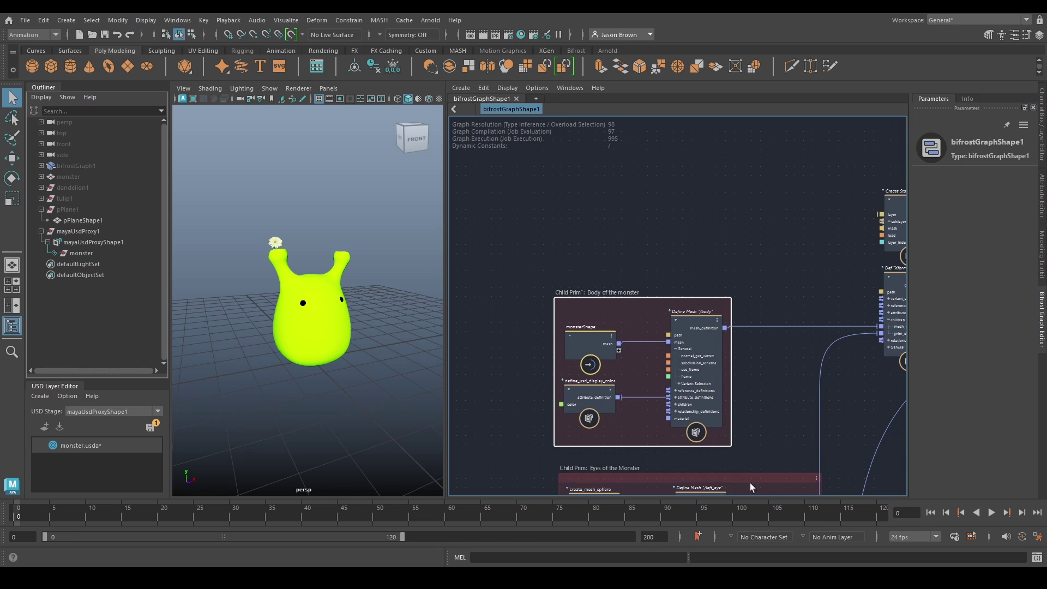
{"action": "middle_click_drag", "start_coordinate": [794, 388], "coordinate": [737, 395]}
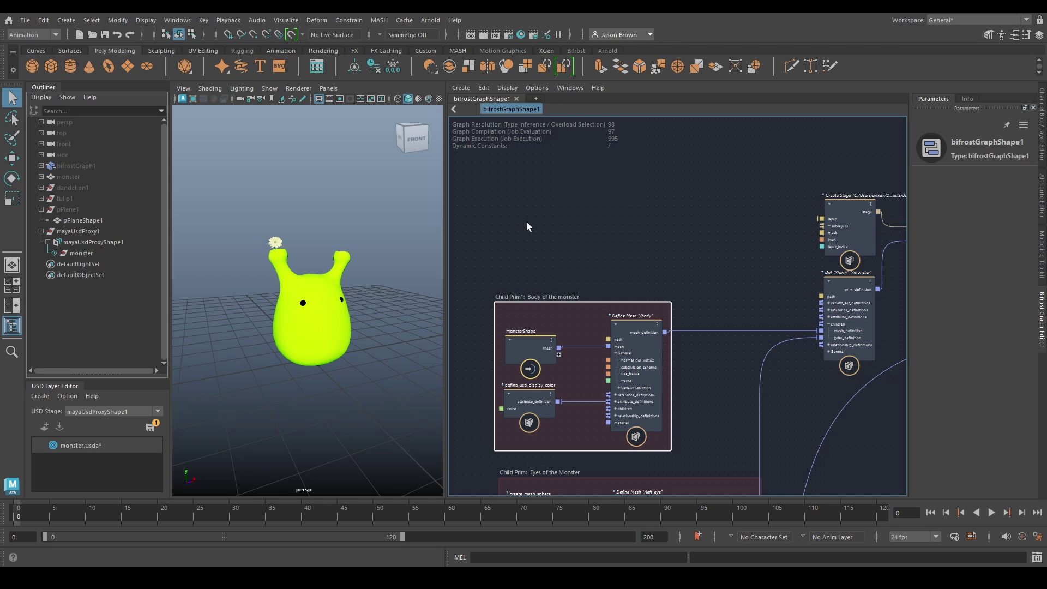
{"action": "middle_click_drag", "start_coordinate": [575, 233], "coordinate": [587, 279]}
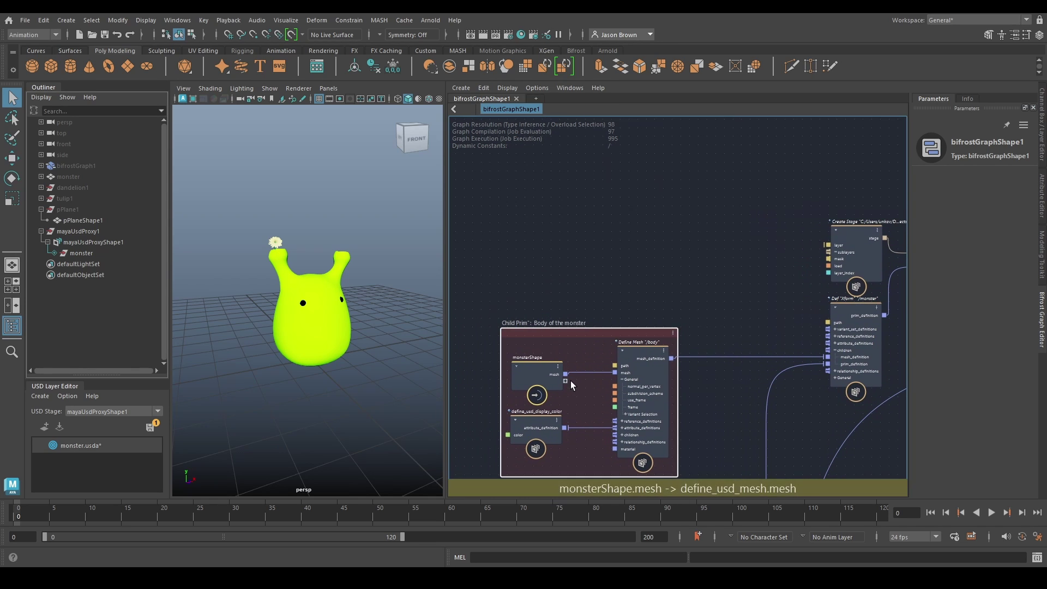
{"action": "left_click_drag", "start_coordinate": [565, 375], "coordinate": [592, 240]}
{"action": "type", "text": "get_mes"}
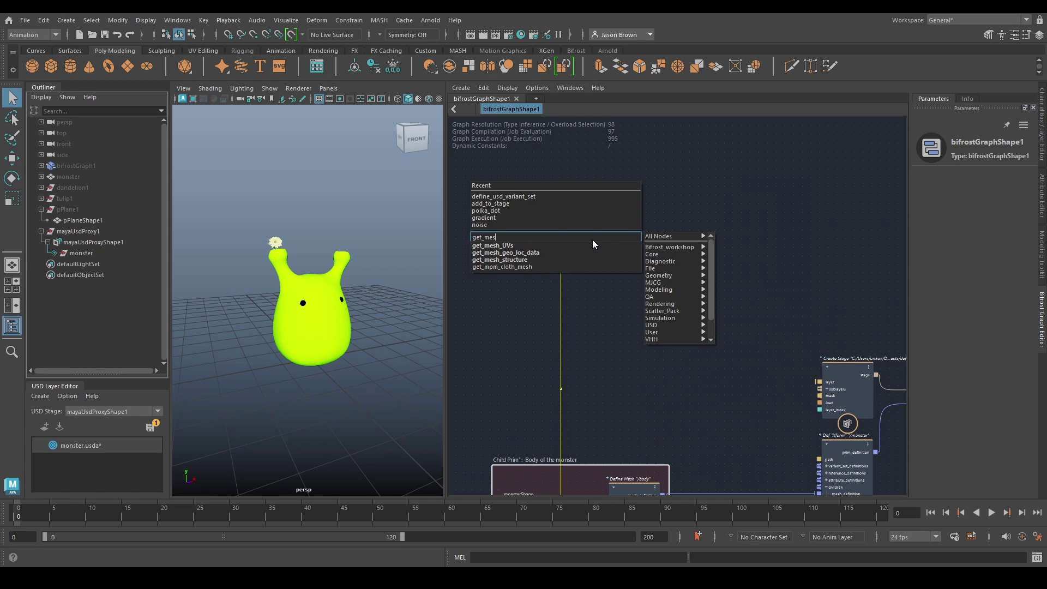
{"action": "type", "text": "h_structure"}
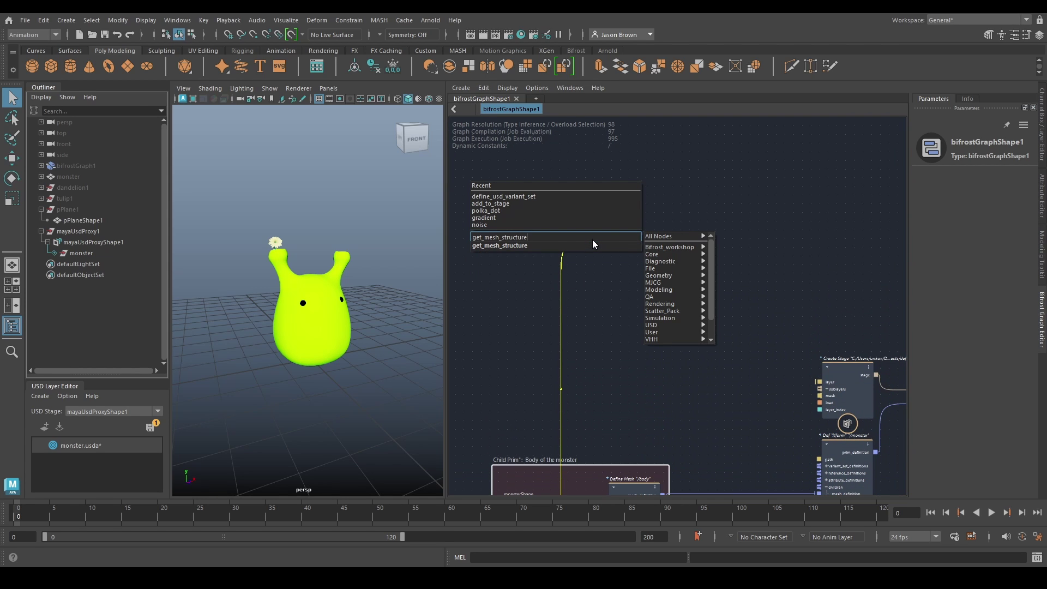
{"action": "key", "text": "Return"}
{"action": "scroll", "coordinate": [597, 271], "scroll_direction": "up", "scroll_amount": 3}
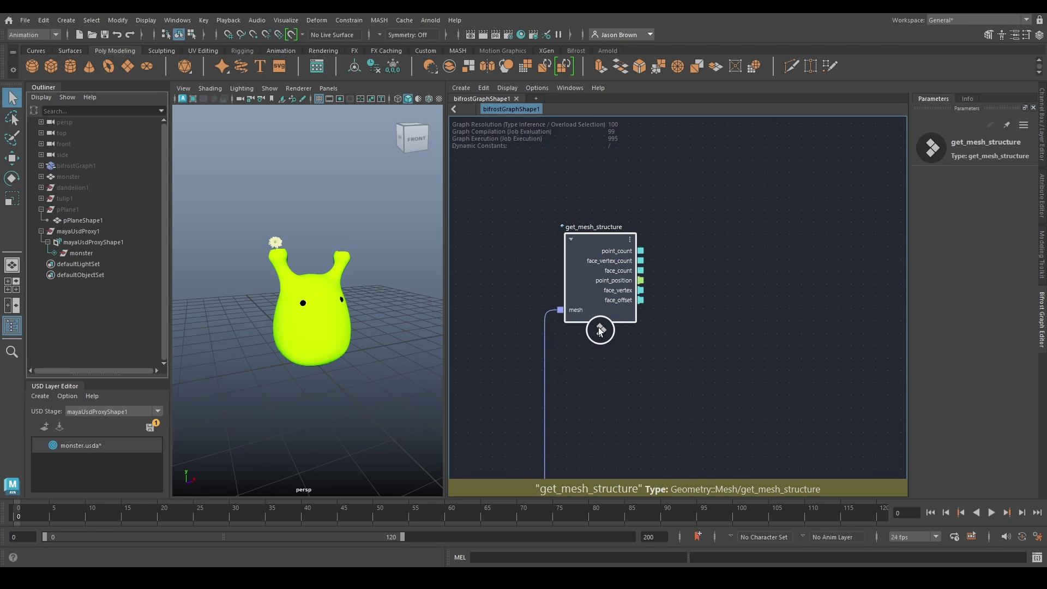
{"action": "middle_click_drag", "start_coordinate": [668, 282], "coordinate": [636, 347]}
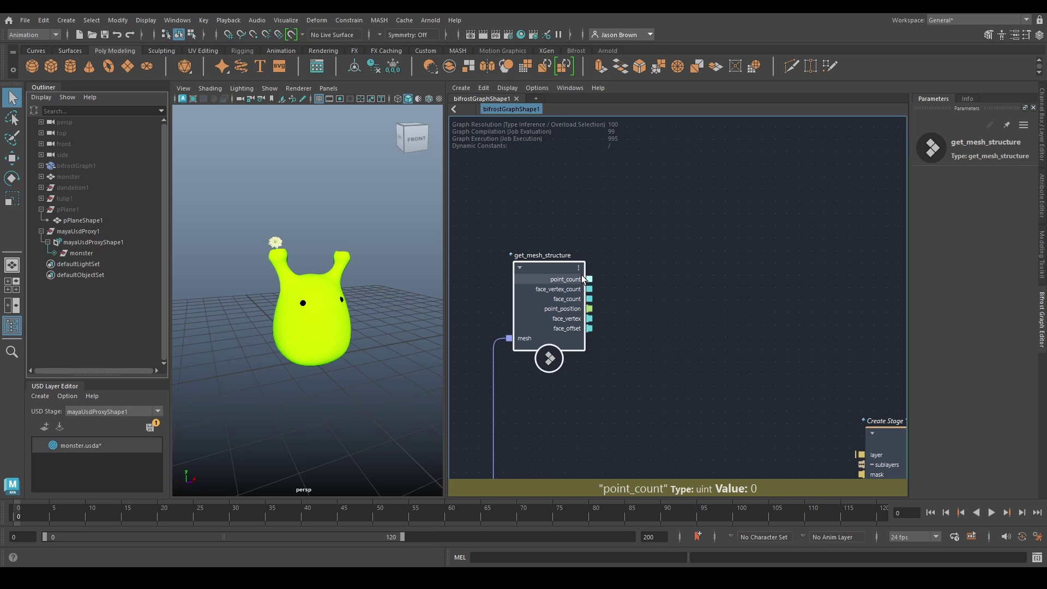
- Add a polka_dot node and connect get_mesh_structure's point_count to max_iterations and point_position to vertex_positions
{"action": "middle_click_drag", "start_coordinate": [649, 301], "coordinate": [616, 253], "text": "alt"}
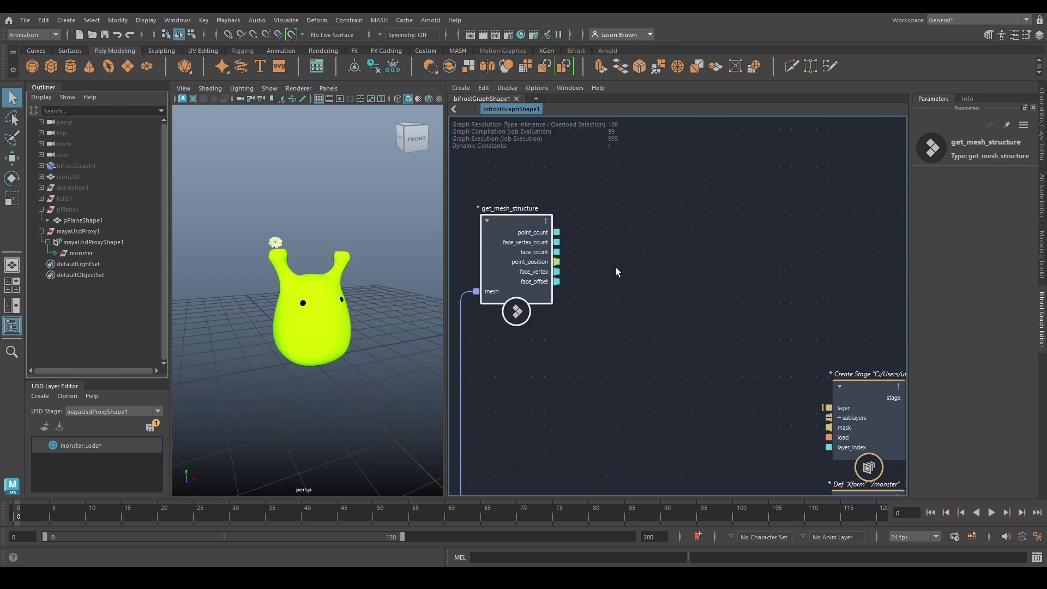
{"action": "left_click", "coordinate": [631, 256]}
{"action": "key", "text": "Tab"}
{"action": "type", "text": "polka"}
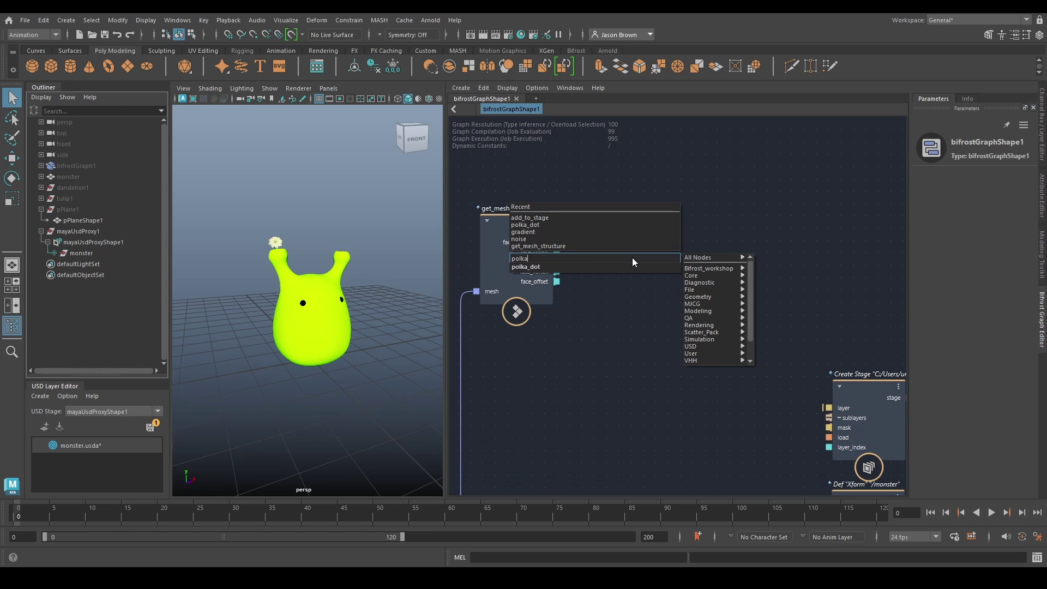
{"action": "key", "text": "Return"}
{"action": "left_click_drag", "start_coordinate": [556, 233], "coordinate": [594, 232]}
{"action": "left_click_drag", "start_coordinate": [556, 261], "coordinate": [609, 243]}
- Insert a pass node between monsterShape's mesh and get_mesh_structure, and connect its output to polka_dot's mesh_geometry
{"action": "middle_click_drag", "start_coordinate": [601, 333], "coordinate": [752, 106], "text": "alt"}
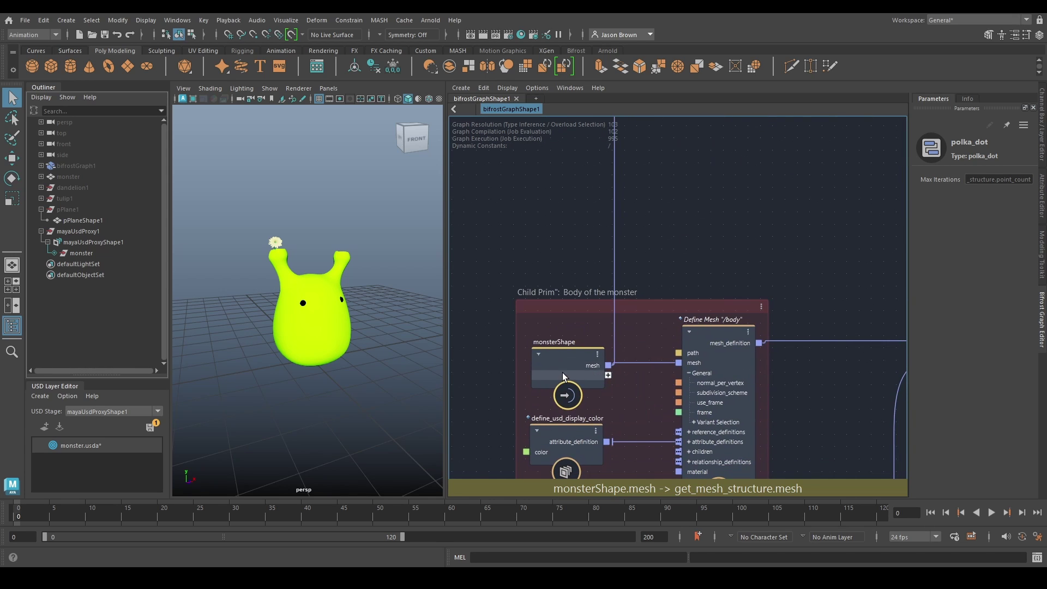
{"action": "left_click", "coordinate": [608, 366]}
{"action": "middle_click_drag", "start_coordinate": [656, 239], "coordinate": [643, 428], "text": "alt"}
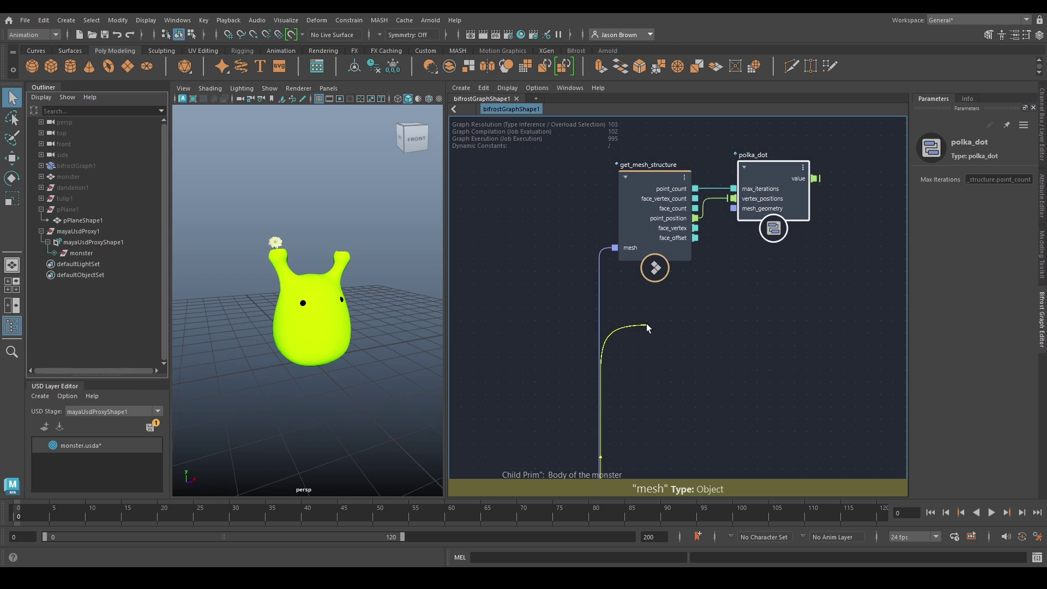
{"action": "left_click", "coordinate": [641, 385]}
{"action": "middle_click_drag", "start_coordinate": [686, 276], "coordinate": [622, 326], "text": "alt"}
{"action": "left_click_drag", "start_coordinate": [535, 192], "coordinate": [738, 356]}
{"action": "left_click_drag", "start_coordinate": [600, 276], "coordinate": [735, 276]}
{"action": "left_click", "coordinate": [591, 364]}
{"action": "key", "text": "Tab"}
{"action": "type", "text": "pass"}
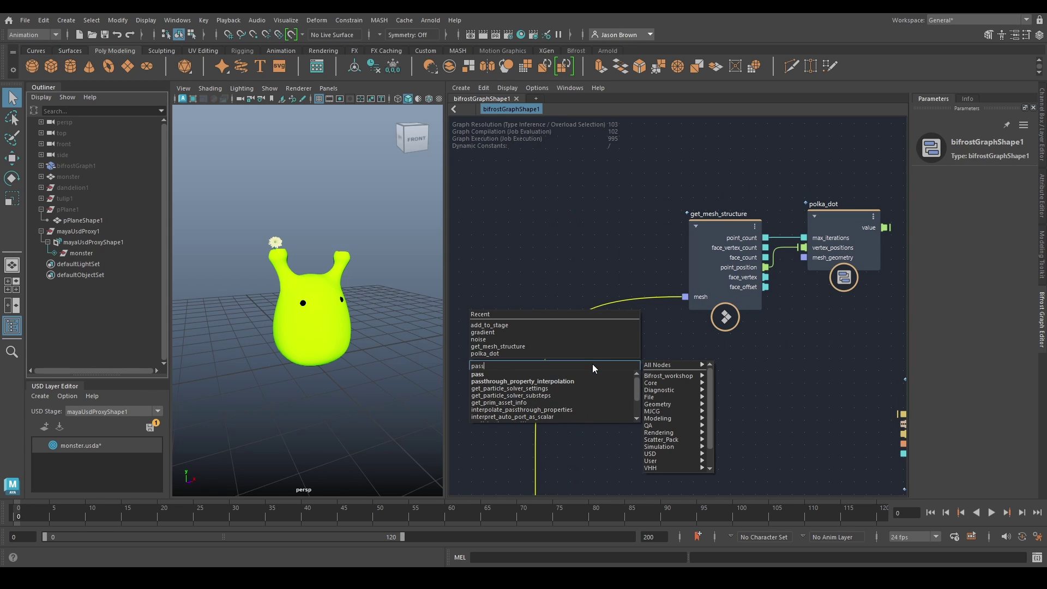
{"action": "key", "text": "Return"}
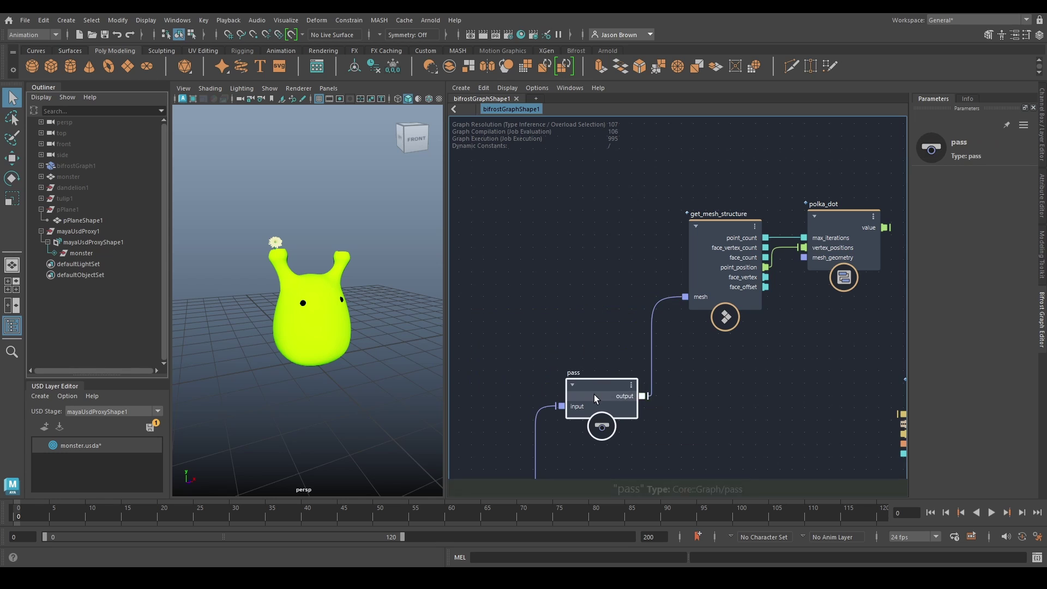
{"action": "left_click_drag", "start_coordinate": [594, 394], "coordinate": [804, 257]}
{"action": "middle_click_drag", "start_coordinate": [821, 294], "coordinate": [598, 307]}
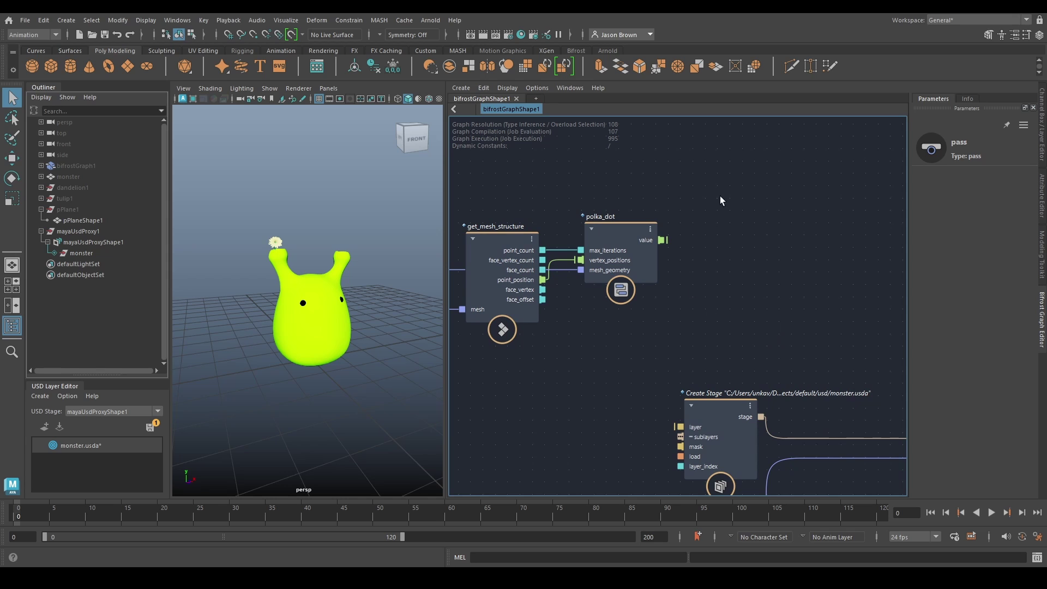
- Disconnect the Save Stage node's out_stage from the graph's output node
{"action": "middle_click_drag", "start_coordinate": [666, 368], "coordinate": [238, 311]}
{"action": "left_click_drag", "start_coordinate": [634, 383], "coordinate": [634, 318], "text": "ctrl+alt+shift"}
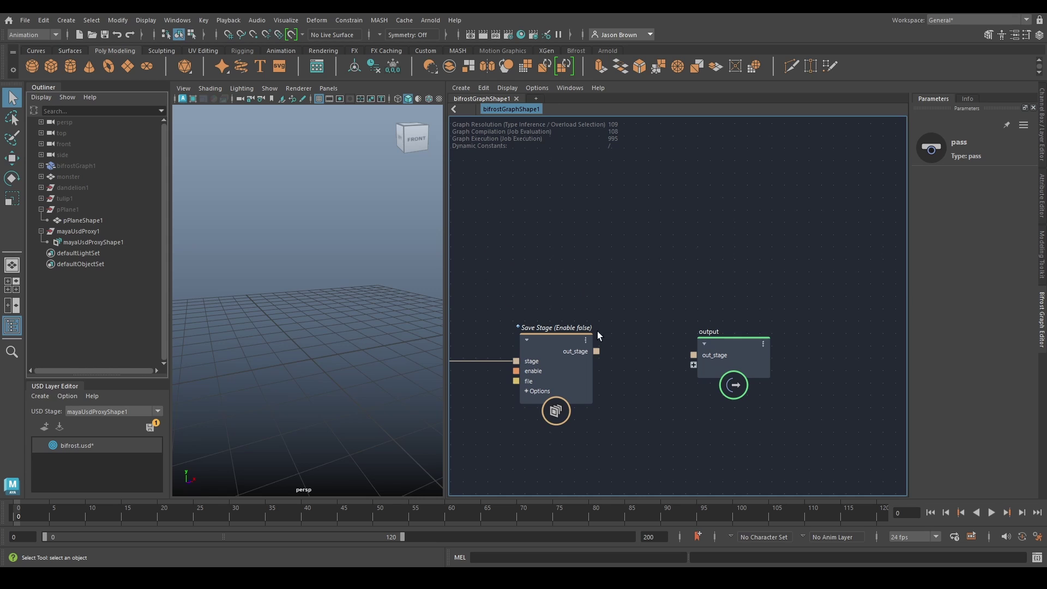
{"action": "middle_click_drag", "start_coordinate": [554, 249], "coordinate": [883, 322]}
- Add a terminal node and connect monsterShape's mesh to its diagnostic input
{"action": "middle_click_drag", "start_coordinate": [617, 321], "coordinate": [685, 388]}
{"action": "key", "text": "Tab"}
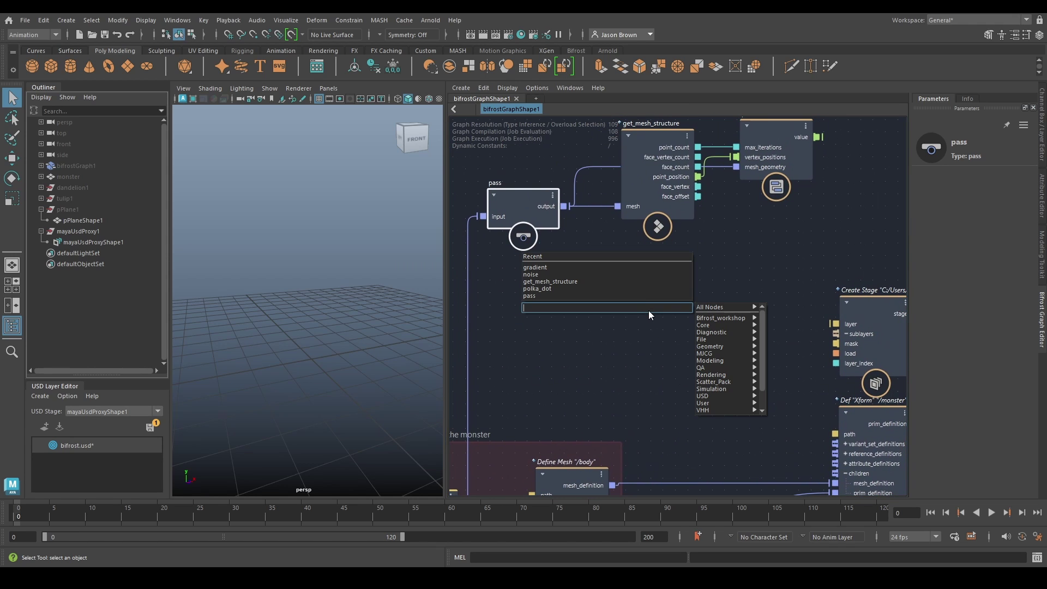
{"action": "type", "text": "terminal"}
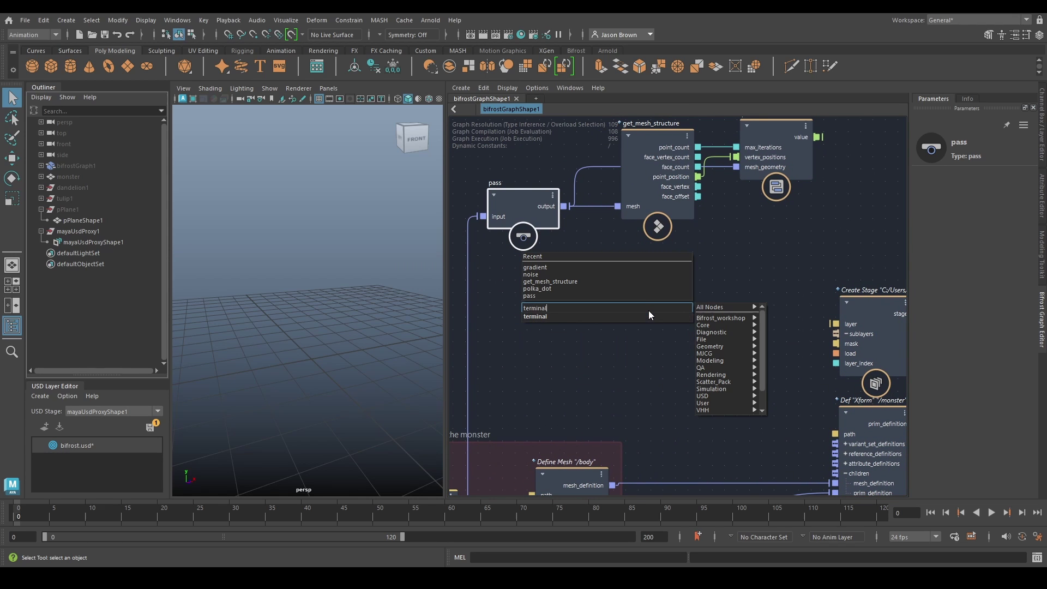
{"action": "key", "text": "Return"}
{"action": "middle_click_drag", "start_coordinate": [649, 207], "coordinate": [755, 107]}
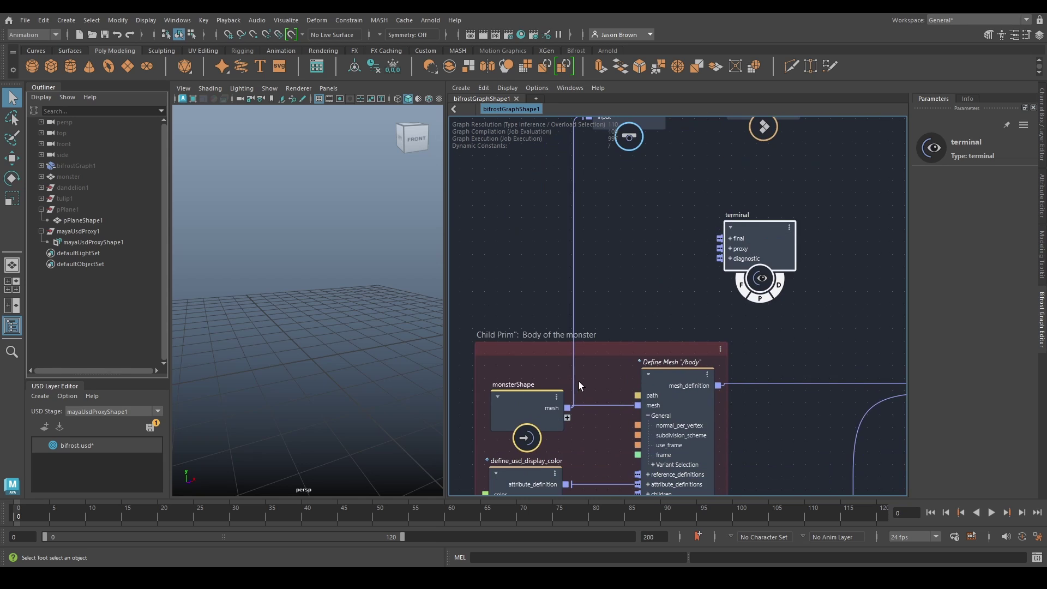
{"action": "left_click_drag", "start_coordinate": [567, 408], "coordinate": [720, 258]}
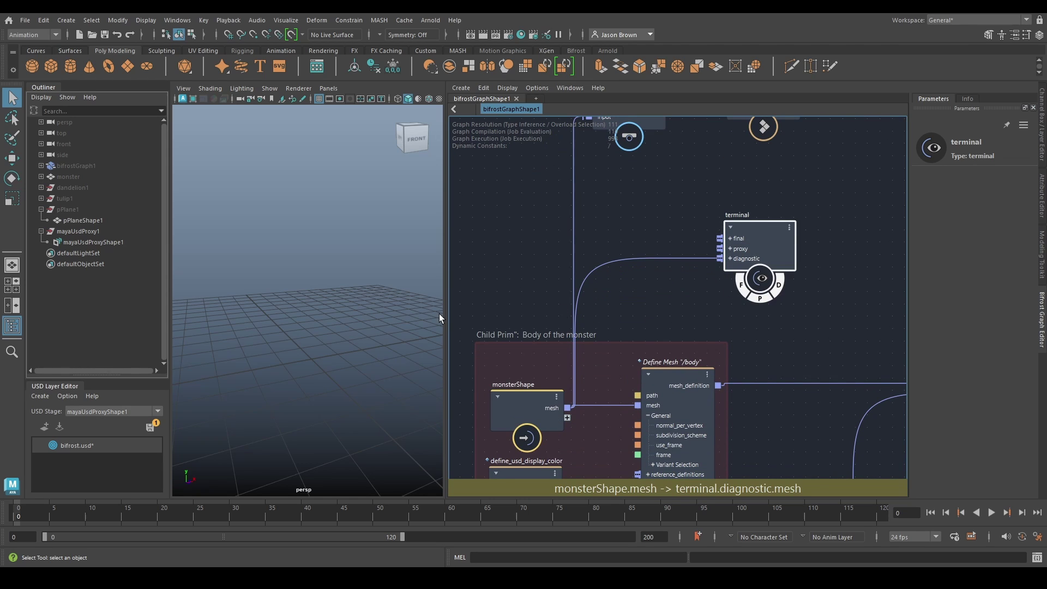
- Hide mayaUsdProxy1 and show bifrostGraph1 in the viewport
{"action": "left_click", "coordinate": [72, 231]}
{"action": "key", "text": "h"}
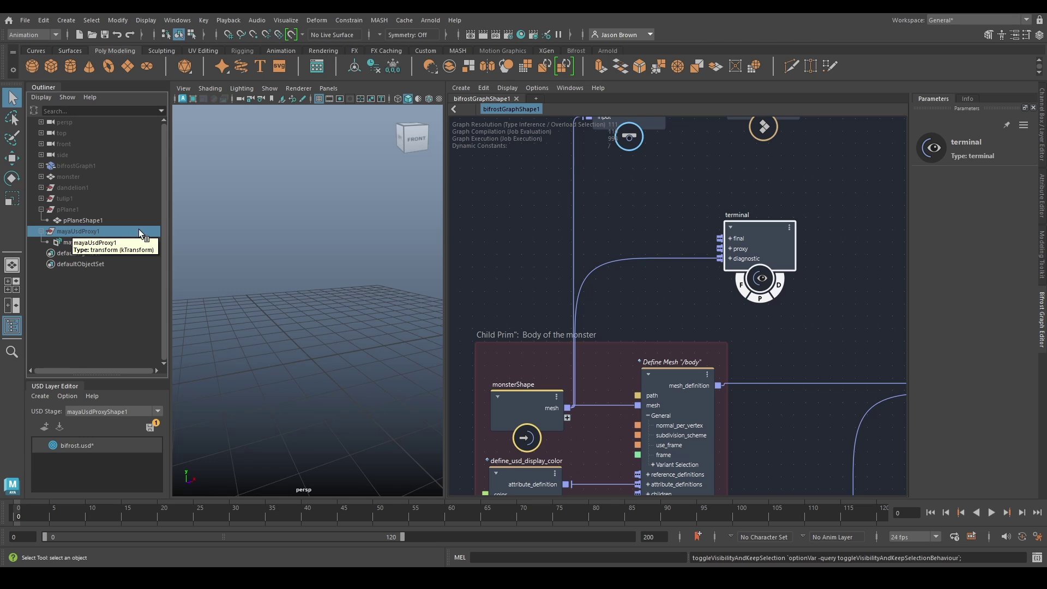
{"action": "left_click", "coordinate": [73, 165]}
{"action": "key", "text": "h"}
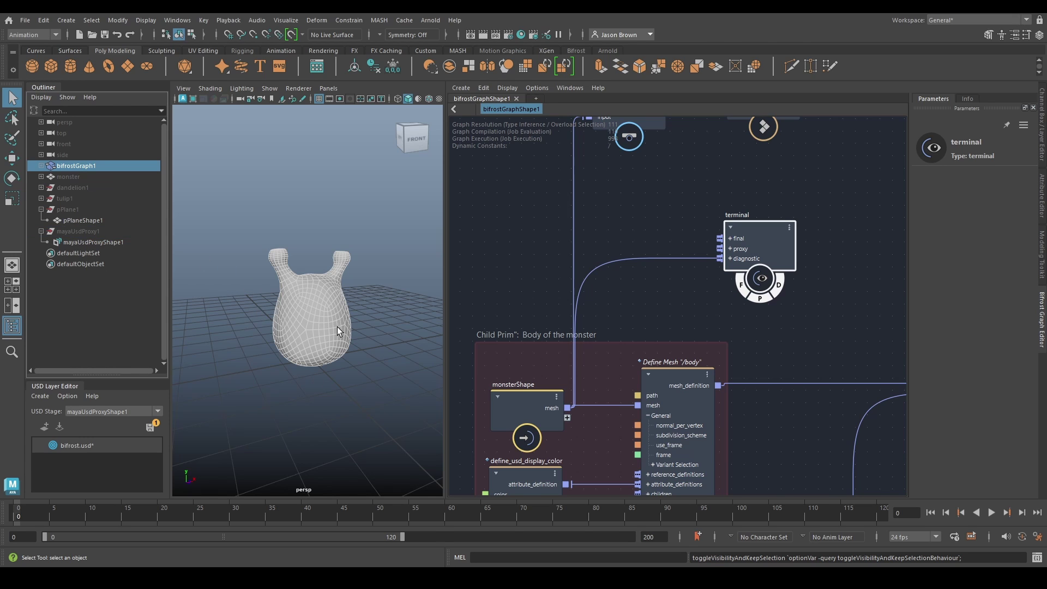
- Reposition the terminal node and insert an assign_diagnostic_material node on the mesh connection feeding its diagnostic input
{"action": "middle_click_drag", "start_coordinate": [671, 331], "coordinate": [629, 358], "text": "alt"}
{"action": "middle_click_drag", "start_coordinate": [718, 332], "coordinate": [573, 412], "text": "alt"}
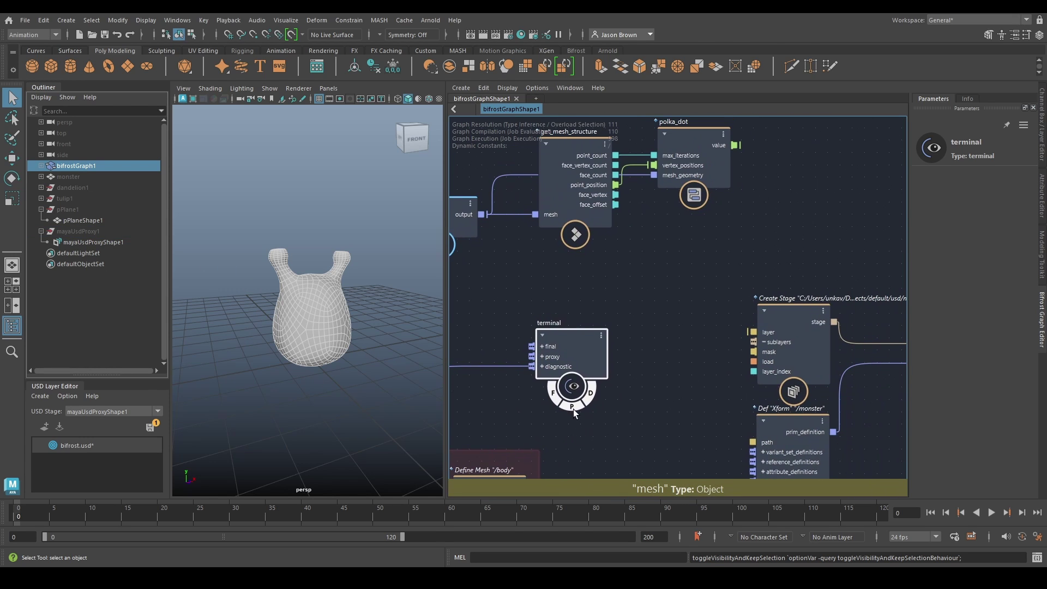
{"action": "left_click_drag", "start_coordinate": [570, 384], "coordinate": [928, 237]}
{"action": "left_click", "coordinate": [774, 220]}
{"action": "key", "text": "Tab"}
{"action": "type", "text": "ass"}
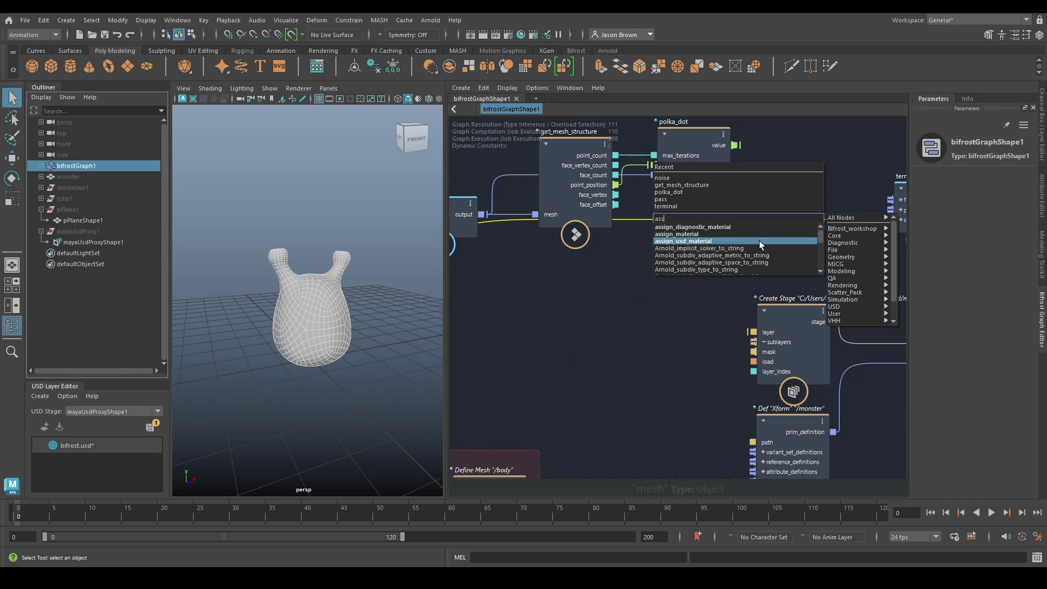
{"action": "key", "text": "Return"}
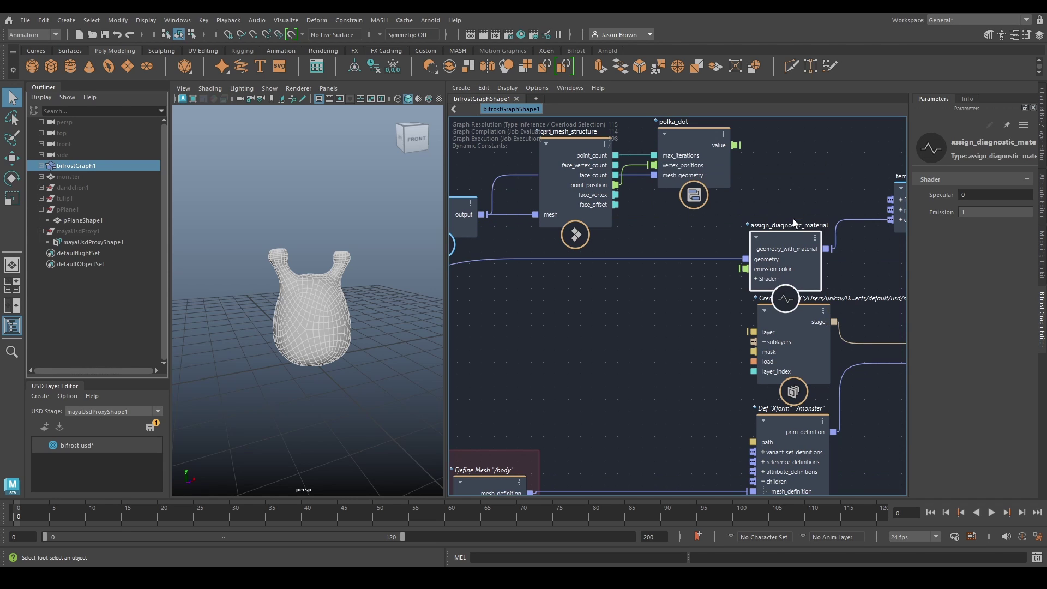
{"action": "left_click_drag", "start_coordinate": [804, 218], "coordinate": [810, 214]}
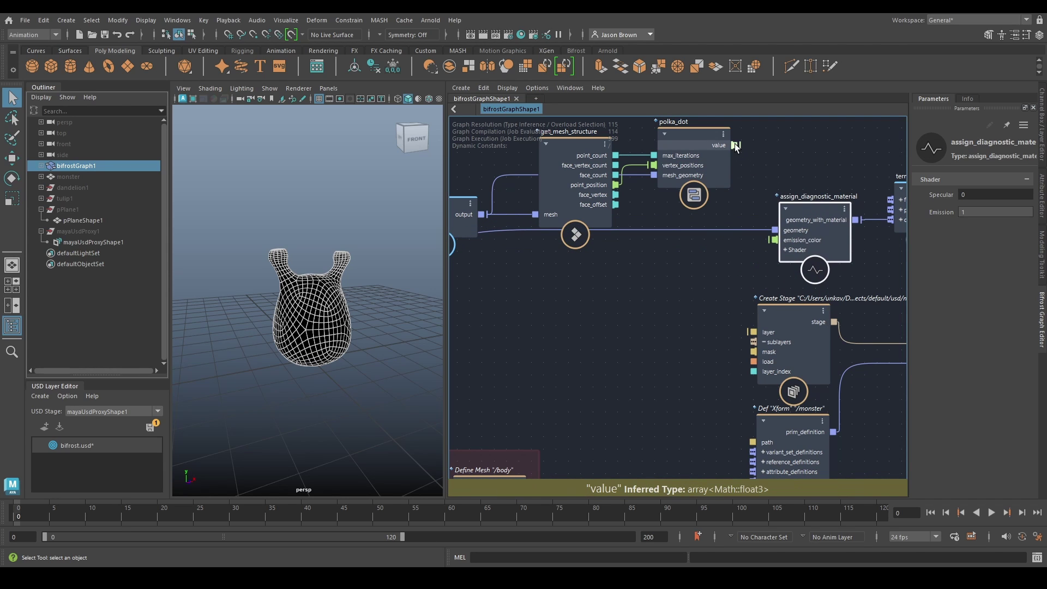
- Connect polka_dot's value to emission_color on assign_diagnostic_material and inspect the monster's dots from the side
{"action": "left_click_drag", "start_coordinate": [734, 144], "coordinate": [783, 242]}
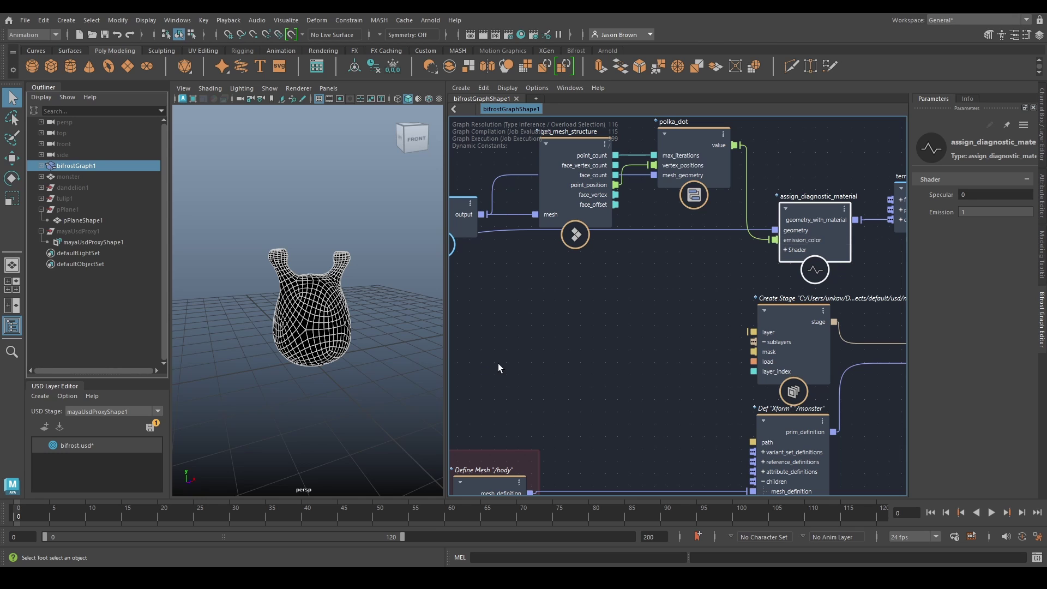
{"action": "left_click_drag", "start_coordinate": [321, 311], "coordinate": [223, 293], "text": "alt"}
{"action": "left_click", "coordinate": [354, 278]}
{"action": "right_click_drag", "start_coordinate": [223, 294], "coordinate": [304, 307], "text": "alt"}
{"action": "left_click_drag", "start_coordinate": [303, 307], "coordinate": [238, 322], "text": "alt"}
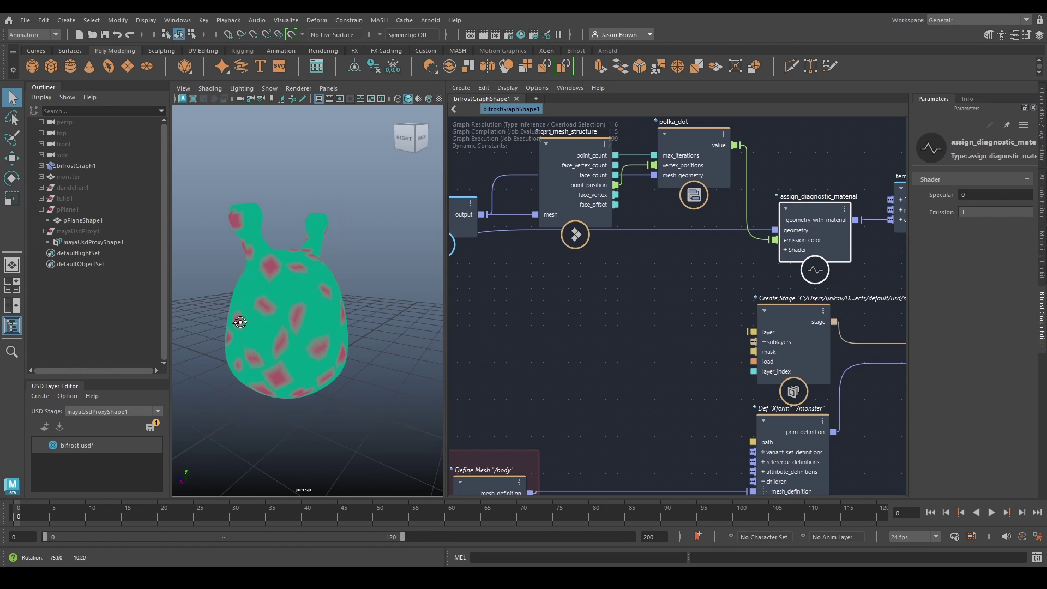
- Delete the assign_diagnostic_material and terminal nodes used for the preview
{"action": "middle_click_drag", "start_coordinate": [663, 296], "coordinate": [485, 292], "text": "alt"}
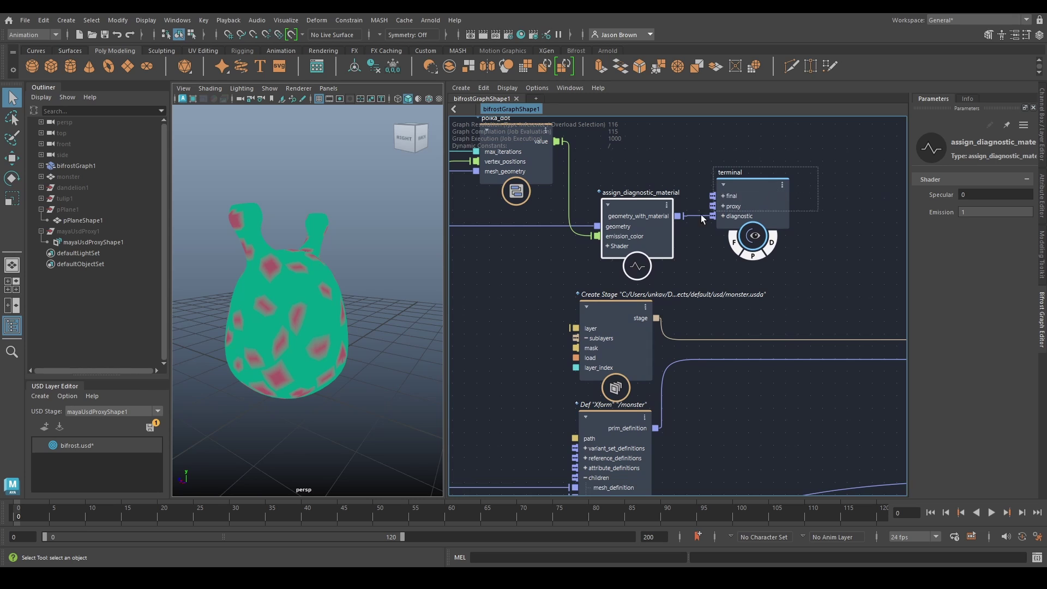
{"action": "left_click_drag", "start_coordinate": [701, 214], "coordinate": [708, 216]}
{"action": "key", "text": "Delete"}
- Reconnect the Save Stage node's out_stage to the graph's output node
{"action": "middle_click_drag", "start_coordinate": [791, 234], "coordinate": [523, 246], "text": "alt"}
{"action": "middle_click_drag", "start_coordinate": [796, 268], "coordinate": [436, 221], "text": "alt"}
{"action": "middle_click_drag", "start_coordinate": [883, 384], "coordinate": [577, 360], "text": "alt"}
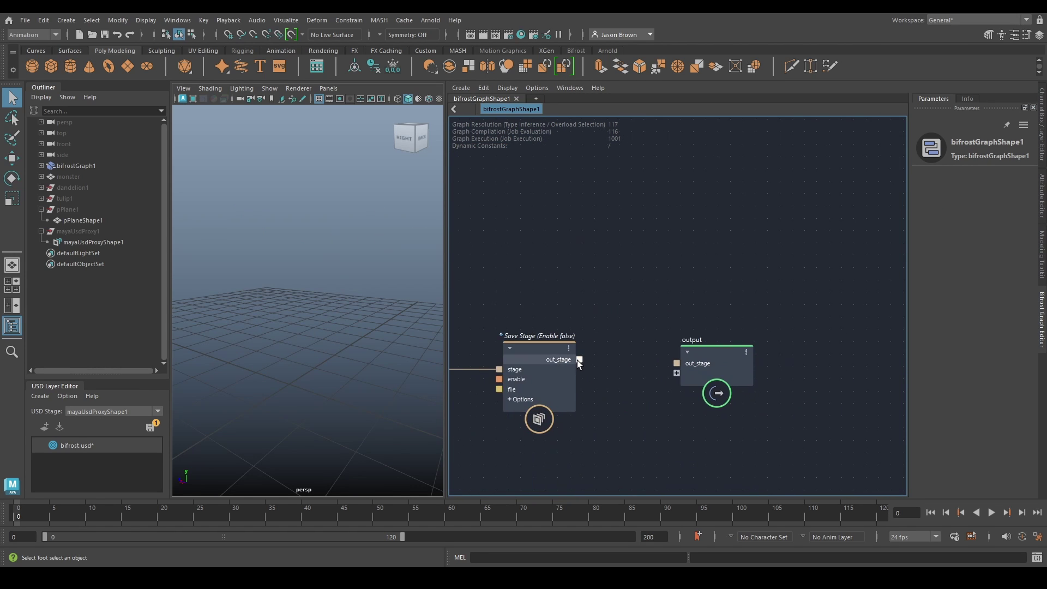
{"action": "left_click_drag", "start_coordinate": [579, 359], "coordinate": [676, 363]}
- Hide bifrostGraph1 and show mayaUsdProxy1, viewing the USD monster from the front
{"action": "middle_click_drag", "start_coordinate": [531, 260], "coordinate": [894, 305], "text": "alt"}
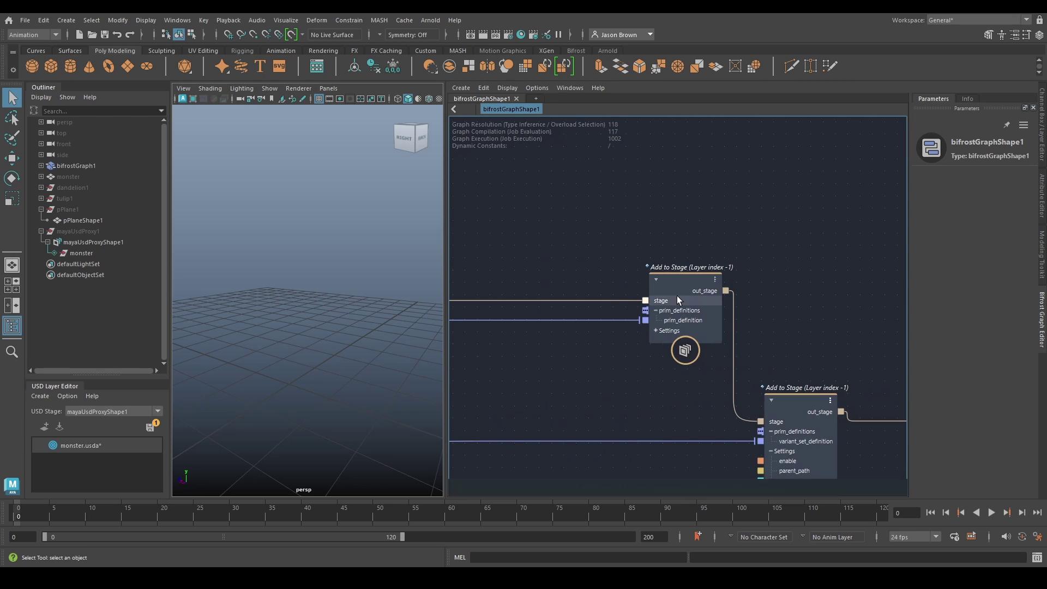
{"action": "middle_click_drag", "start_coordinate": [545, 265], "coordinate": [883, 266], "text": "alt"}
{"action": "left_click", "coordinate": [81, 166]}
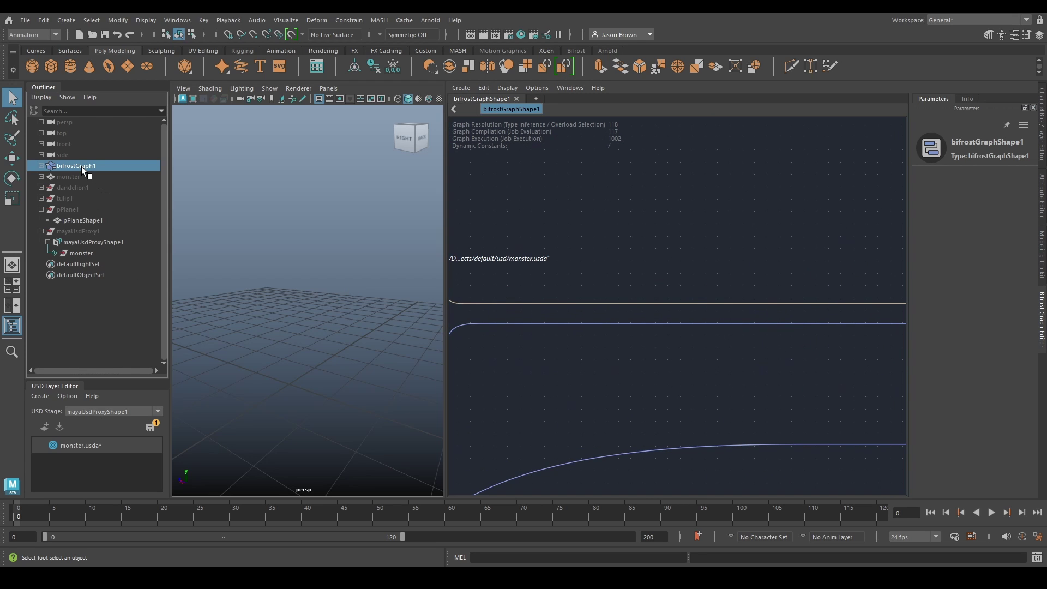
{"action": "key", "text": "h"}
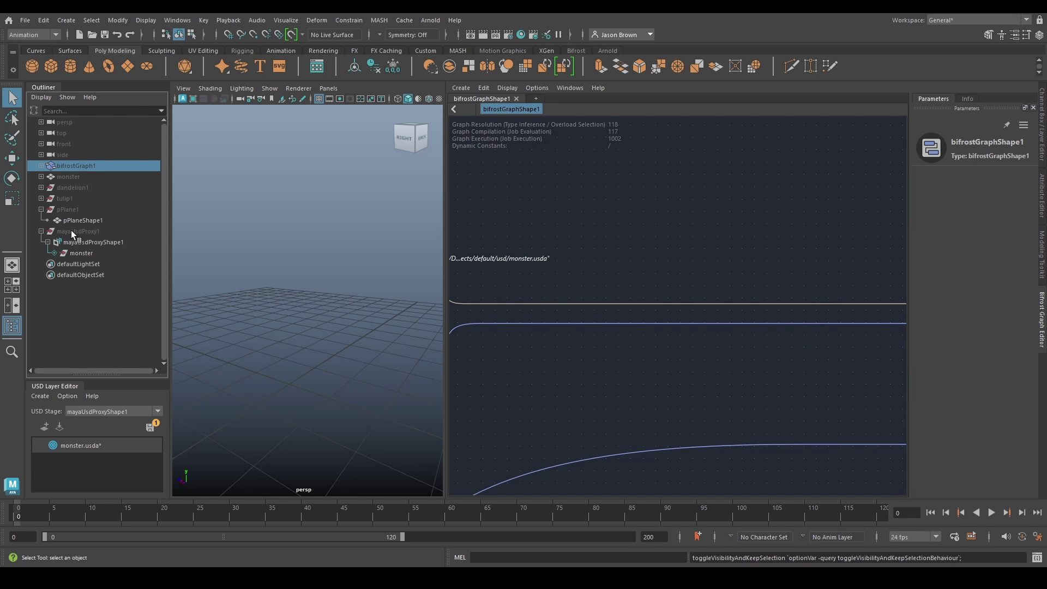
{"action": "left_click", "coordinate": [71, 231]}
{"action": "key", "text": "h"}
{"action": "left_click_drag", "start_coordinate": [265, 336], "coordinate": [457, 329], "text": "alt"}
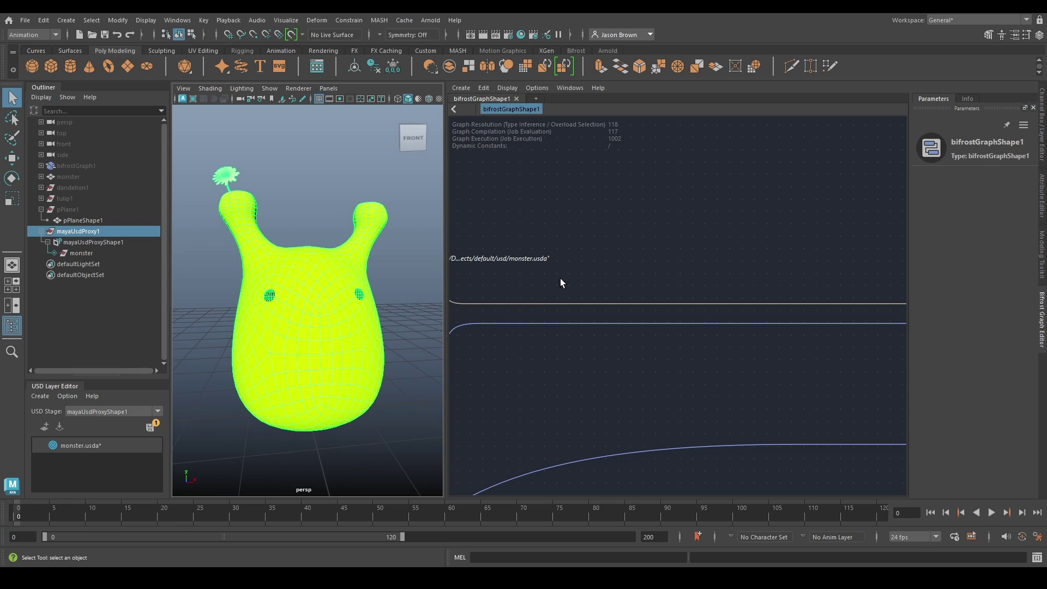
- Move the pass node slightly up so its output lines up with polka_dot's mesh_geometry input
{"action": "middle_click_drag", "start_coordinate": [548, 394], "coordinate": [836, 386], "text": "alt"}
{"action": "middle_click_drag", "start_coordinate": [508, 243], "coordinate": [787, 324], "text": "alt"}
{"action": "middle_click_drag", "start_coordinate": [800, 263], "coordinate": [734, 370], "text": "alt"}
{"action": "middle_click_drag", "start_coordinate": [799, 289], "coordinate": [800, 258]}
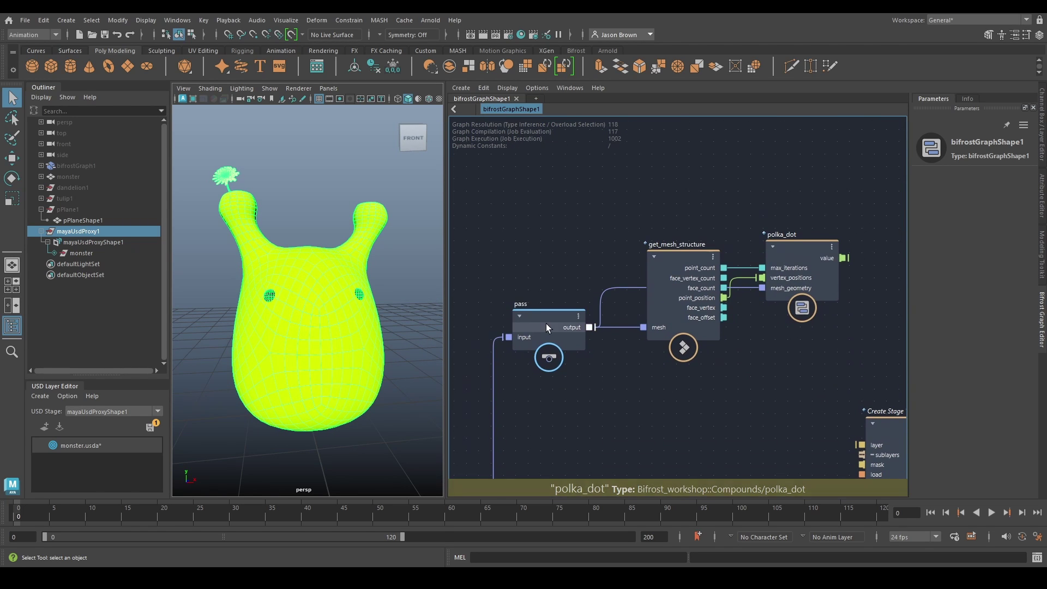
{"action": "left_click_drag", "start_coordinate": [545, 322], "coordinate": [554, 284]}
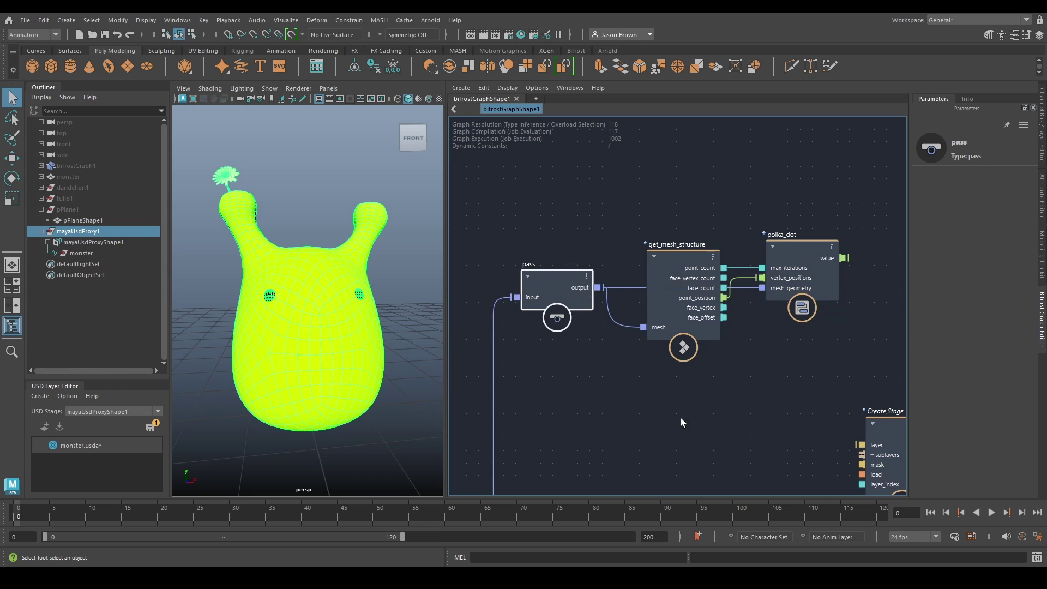
- Examine the monster's eyes section of the graph, including its transform and display colour nodes
{"action": "middle_click_drag", "start_coordinate": [719, 399], "coordinate": [636, 384]}
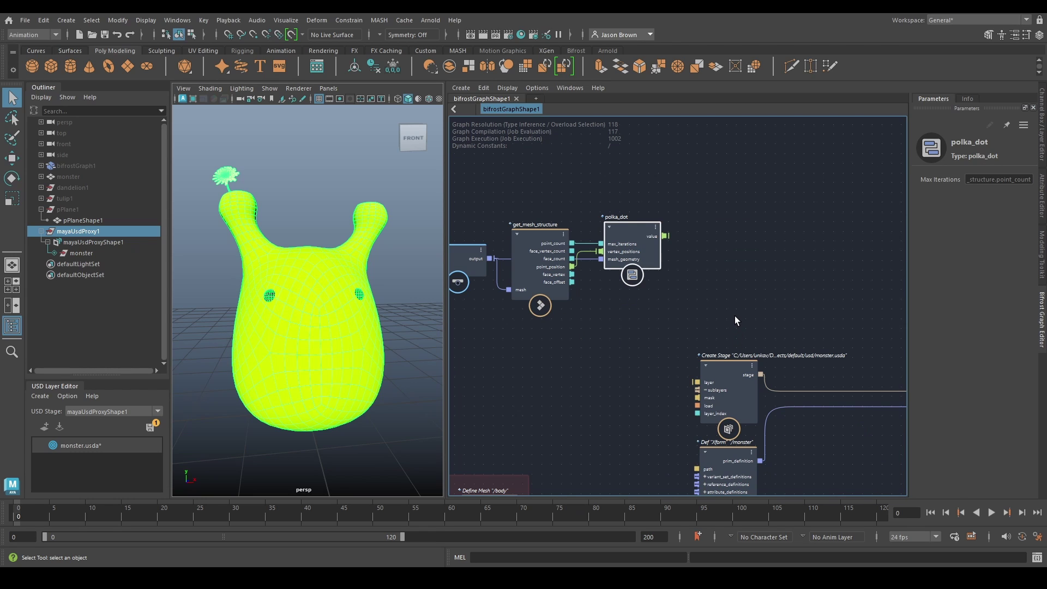
{"action": "middle_click_drag", "start_coordinate": [695, 291], "coordinate": [691, 102]}
{"action": "middle_click_drag", "start_coordinate": [666, 375], "coordinate": [856, 121]}
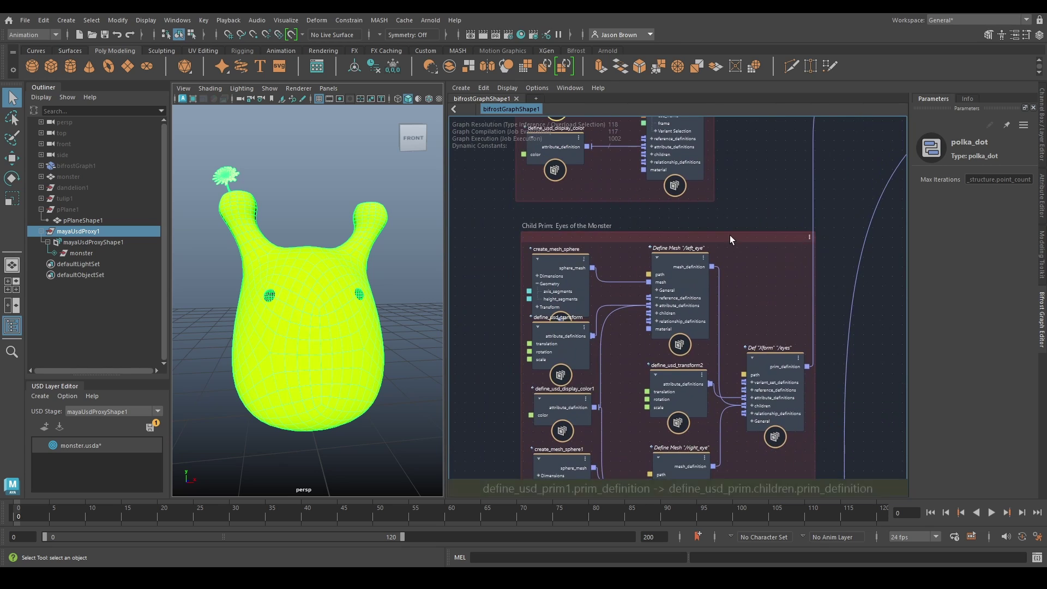
{"action": "middle_click_drag", "start_coordinate": [696, 288], "coordinate": [723, 248]}
{"action": "left_click", "coordinate": [582, 303]}
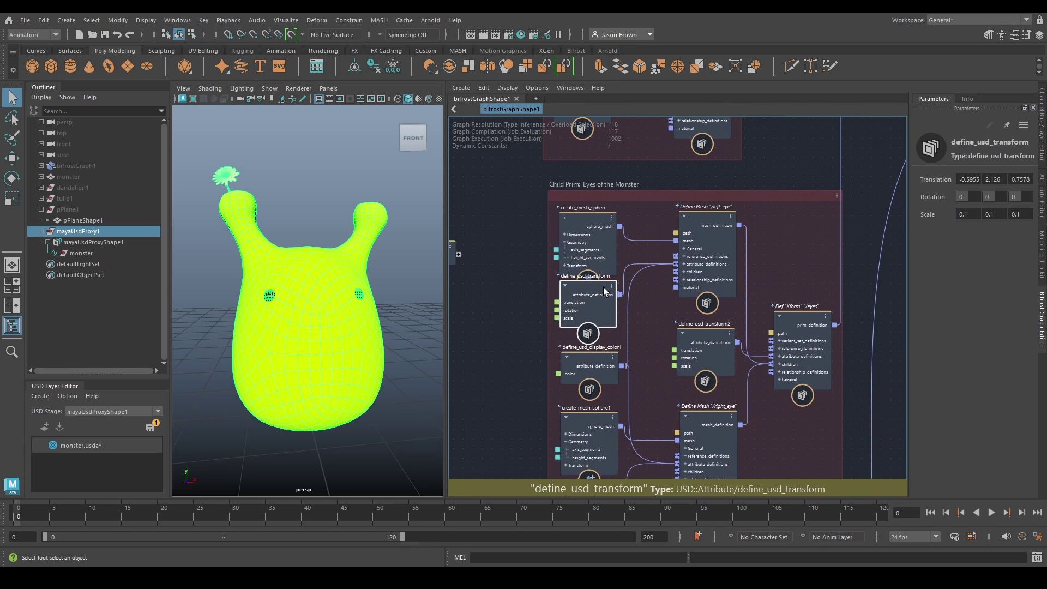
{"action": "middle_click_drag", "start_coordinate": [523, 259], "coordinate": [531, 180]}
{"action": "left_click", "coordinate": [606, 300]}
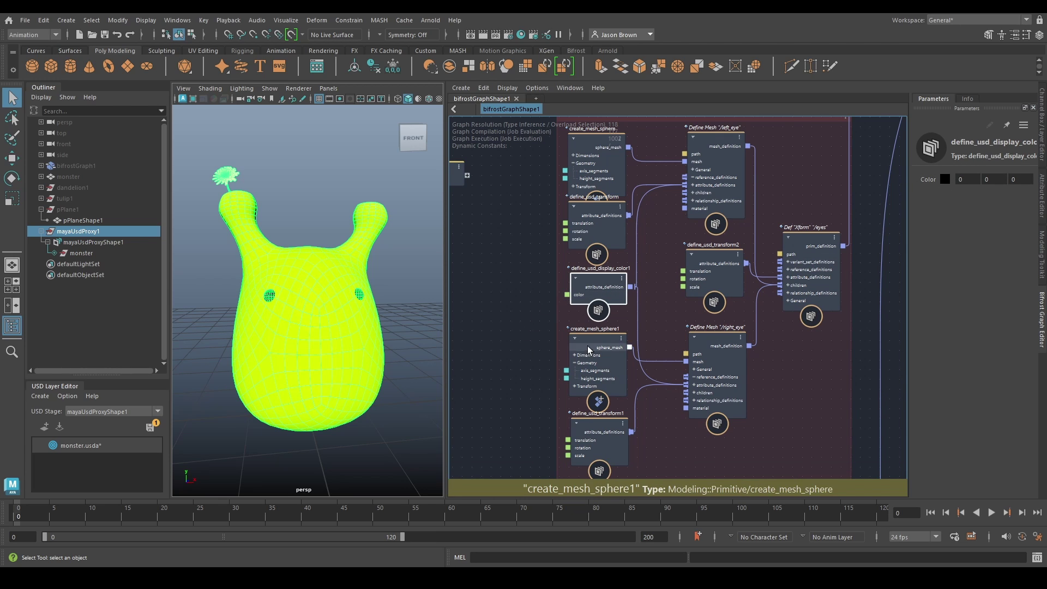
{"action": "middle_click_drag", "start_coordinate": [745, 228], "coordinate": [453, 519], "text": "alt"}
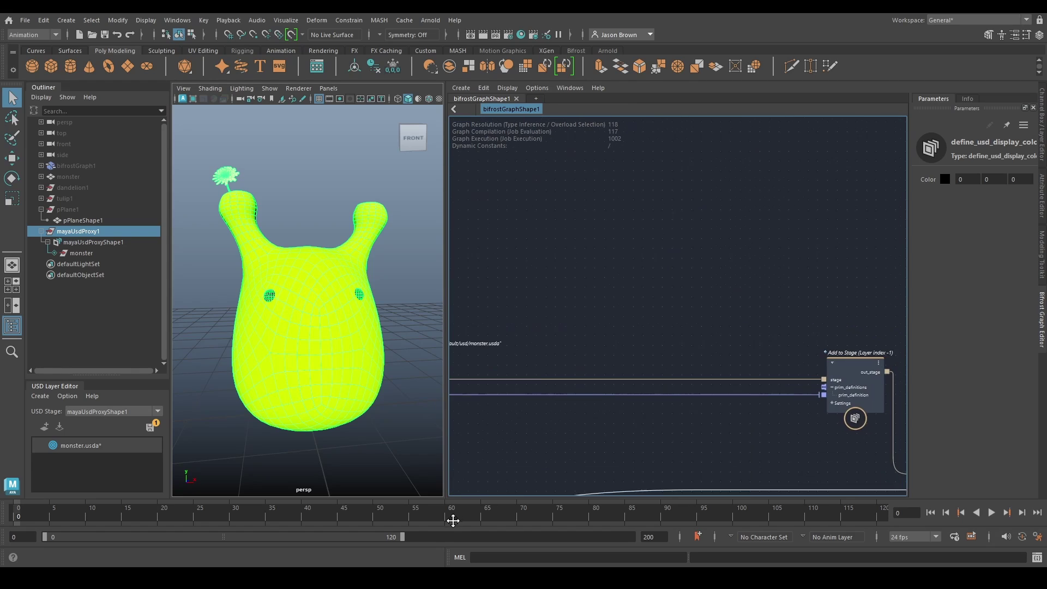
- Add a define_usd_mesh node beside polka_dot, created from monsterShape's mesh output
{"action": "middle_click_drag", "start_coordinate": [707, 431], "coordinate": [622, 401], "text": "alt"}
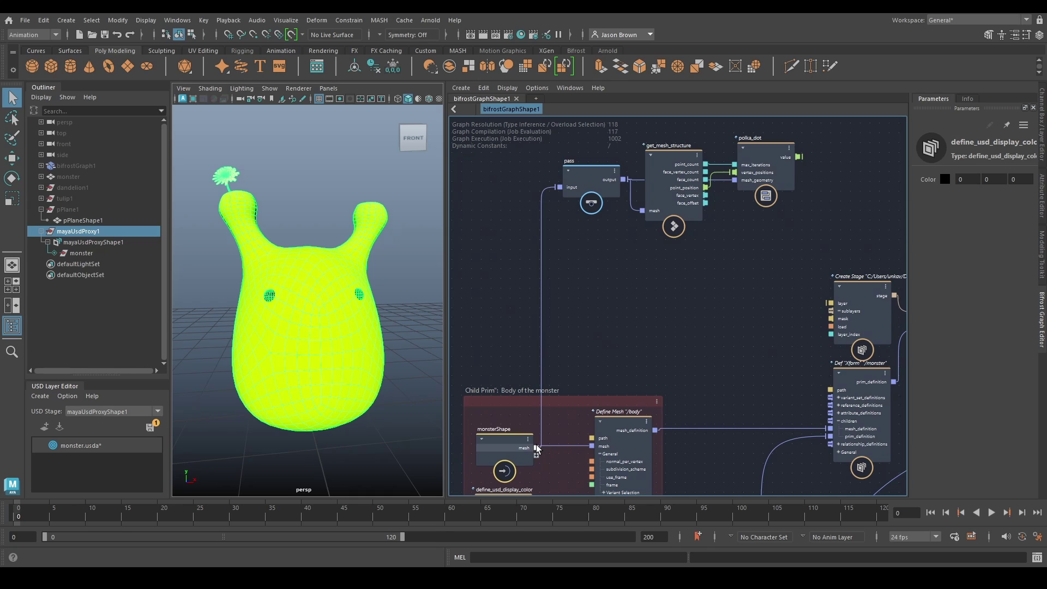
{"action": "left_click_drag", "start_coordinate": [535, 449], "coordinate": [740, 220]}
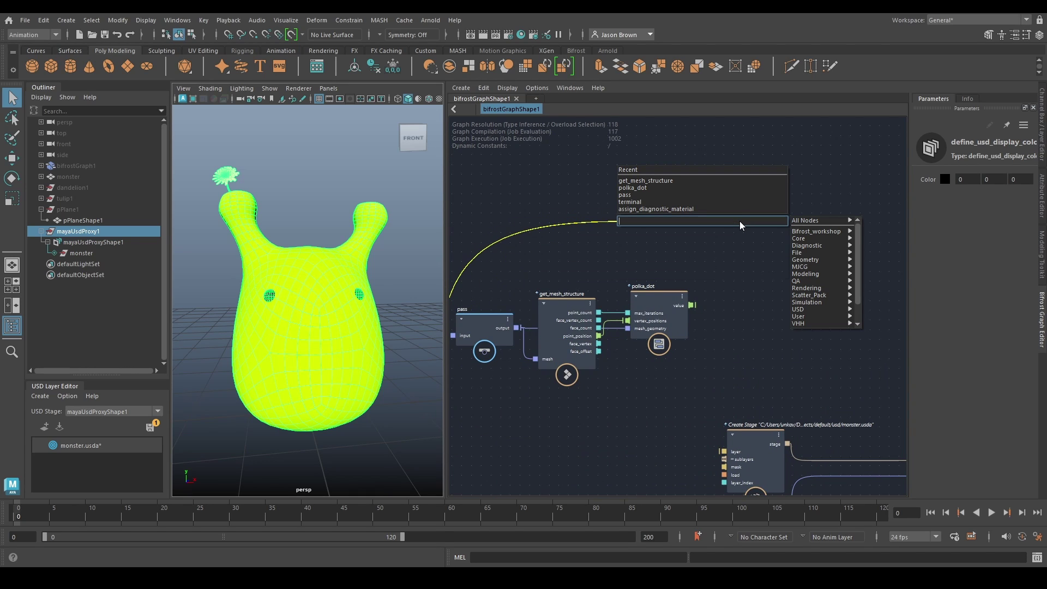
{"action": "type", "text": "define_usd"}
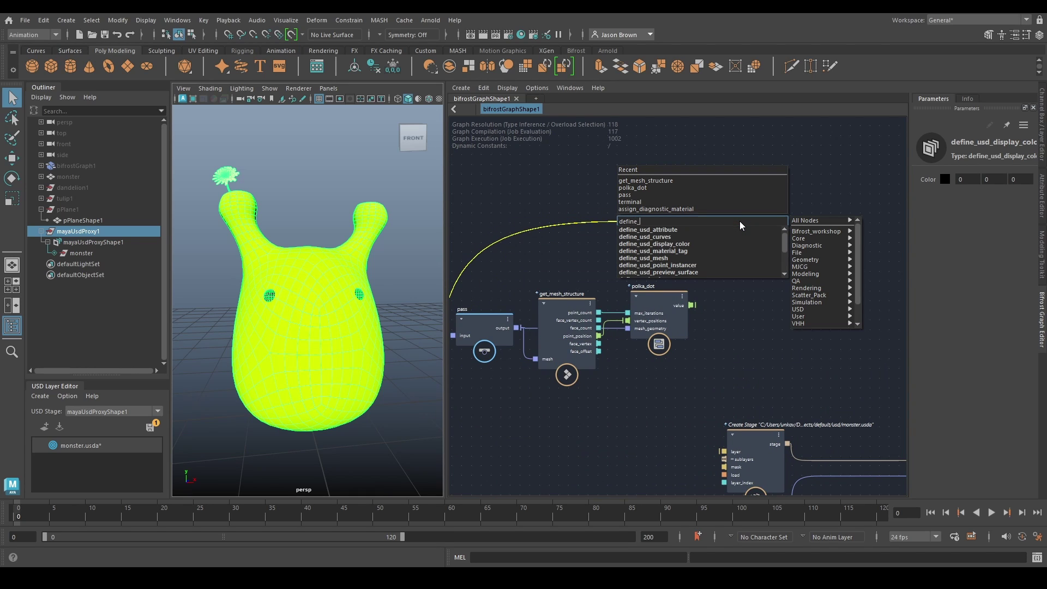
{"action": "key", "text": "Down"}
{"action": "key", "text": "Down"}
{"action": "key", "text": "Down"}
{"action": "key", "text": "Down"}
{"action": "key", "text": "Down"}
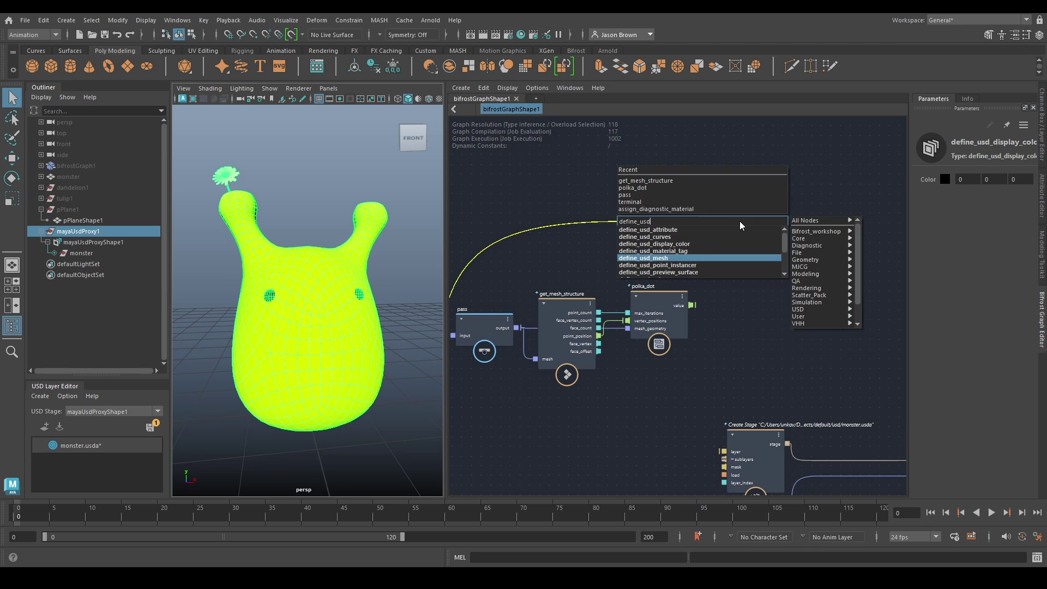
{"action": "key", "text": "Return"}
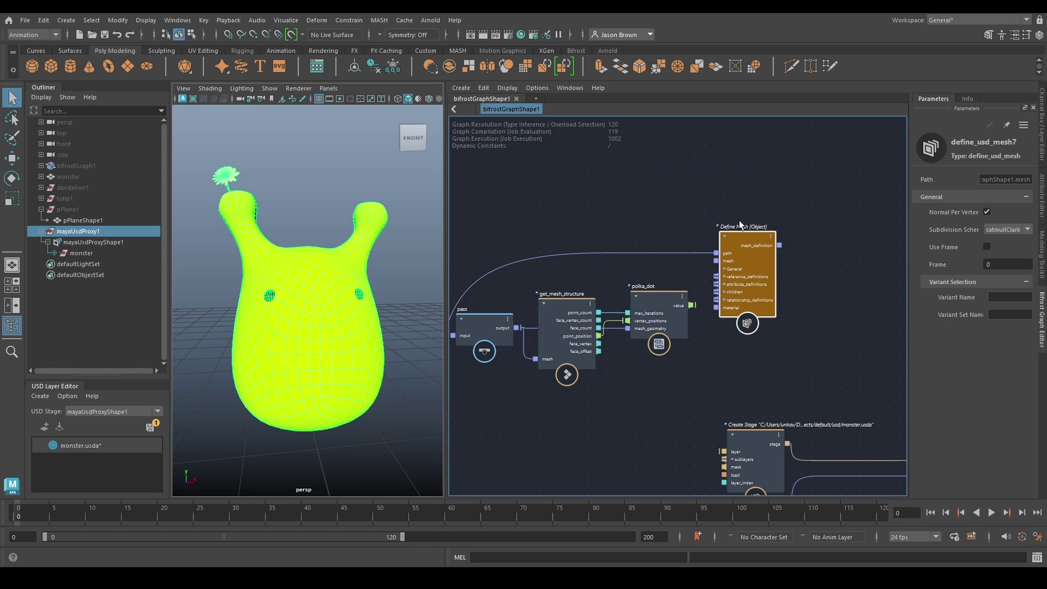
- Rewire monsterShape's mesh into the new Define Mesh node's mesh input and set the node's path to /polka_dot
{"action": "middle_click_drag", "start_coordinate": [739, 221], "coordinate": [649, 224], "text": "alt"}
{"action": "left_click_drag", "start_coordinate": [669, 235], "coordinate": [690, 215]}
{"action": "left_click_drag", "start_coordinate": [610, 235], "coordinate": [665, 248]}
{"action": "left_click_drag", "start_coordinate": [709, 278], "coordinate": [703, 273]}
{"action": "left_click", "coordinate": [675, 225]}
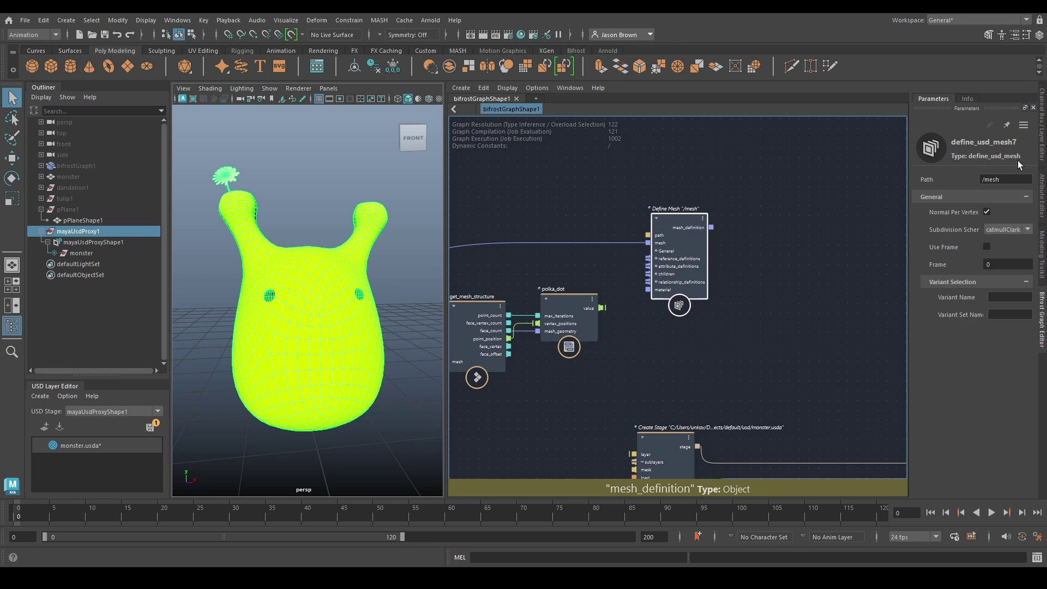
{"action": "left_click", "coordinate": [1005, 178]}
{"action": "type", "text": "/polka_dot"}
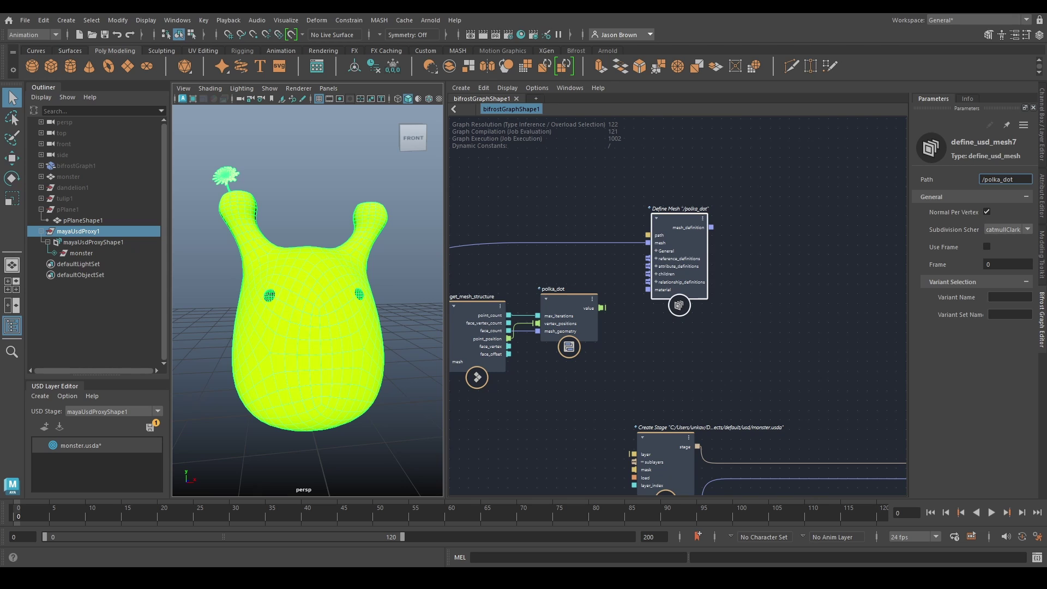
- Feed the /polka_dot mesh node from the pass node's output instead of monsterShape, and shift the mesh node slightly away from polka_dot
{"action": "middle_click_drag", "start_coordinate": [552, 194], "coordinate": [791, 130], "text": "alt"}
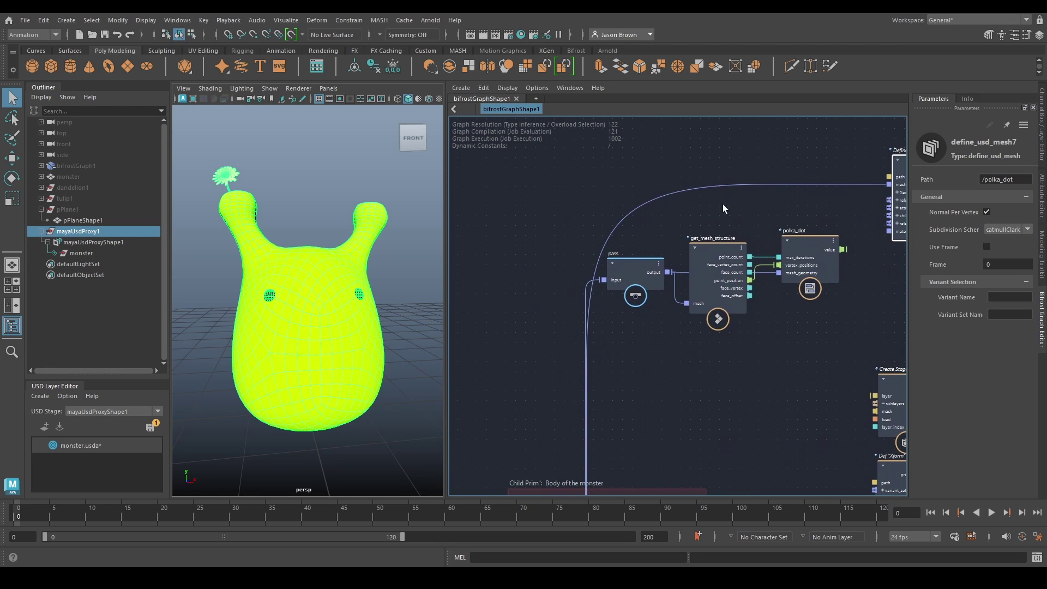
{"action": "left_click", "coordinate": [668, 264]}
{"action": "middle_click_drag", "start_coordinate": [720, 208], "coordinate": [497, 231], "text": "alt"}
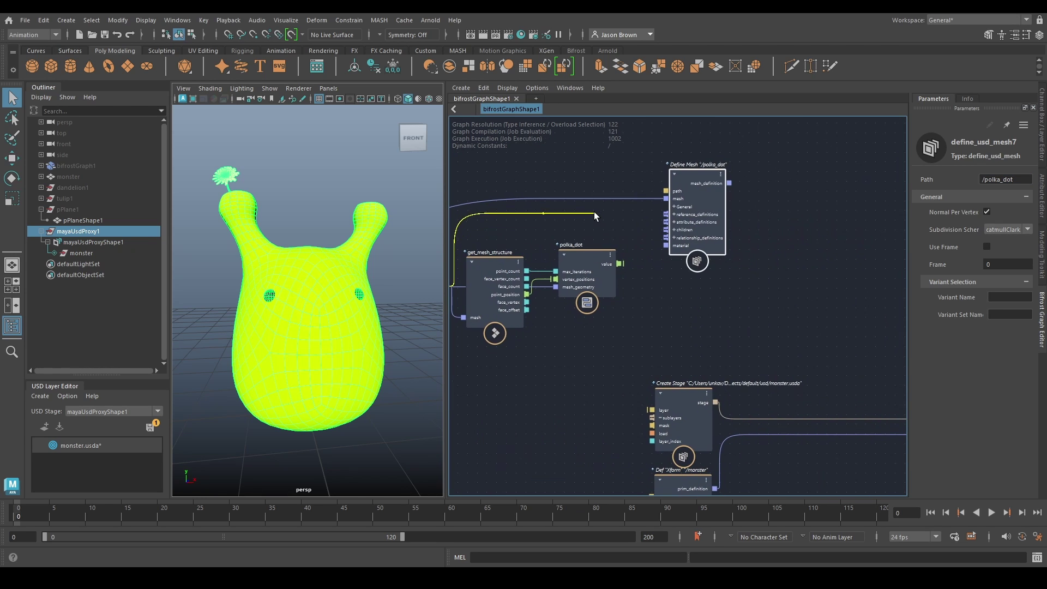
{"action": "left_click", "coordinate": [656, 200]}
{"action": "middle_click_drag", "start_coordinate": [454, 268], "coordinate": [567, 255], "text": "alt"}
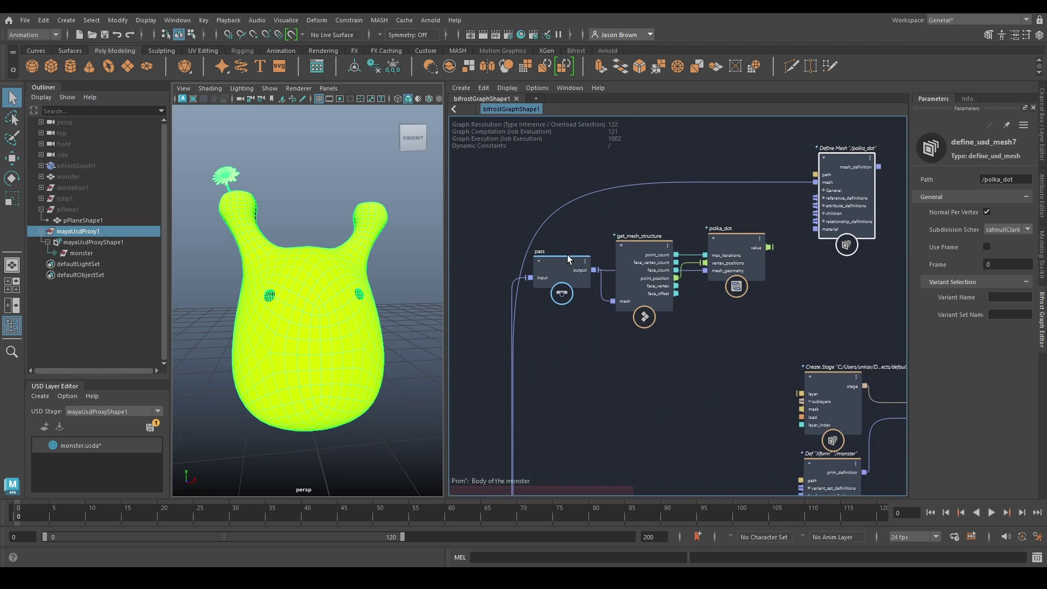
{"action": "left_click", "coordinate": [593, 270]}
{"action": "left_click", "coordinate": [830, 181]}
{"action": "middle_click_drag", "start_coordinate": [793, 312], "coordinate": [653, 314], "text": "alt"}
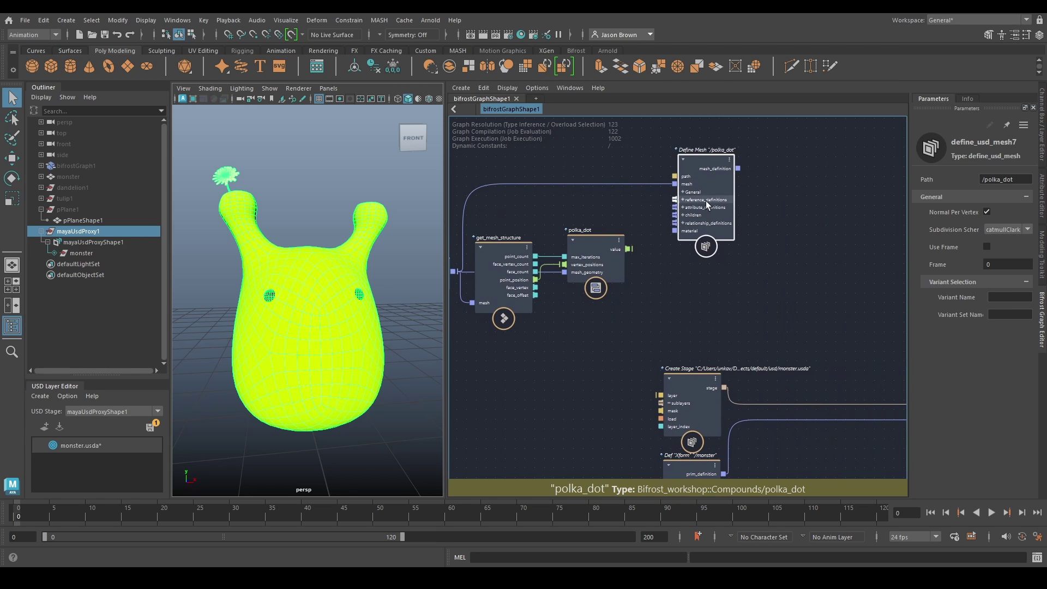
{"action": "left_click_drag", "start_coordinate": [705, 201], "coordinate": [724, 209]}
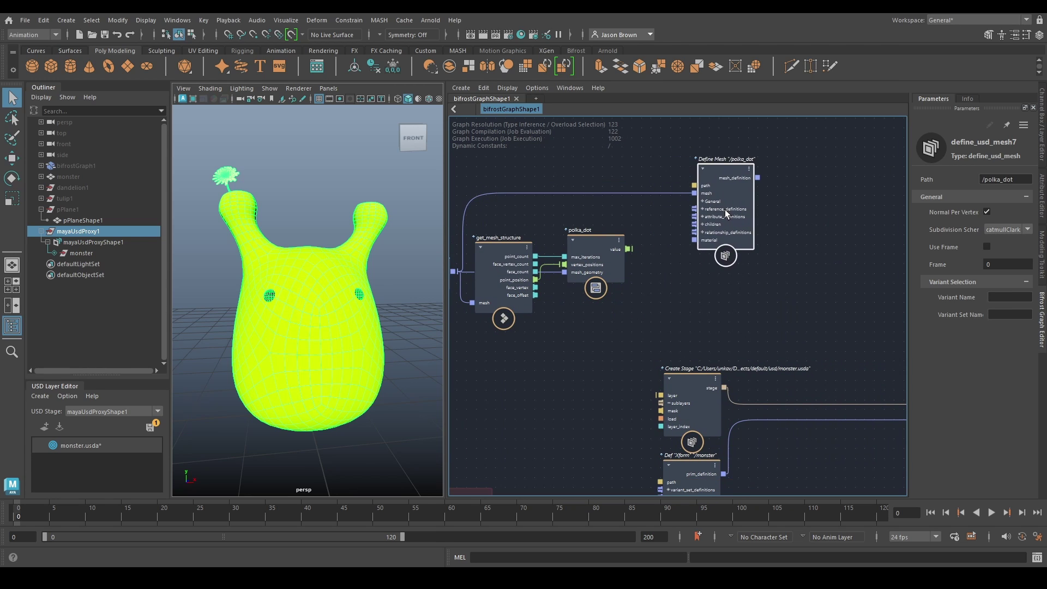
- Try a define_usd_display_color node on the /polka_dot mesh's attribute definitions, and delete it again
{"action": "middle_click_drag", "start_coordinate": [617, 242], "coordinate": [642, 231]}
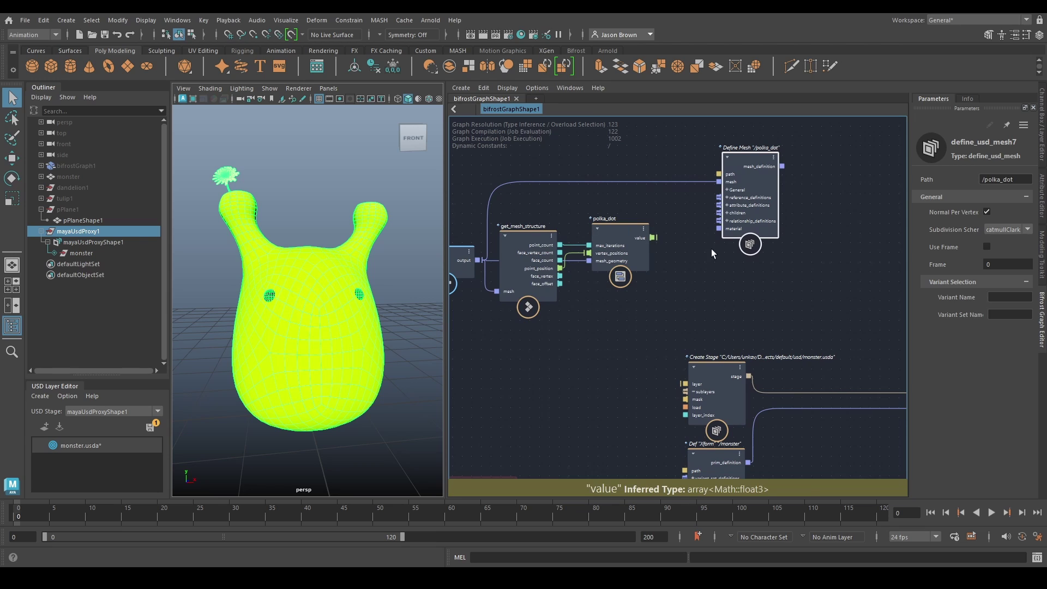
{"action": "middle_click_drag", "start_coordinate": [711, 248], "coordinate": [553, 257]}
{"action": "left_click_drag", "start_coordinate": [611, 210], "coordinate": [676, 198]}
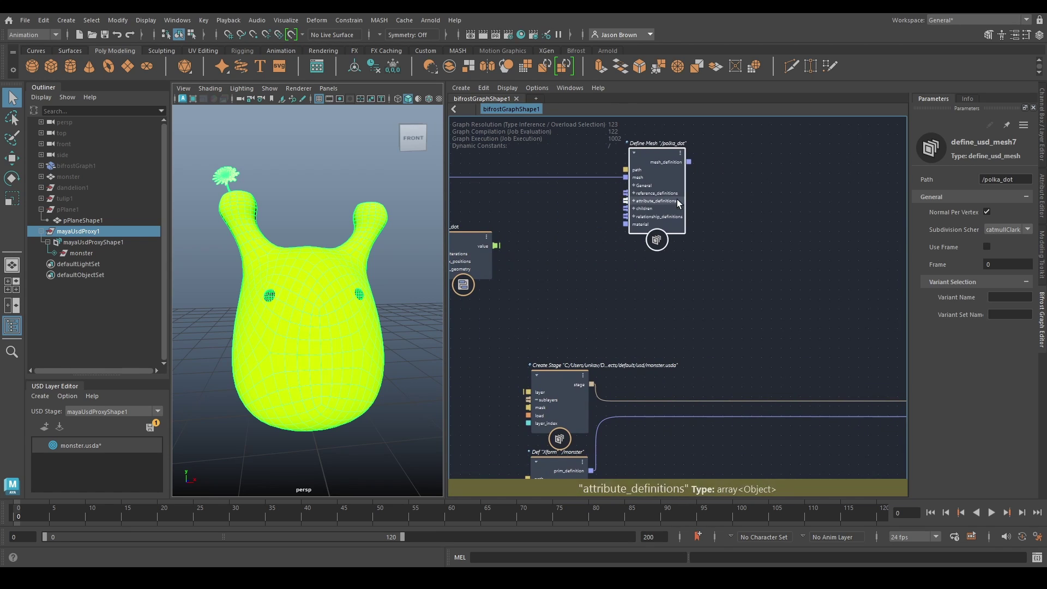
{"action": "right_click", "coordinate": [636, 202]}
{"action": "mouse_move", "coordinate": [699, 245]}
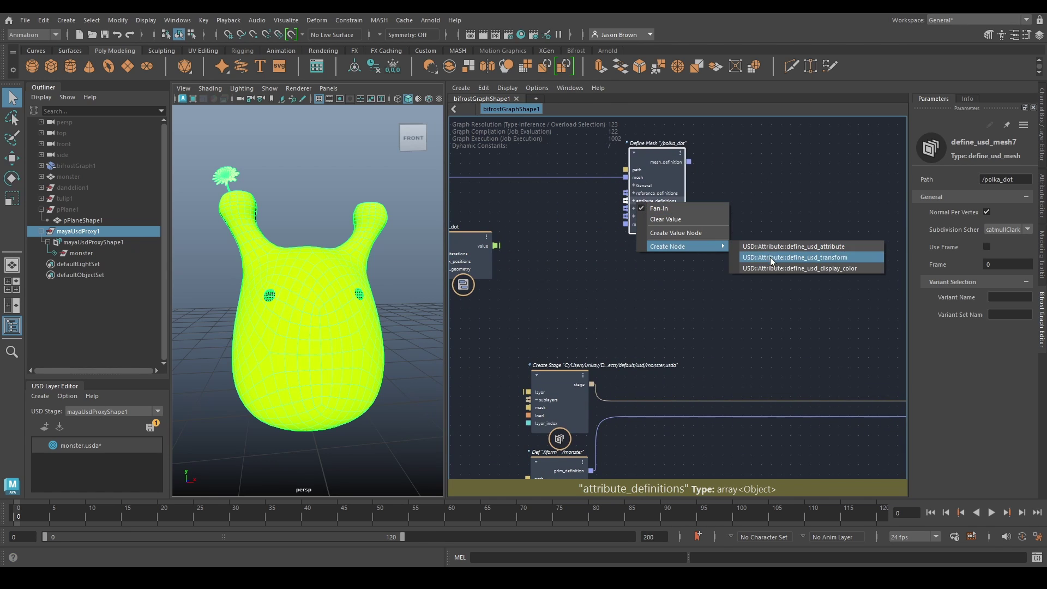
{"action": "left_click", "coordinate": [770, 256]}
{"action": "mouse_move", "coordinate": [554, 237]}
{"action": "left_mouse_down"}
{"action": "mouse_move", "coordinate": [554, 212]}
{"action": "mouse_move", "coordinate": [554, 225]}
{"action": "left_mouse_up"}
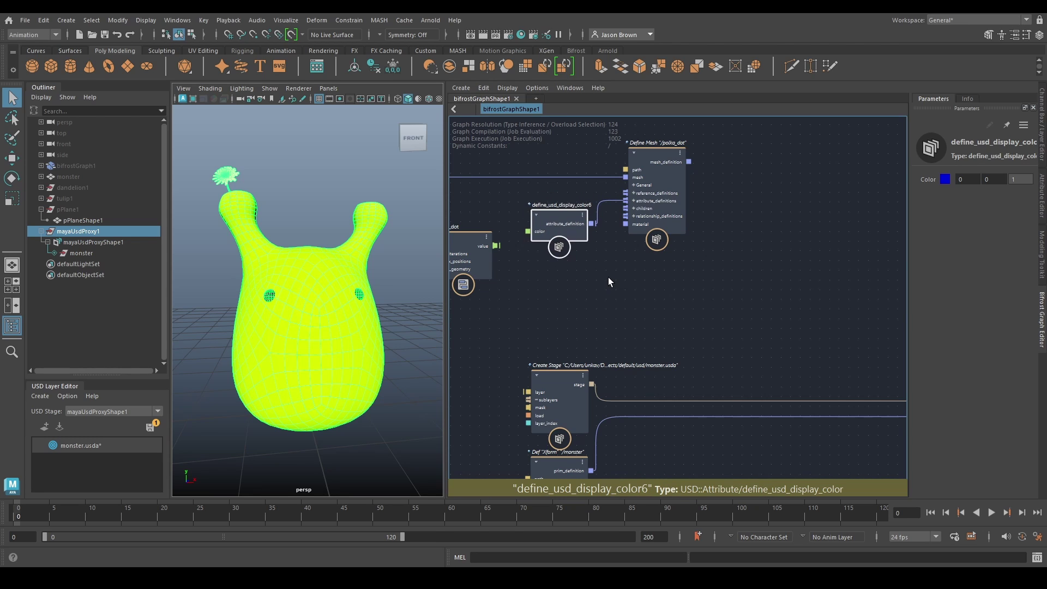
{"action": "key", "text": "Delete"}
- Make room before the /polka_dot mesh node and add a define_usd_attribute node between it and polka_dot
{"action": "left_click_drag", "start_coordinate": [665, 162], "coordinate": [781, 160]}
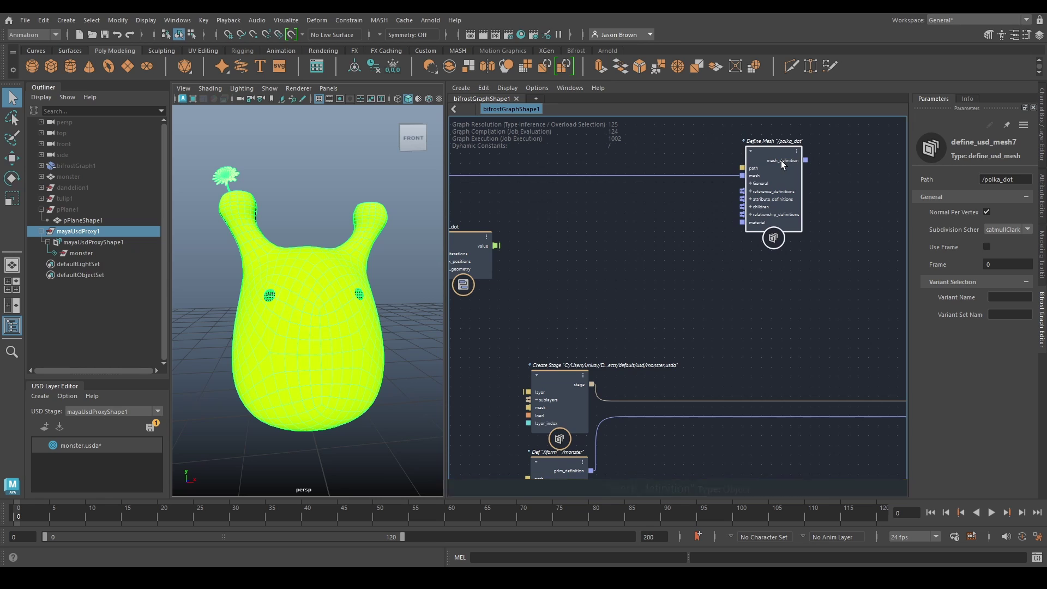
{"action": "left_click", "coordinate": [591, 209]}
{"action": "key", "text": "Tab"}
{"action": "type", "text": "de"}
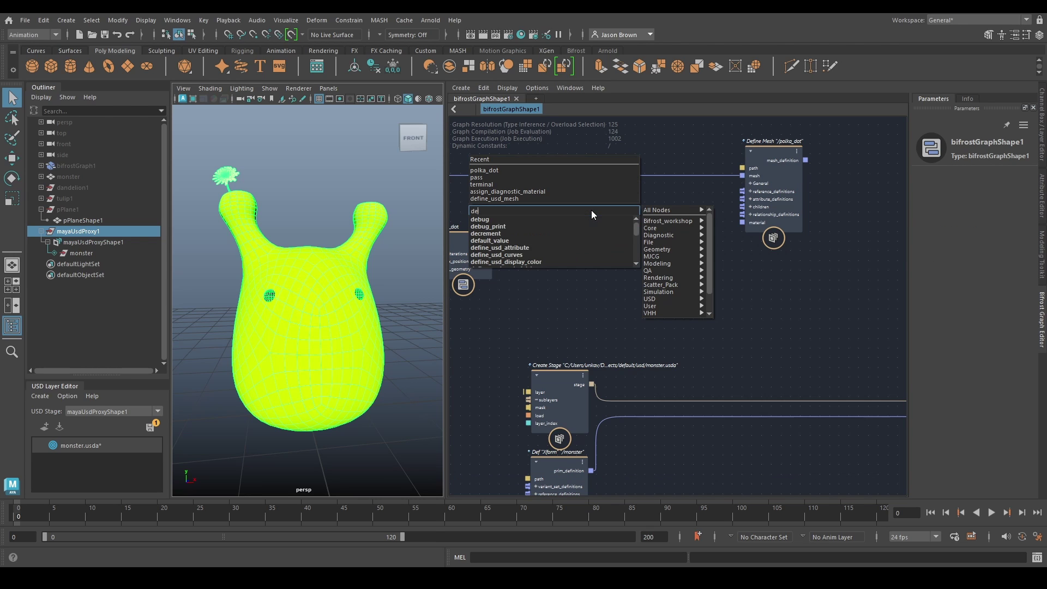
{"action": "type", "text": "fine_usd_attri"}
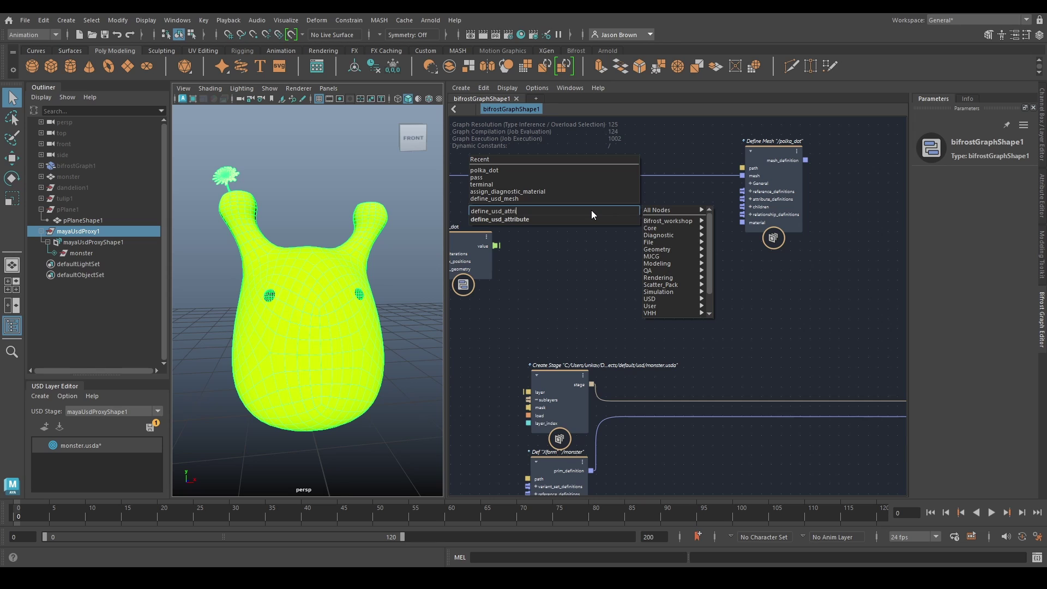
{"action": "key", "text": "Down"}
{"action": "key", "text": "Return"}
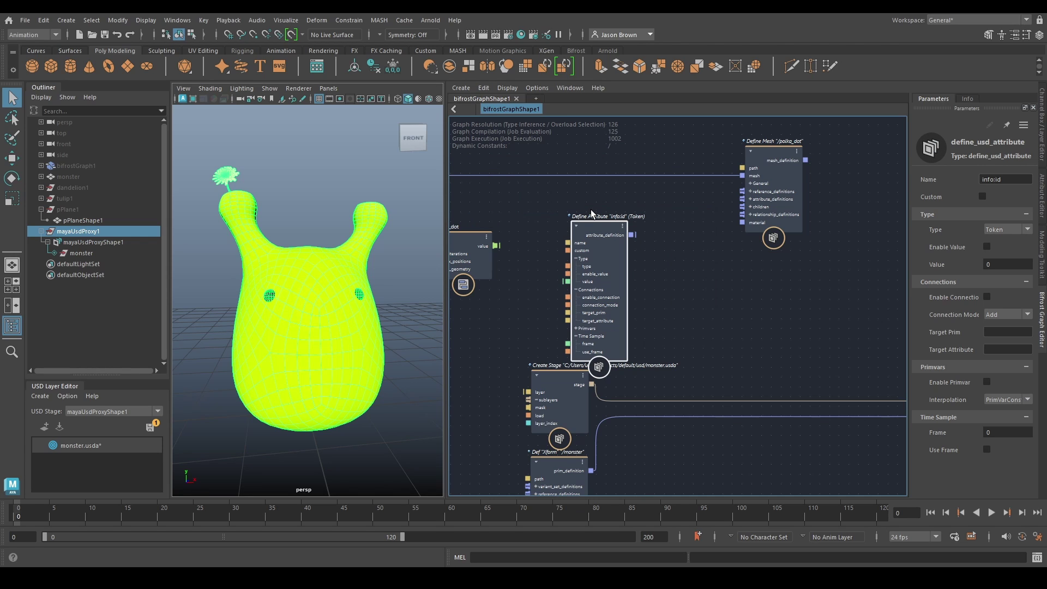
{"action": "left_click_drag", "start_coordinate": [596, 240], "coordinate": [599, 207]}
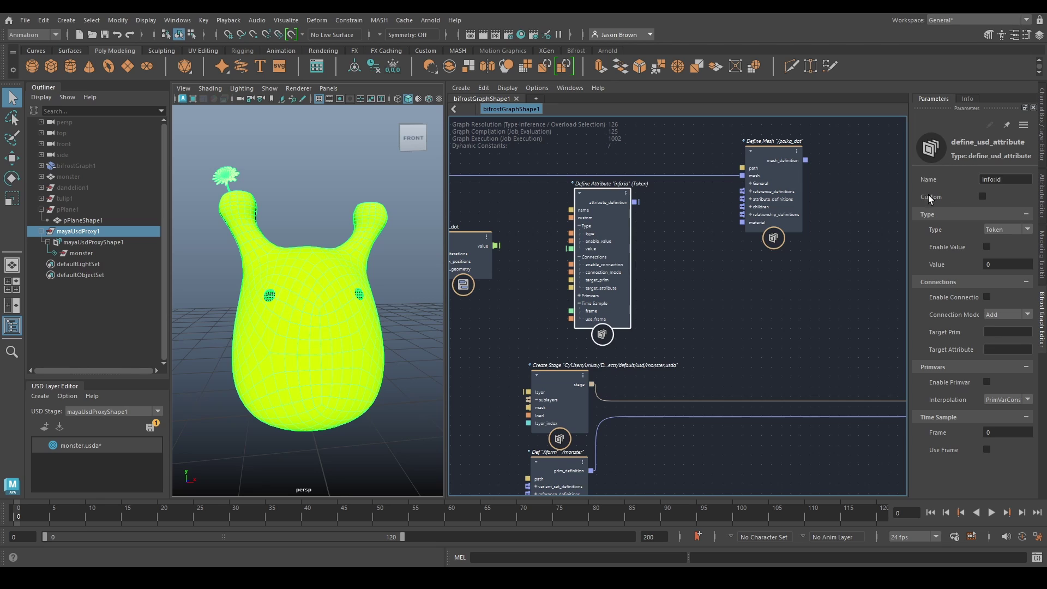
- Widen the parameter area and name the new USD attribute displayColor
{"action": "left_click_drag", "start_coordinate": [908, 184], "coordinate": [833, 183]}
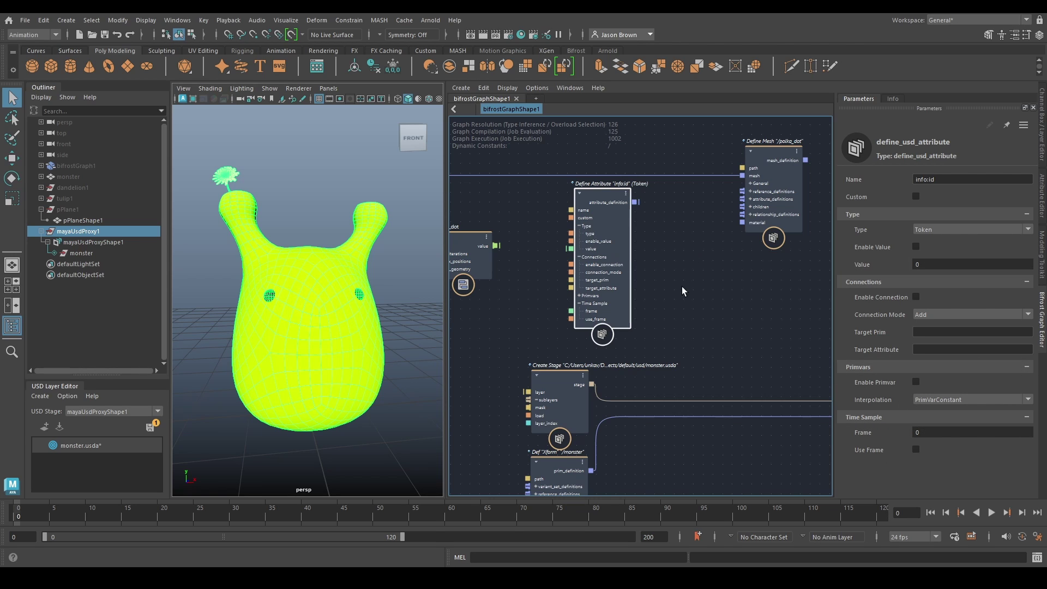
{"action": "left_click_drag", "start_coordinate": [607, 225], "coordinate": [613, 227]}
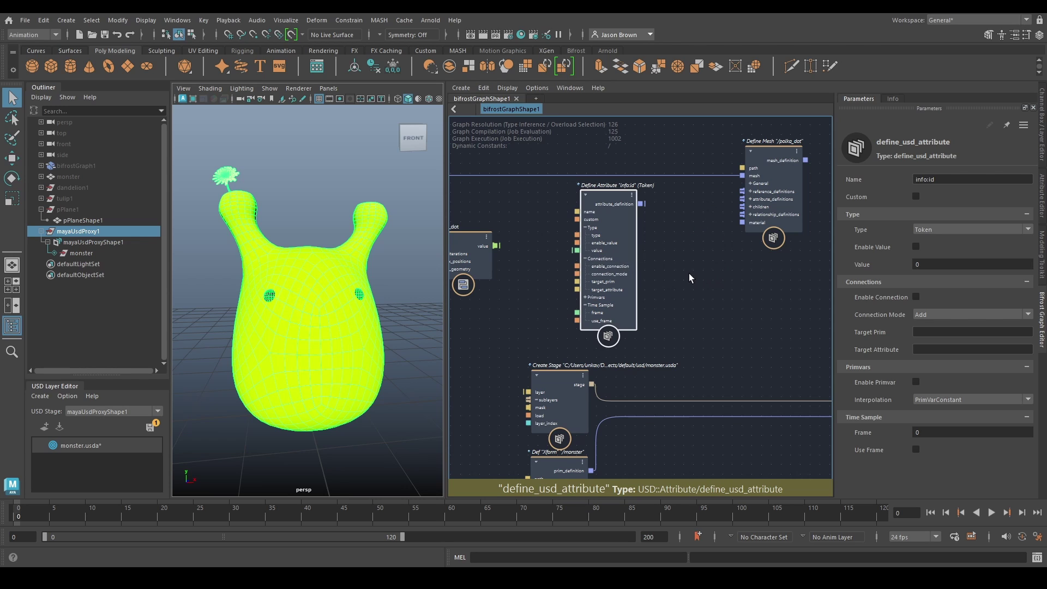
{"action": "middle_click_drag", "start_coordinate": [681, 271], "coordinate": [705, 272], "text": "alt"}
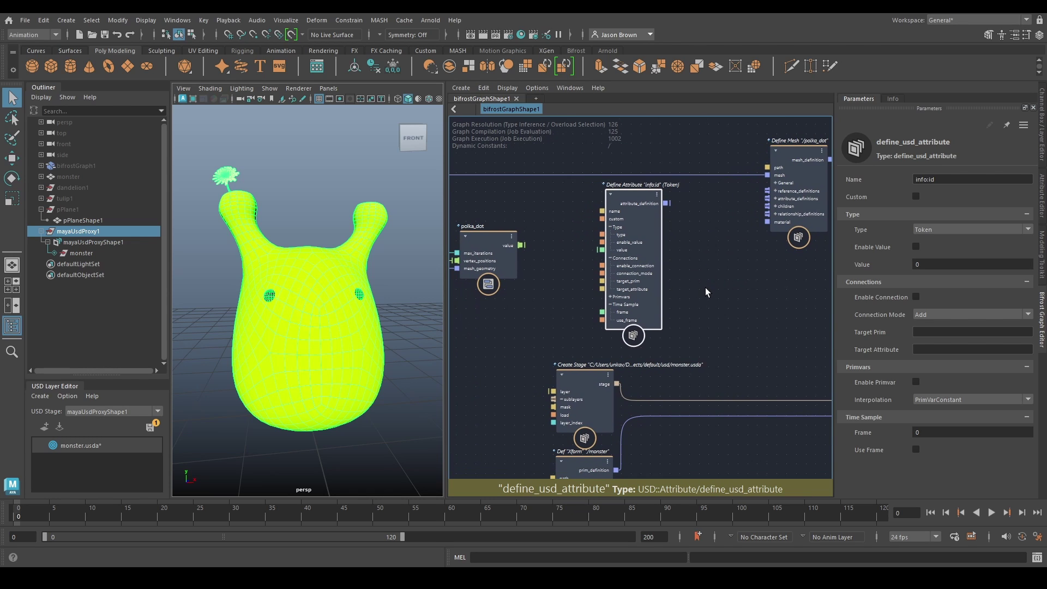
{"action": "left_click", "coordinate": [921, 178]}
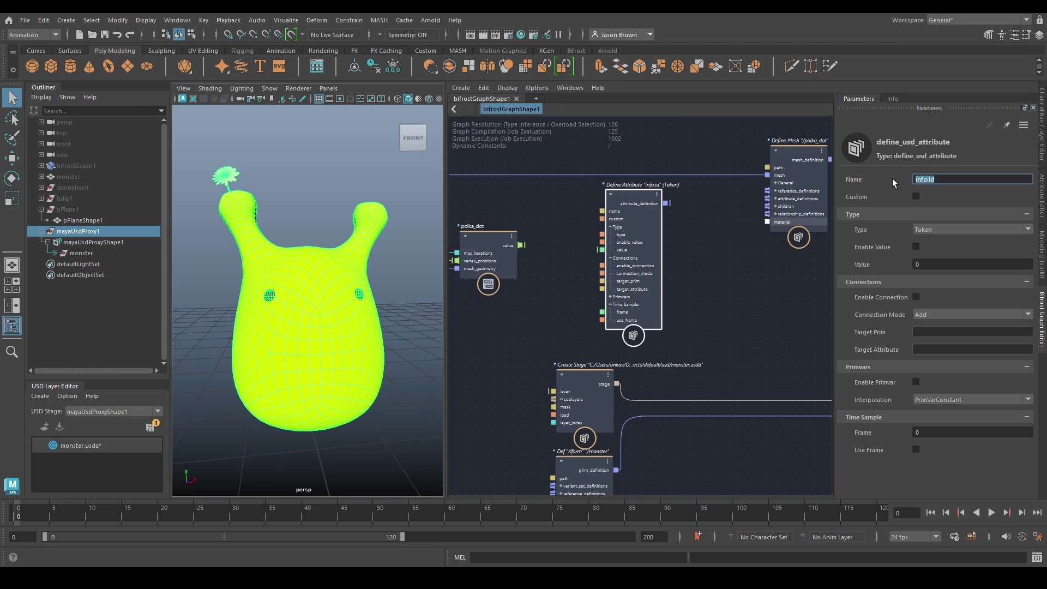
{"action": "type", "text": "displayColor"}
{"action": "key", "text": "Return"}
- Set the displayColor attribute's type to Color3fArray and enable its value
{"action": "left_click", "coordinate": [941, 228]}
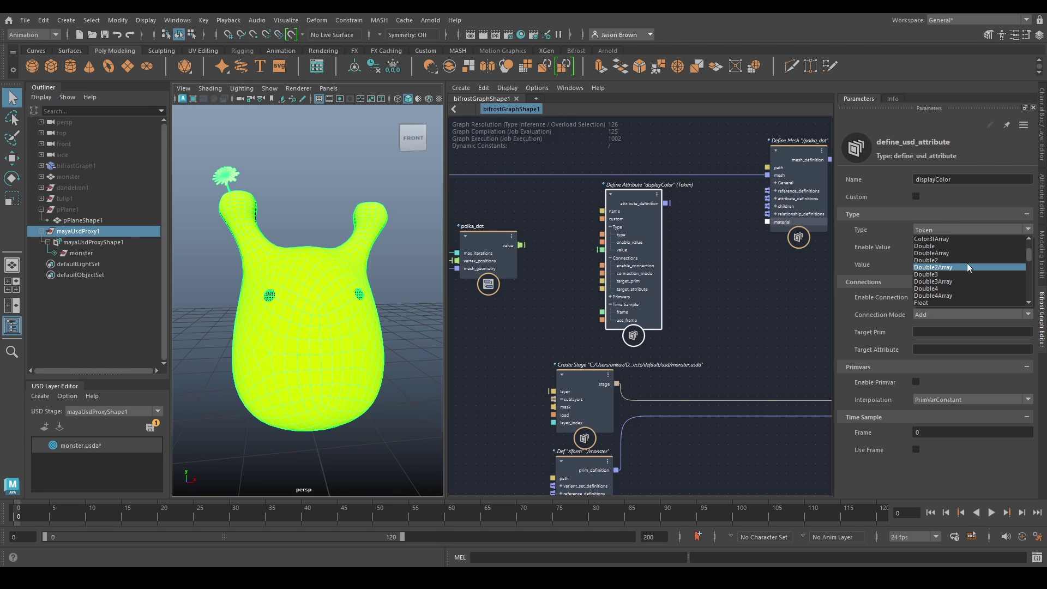
{"action": "scroll", "coordinate": [967, 266], "scroll_direction": "up", "scroll_amount": 2}
{"action": "left_click", "coordinate": [950, 273]}
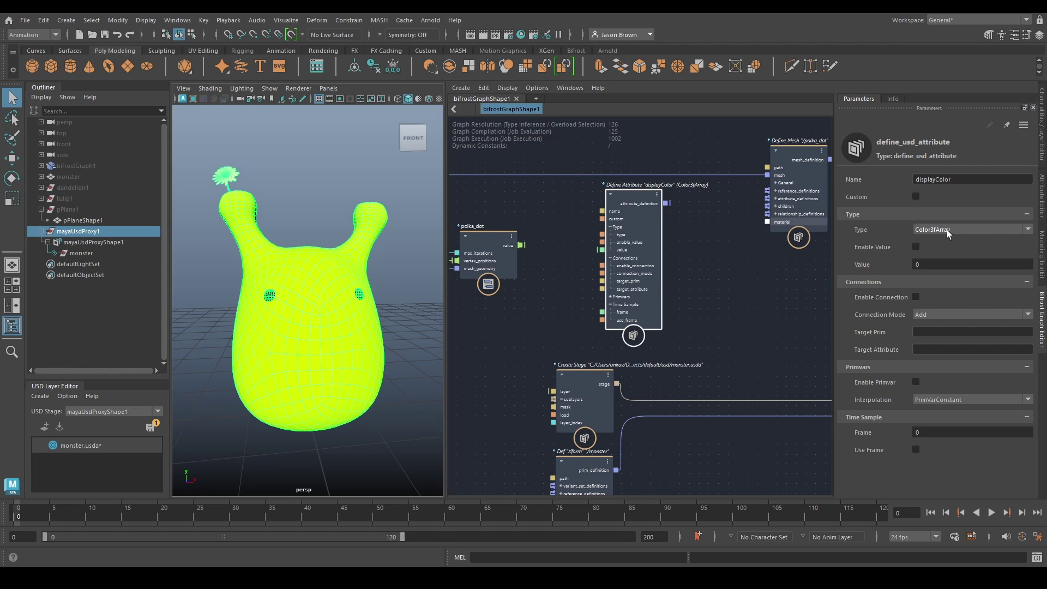
{"action": "left_click", "coordinate": [916, 247]}
- Connect polka_dot's value output to the displayColor attribute's value input and enable its primvar
{"action": "middle_click_drag", "start_coordinate": [728, 269], "coordinate": [732, 273]}
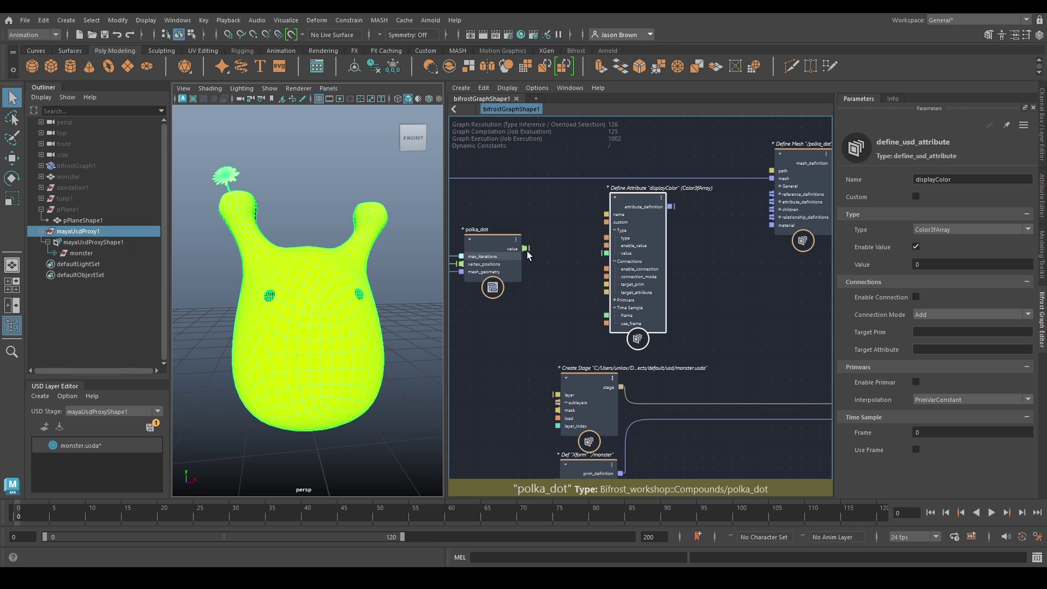
{"action": "left_click_drag", "start_coordinate": [525, 248], "coordinate": [604, 254]}
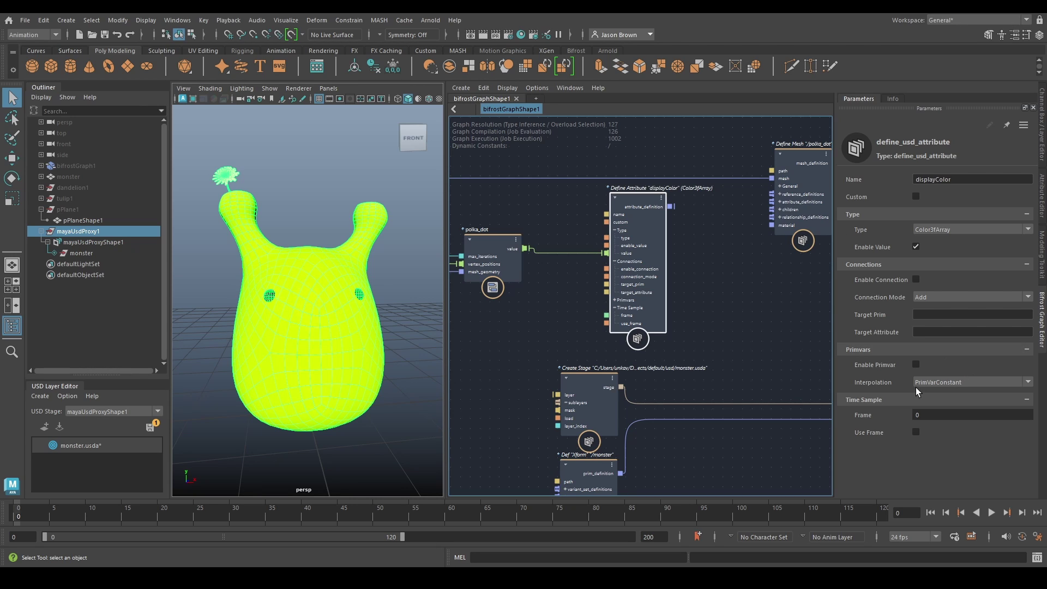
{"action": "left_click", "coordinate": [916, 364]}
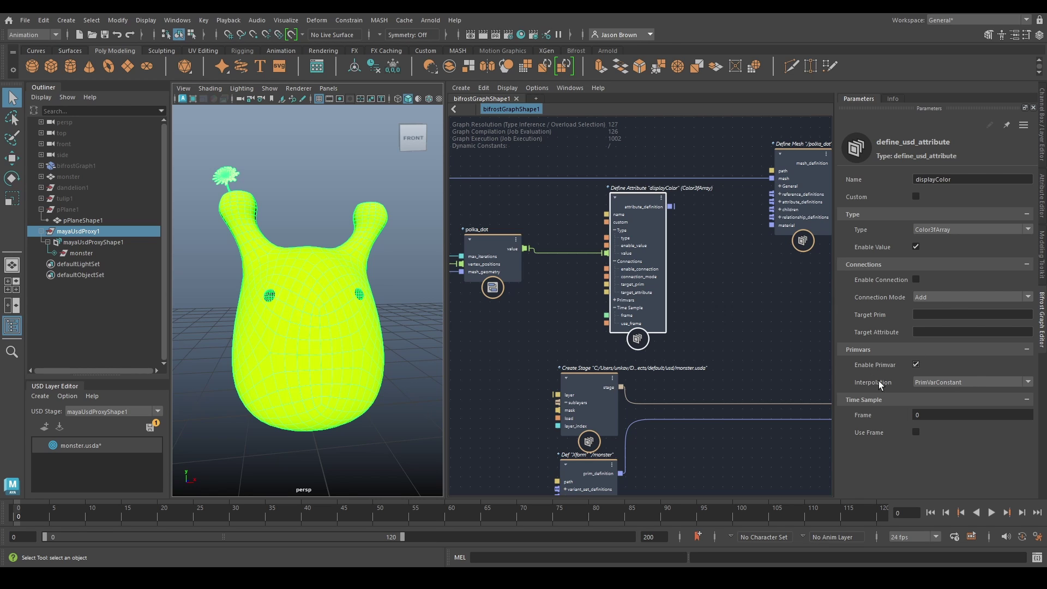
- Check the define_usd_attribute documentation on interpolation and set the displayColor attribute's interpolation to PrimVarVertex
{"action": "left_click", "coordinate": [894, 98]}
{"action": "scroll", "coordinate": [931, 412], "scroll_direction": "down", "scroll_amount": 5}
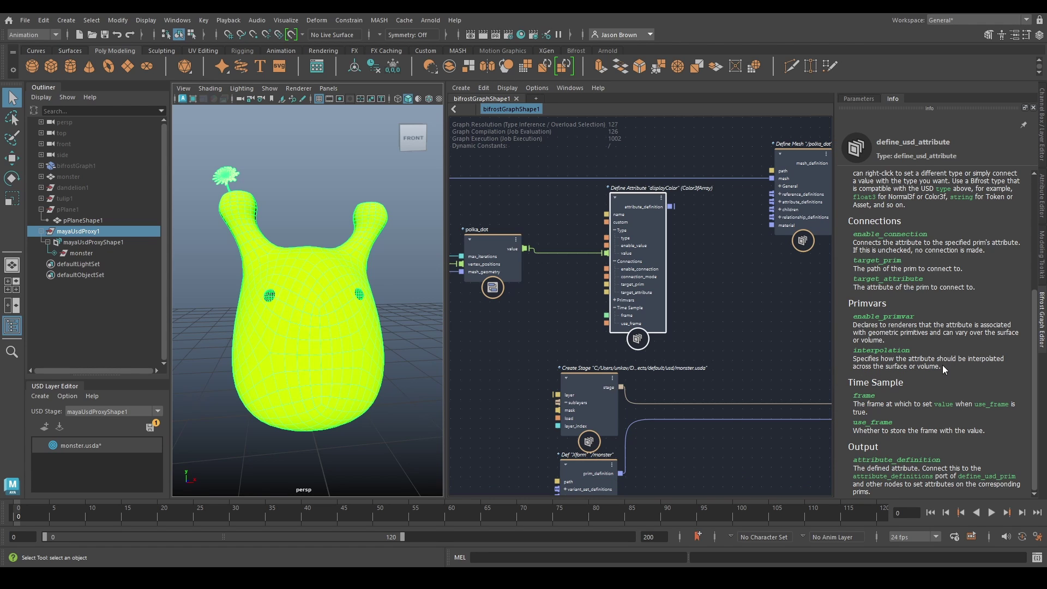
{"action": "left_click", "coordinate": [859, 100]}
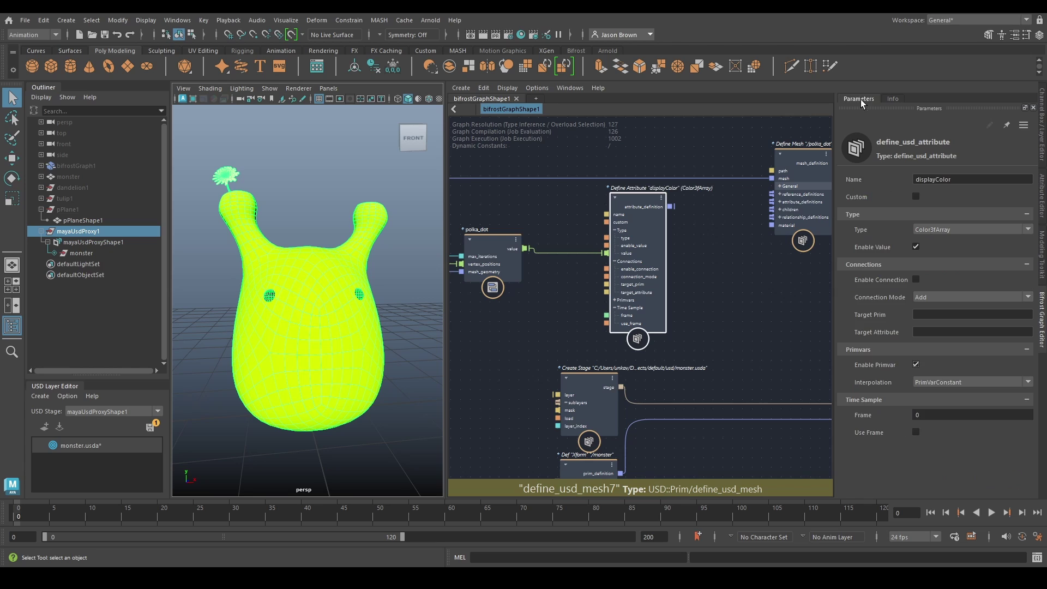
{"action": "left_click", "coordinate": [937, 378]}
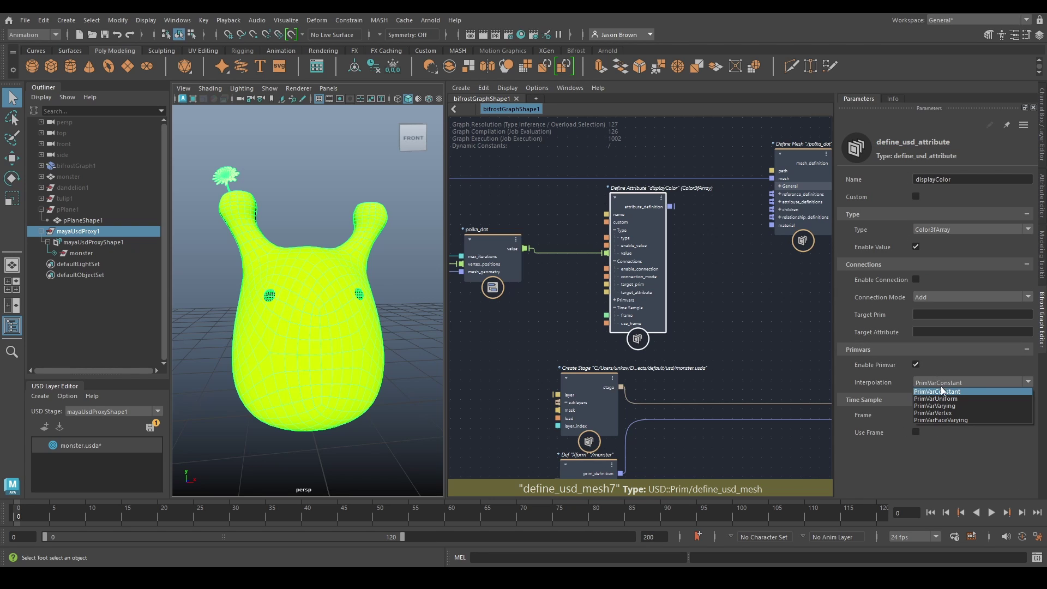
{"action": "left_click", "coordinate": [954, 413]}
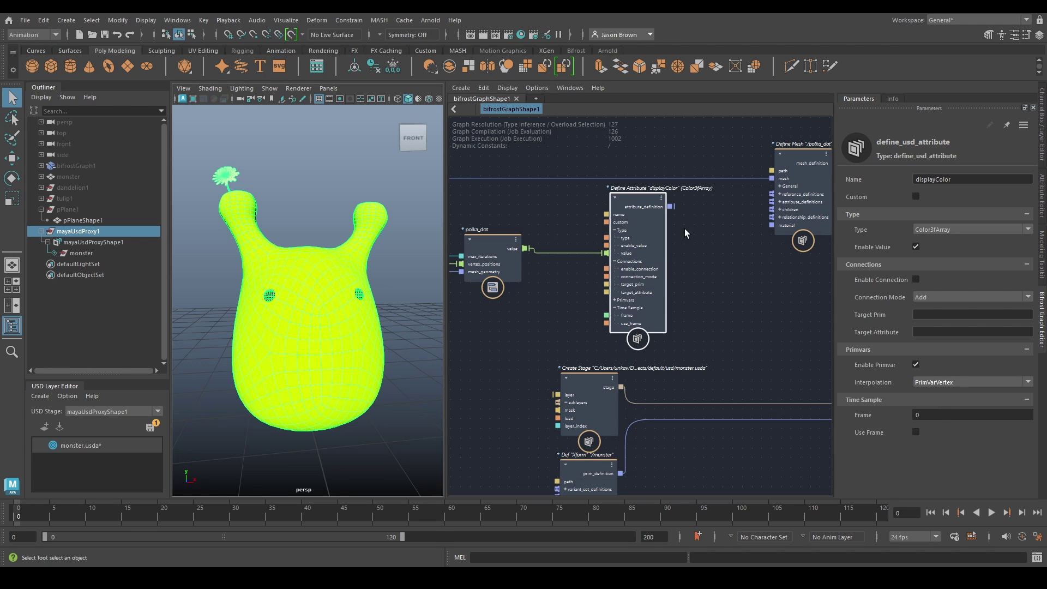
- Connect the displayColor attribute definition to the attribute definitions of the /polka_dot mesh node
{"action": "middle_click_drag", "start_coordinate": [724, 264], "coordinate": [701, 271], "text": "alt"}
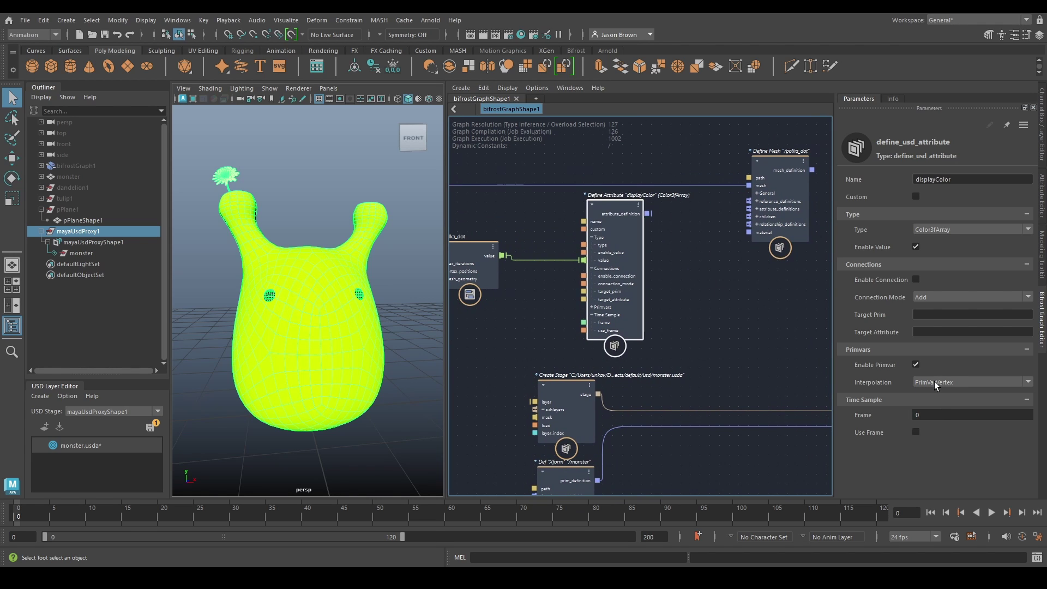
{"action": "middle_click_drag", "start_coordinate": [766, 284], "coordinate": [718, 313], "text": "alt"}
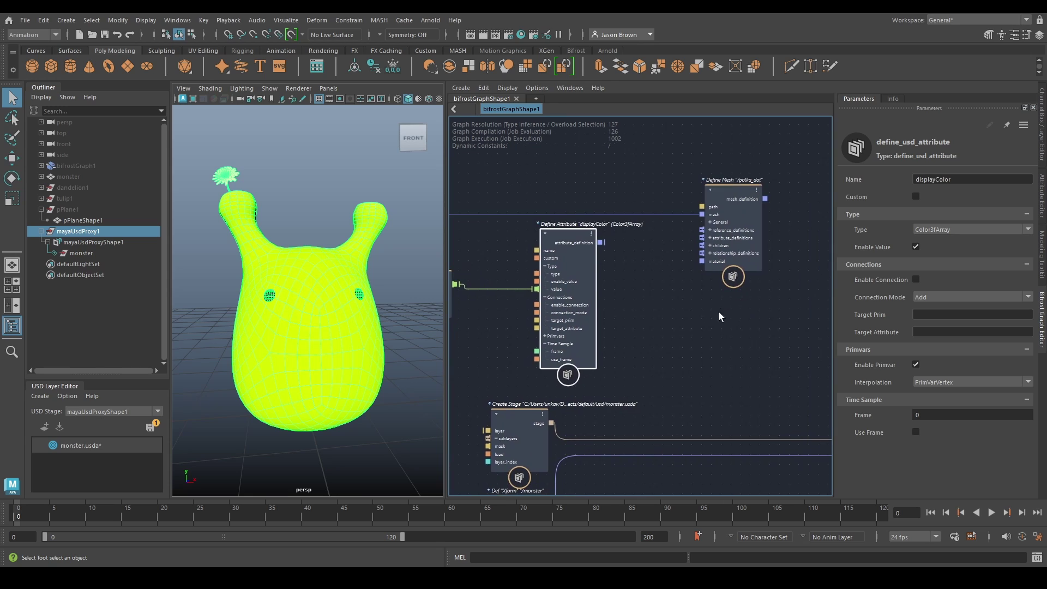
{"action": "left_click_drag", "start_coordinate": [603, 242], "coordinate": [710, 236]}
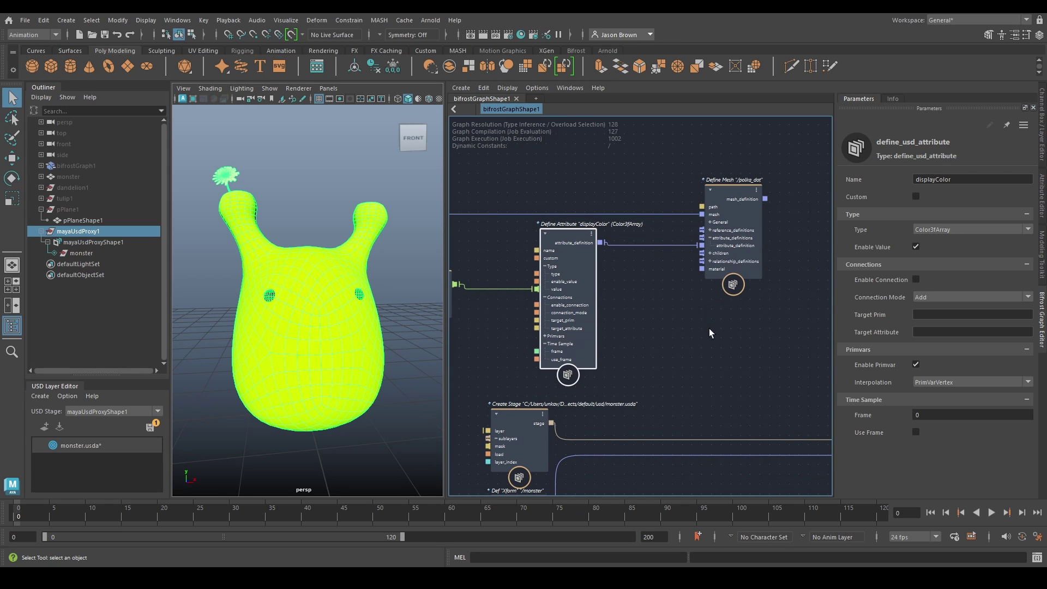
- Disconnect the monster definitions from both Add to Stage nodes and feed the /polka_dot mesh definition into the first one
{"action": "middle_click_drag", "start_coordinate": [710, 331], "coordinate": [404, 243], "text": "alt"}
{"action": "middle_click_drag", "start_coordinate": [691, 305], "coordinate": [683, 173], "text": "alt"}
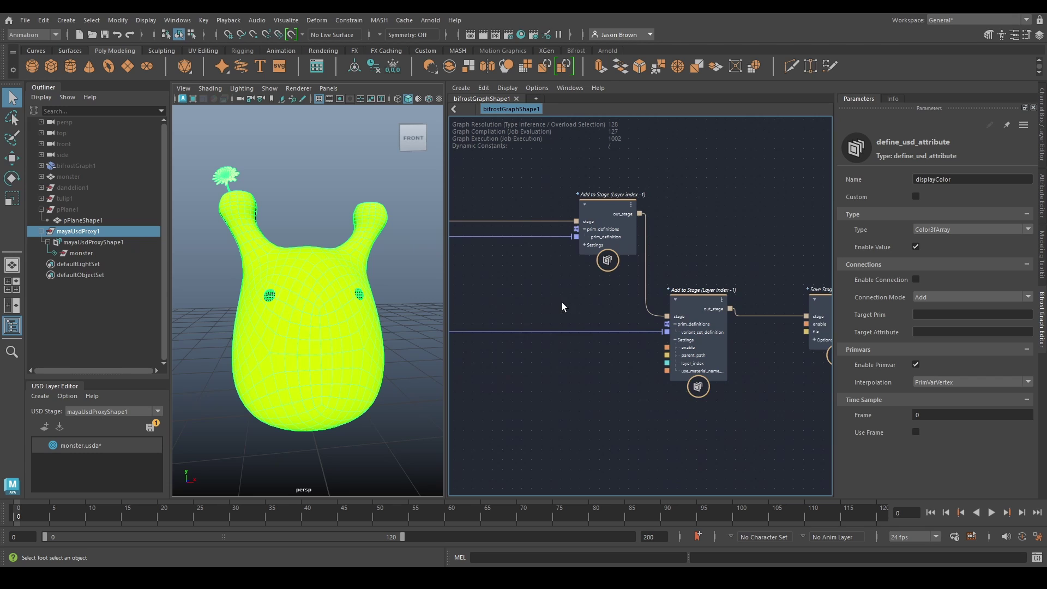
{"action": "middle_click_drag", "start_coordinate": [563, 305], "coordinate": [647, 301]}
{"action": "left_click_drag", "start_coordinate": [683, 317], "coordinate": [694, 359], "text": "ctrl+alt+shift"}
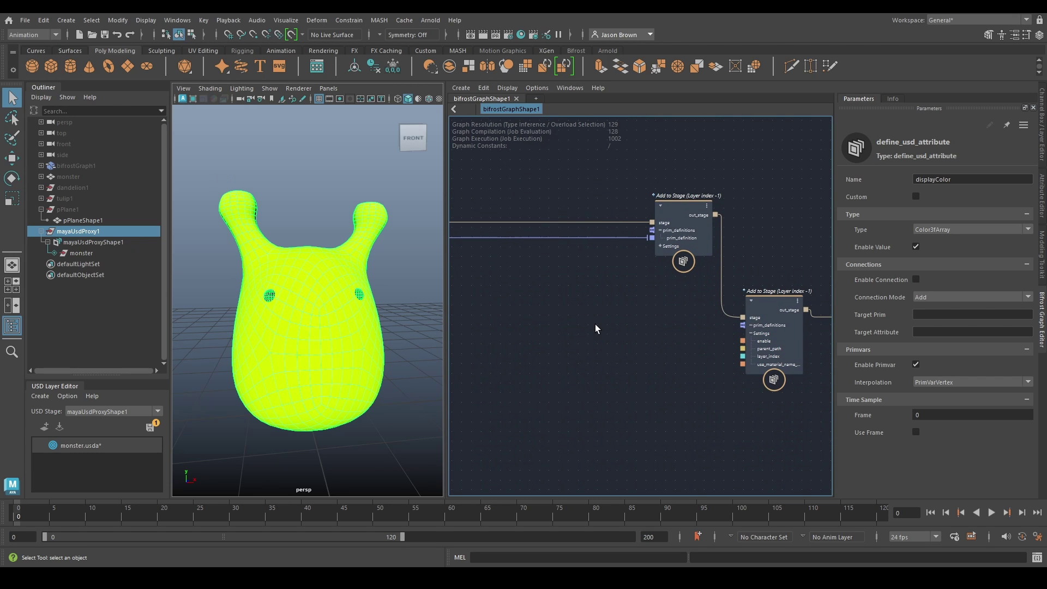
{"action": "left_click_drag", "start_coordinate": [595, 249], "coordinate": [603, 275], "text": "ctrl+alt+shift"}
{"action": "middle_click_drag", "start_coordinate": [600, 290], "coordinate": [797, 422], "text": "alt"}
{"action": "middle_click_drag", "start_coordinate": [685, 169], "coordinate": [676, 195], "text": "alt"}
{"action": "left_click_drag", "start_coordinate": [672, 141], "coordinate": [714, 329]}
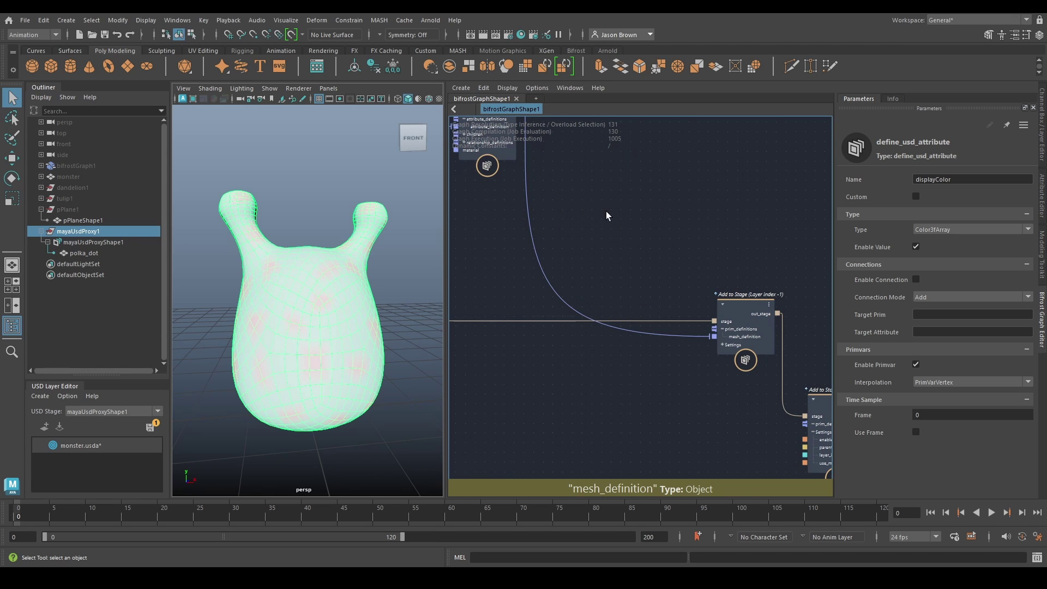
- Inspect the polka-dot pattern around the monster's body in an enlarged viewport with gamma lowered to 0.14
{"action": "left_click", "coordinate": [289, 205]}
{"action": "left_click_drag", "start_coordinate": [287, 340], "coordinate": [537, 332], "text": "alt"}
{"action": "right_click_drag", "start_coordinate": [308, 334], "coordinate": [358, 337], "text": "alt"}
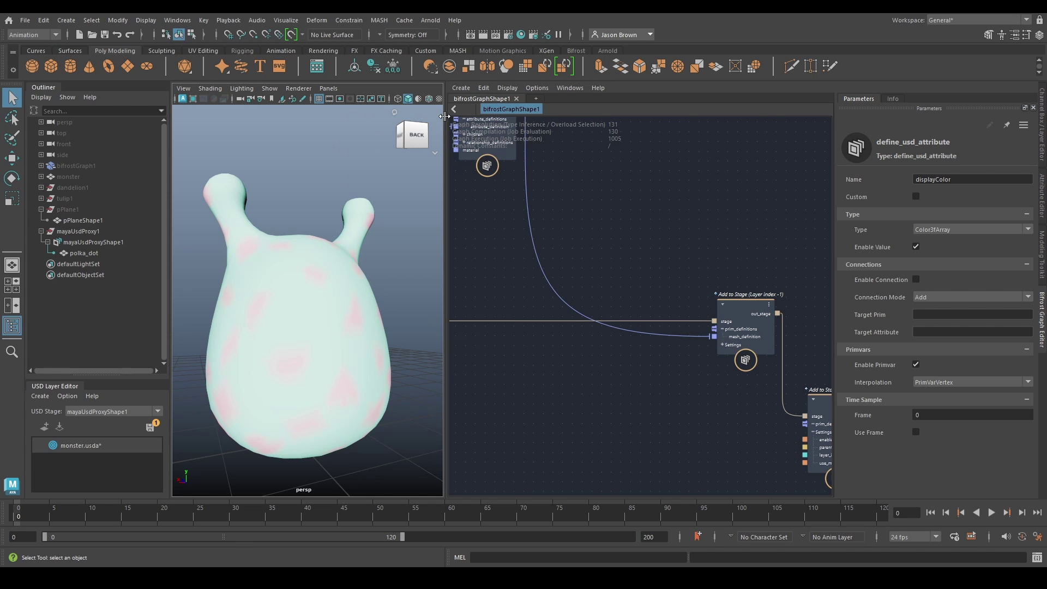
{"action": "left_click_drag", "start_coordinate": [444, 117], "coordinate": [725, 117]}
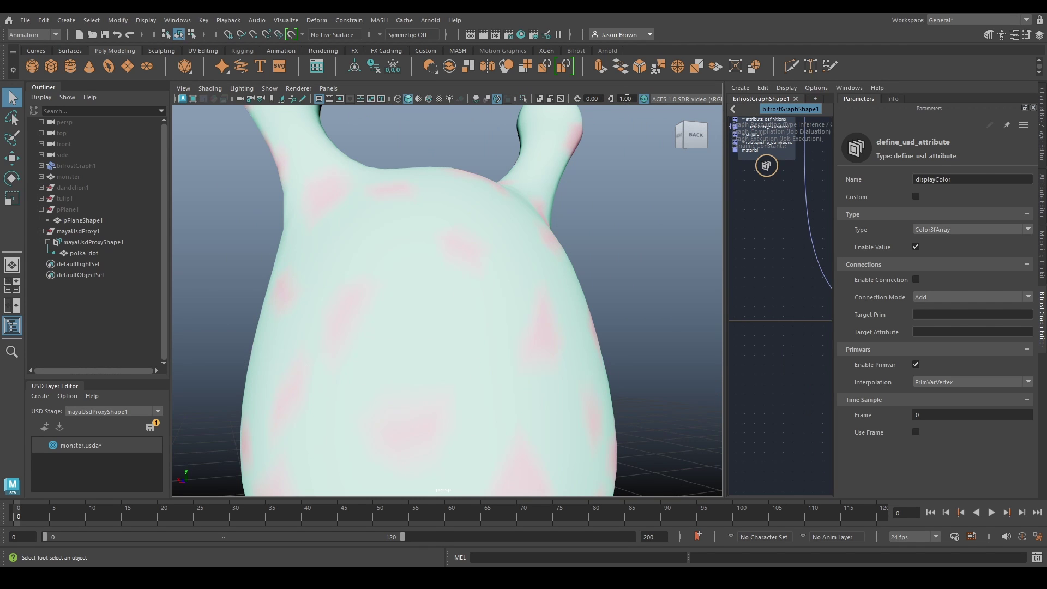
{"action": "left_click_drag", "start_coordinate": [627, 99], "coordinate": [572, 133], "text": "ctrl"}
{"action": "right_click_drag", "start_coordinate": [555, 288], "coordinate": [427, 262], "text": "alt"}
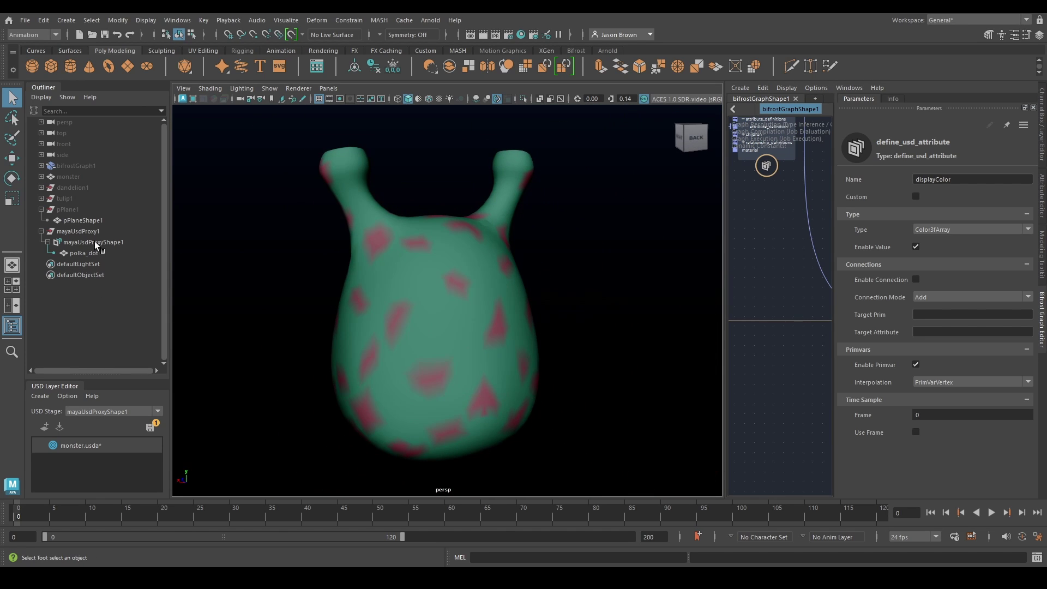
- Select mayaUsdProxy1, reset the viewport gamma to 1 and narrow the viewport to give the node graph more room
{"action": "left_click", "coordinate": [78, 231]}
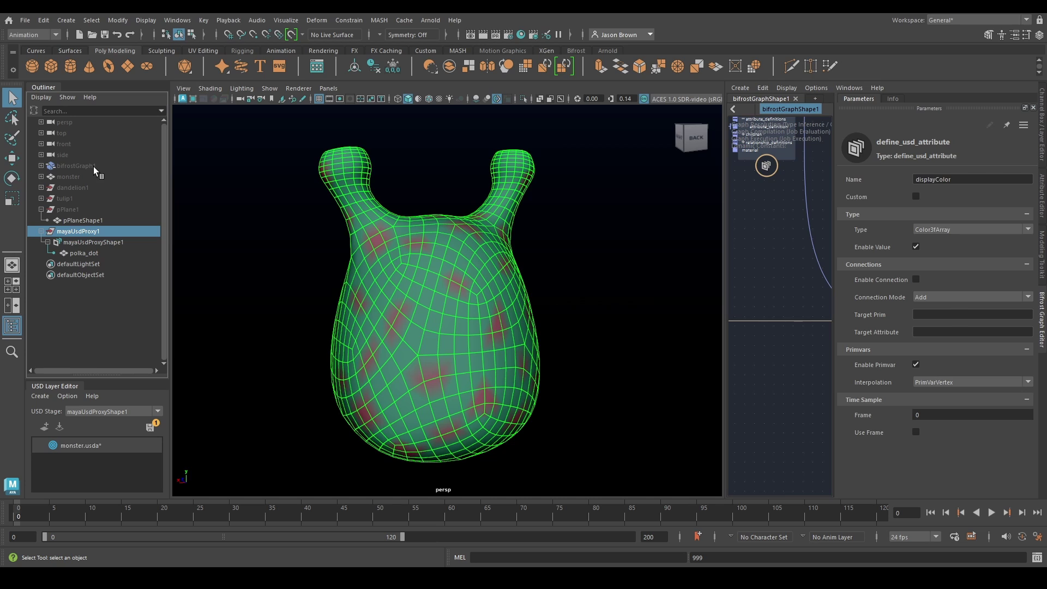
{"action": "left_click", "coordinate": [90, 168]}
{"action": "left_click", "coordinate": [76, 234]}
{"action": "left_click", "coordinate": [631, 99]}
{"action": "type", "text": "1"}
{"action": "key", "text": "Return"}
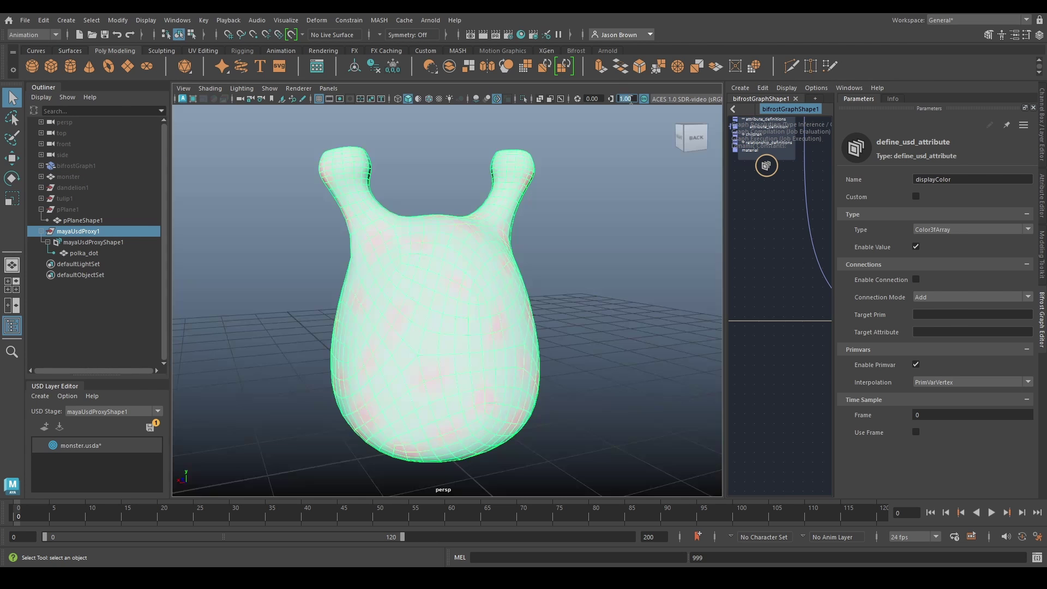
{"action": "right_click_drag", "start_coordinate": [514, 195], "coordinate": [607, 314], "text": "alt"}
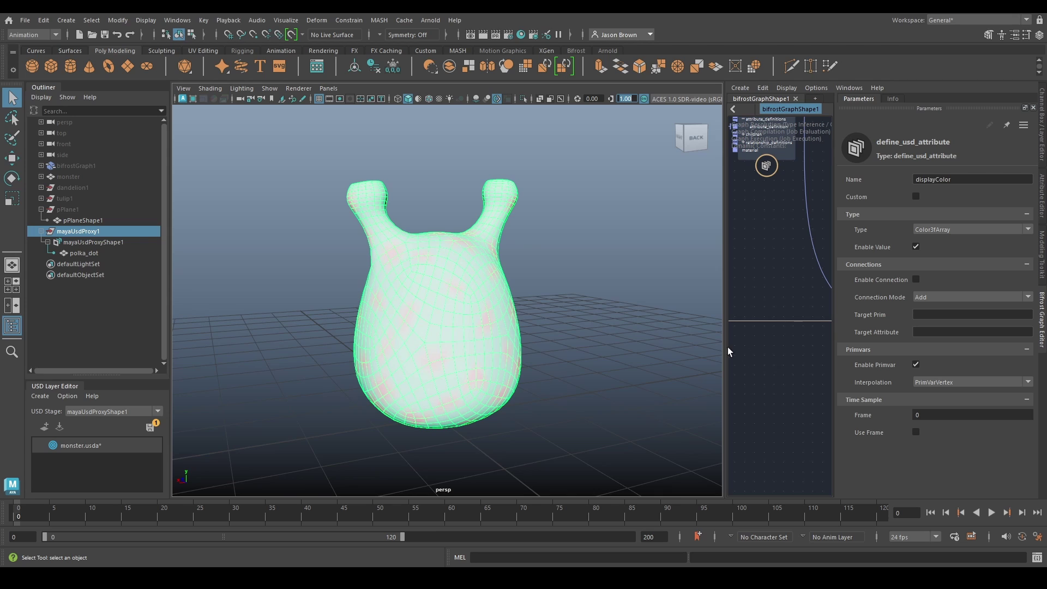
{"action": "left_click_drag", "start_coordinate": [726, 343], "coordinate": [407, 349]}
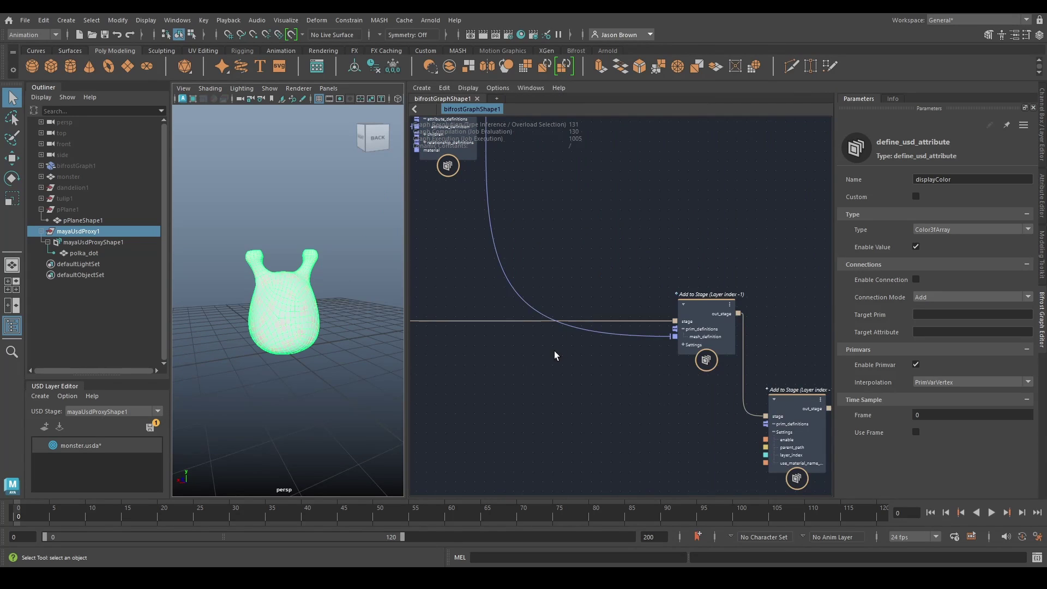
- Reconnect the /monster prim definition to the first Add to Stage node and restore the second node's definition input
{"action": "middle_click_drag", "start_coordinate": [616, 386], "coordinate": [791, 323], "text": "alt"}
{"action": "scroll", "coordinate": [751, 325], "scroll_direction": "down", "scroll_amount": 1}
{"action": "middle_click_drag", "start_coordinate": [655, 347], "coordinate": [585, 357], "text": "alt"}
{"action": "left_click_drag", "start_coordinate": [454, 347], "coordinate": [740, 310]}
{"action": "middle_click_drag", "start_coordinate": [632, 374], "coordinate": [780, 281], "text": "alt"}
{"action": "middle_click_drag", "start_coordinate": [667, 475], "coordinate": [639, 511], "text": "alt"}
{"action": "middle_click_drag", "start_coordinate": [643, 414], "coordinate": [803, 18], "text": "alt"}
{"action": "left_click_drag", "start_coordinate": [676, 421], "coordinate": [710, 288]}
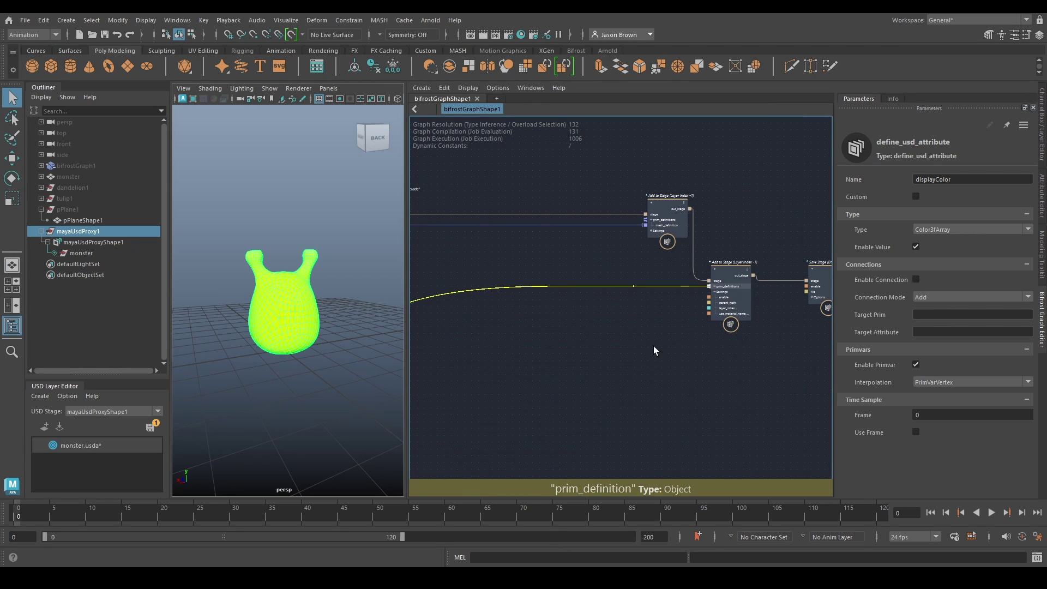
{"action": "left_click_drag", "start_coordinate": [257, 297], "coordinate": [299, 287], "text": "alt"}
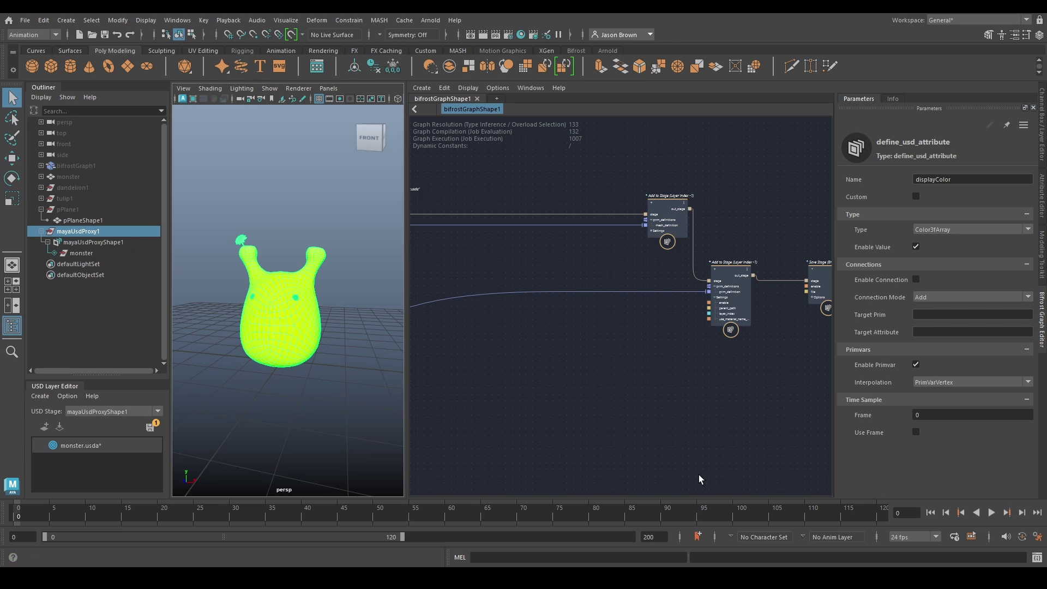
- Move the displayColor and /polka_dot mesh nodes closer to polka_dot, and shift the polka-dot chain up and away from pass
{"action": "middle_click_drag", "start_coordinate": [490, 287], "coordinate": [800, 459], "text": "alt"}
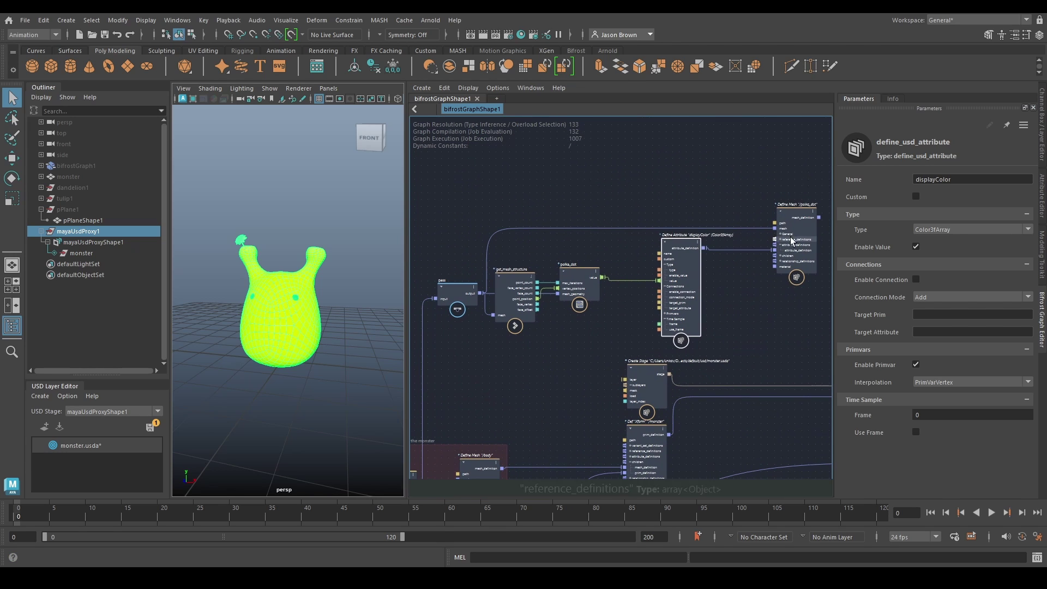
{"action": "left_click_drag", "start_coordinate": [794, 239], "coordinate": [739, 239]}
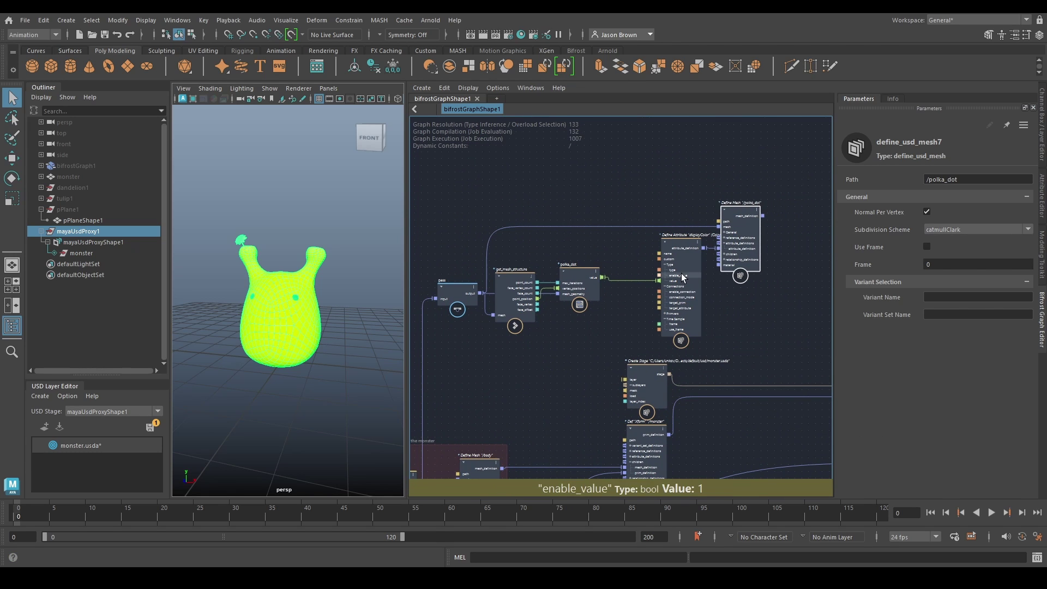
{"action": "left_click_drag", "start_coordinate": [682, 263], "coordinate": [640, 260]}
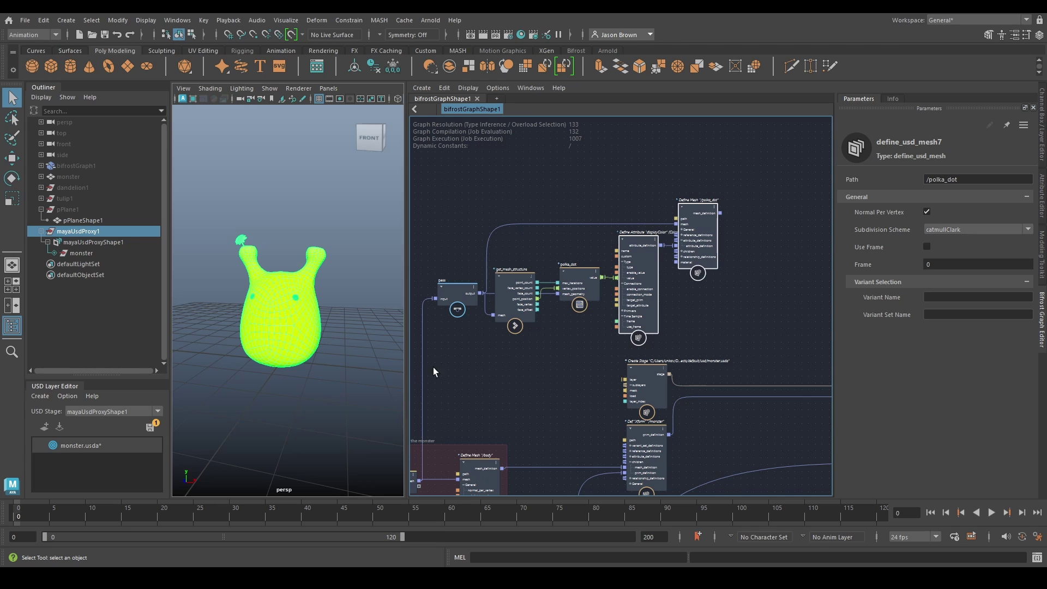
{"action": "left_click_drag", "start_coordinate": [441, 355], "coordinate": [763, 176]}
{"action": "left_click_drag", "start_coordinate": [630, 291], "coordinate": [649, 228]}
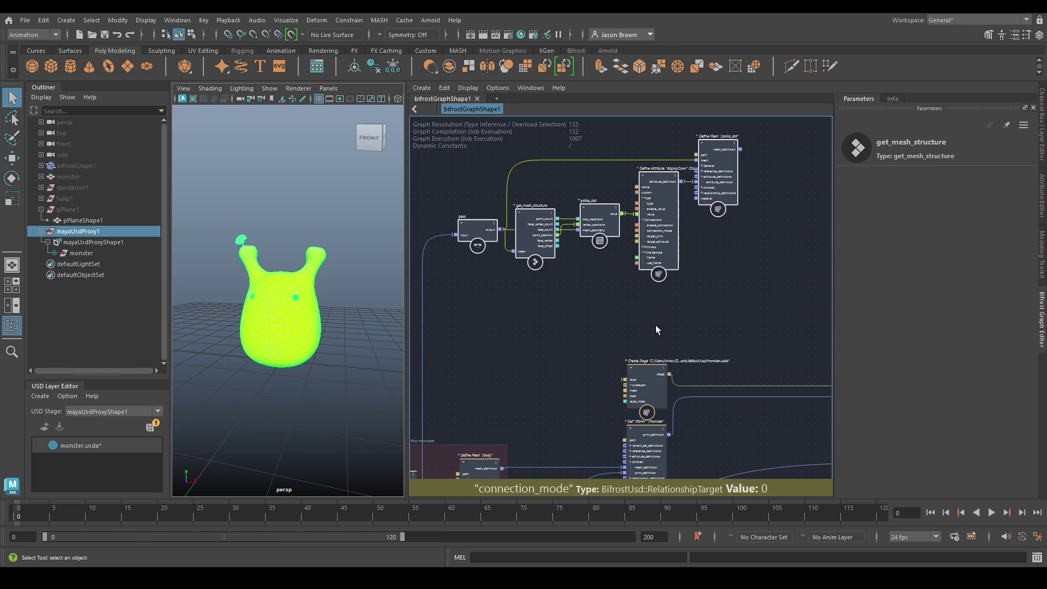
{"action": "middle_click_drag", "start_coordinate": [643, 313], "coordinate": [633, 402], "text": "alt"}
{"action": "left_click_drag", "start_coordinate": [522, 320], "coordinate": [597, 320]}
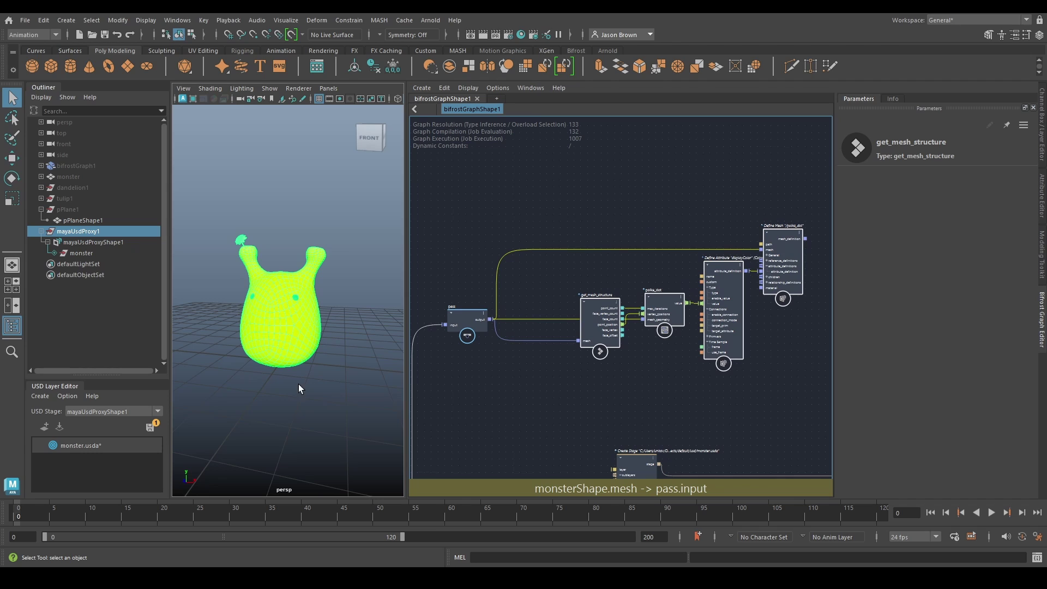
- Enclose get_mesh_structure, polka_dot, the displayColor attribute and the /polka_dot mesh in a backdrop named polka_dot and save the scene
{"action": "key", "text": "alt+space"}
{"action": "middle_click_drag", "start_coordinate": [682, 378], "coordinate": [577, 328], "text": "alt"}
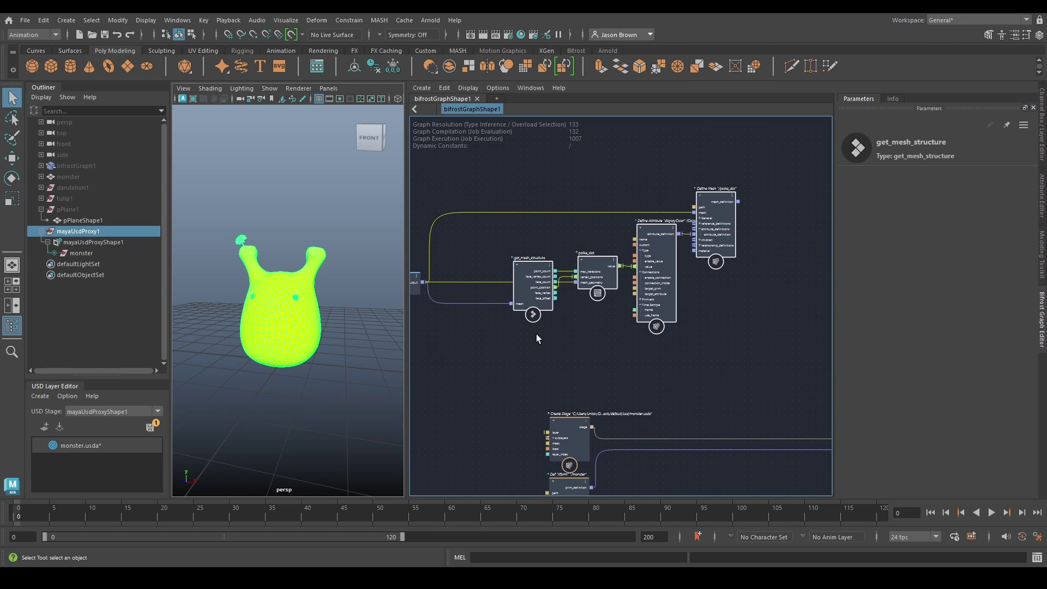
{"action": "right_click", "coordinate": [540, 333]}
{"action": "left_click", "coordinate": [578, 349]}
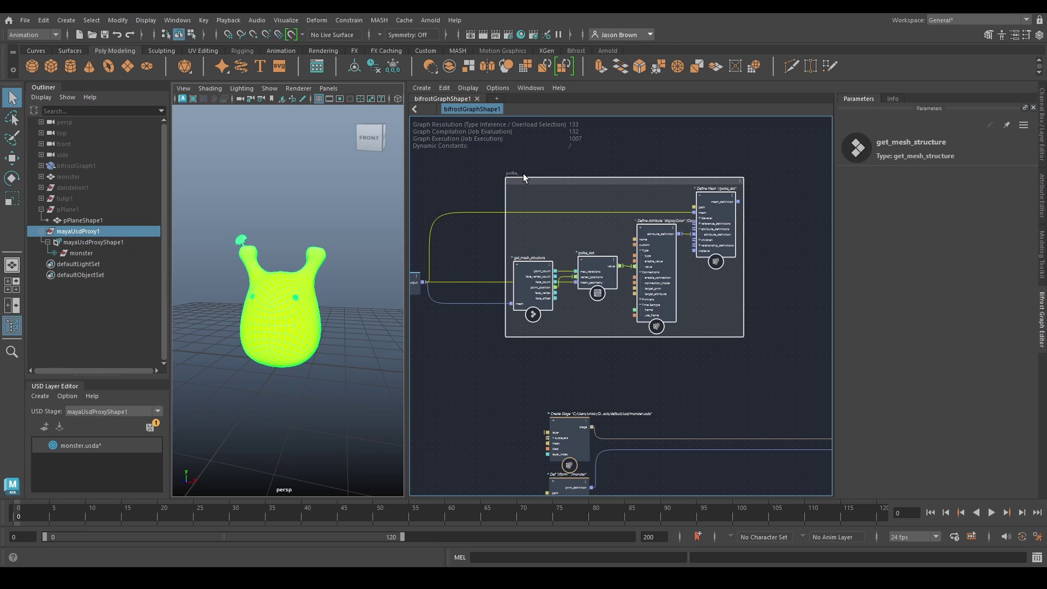
{"action": "key", "text": "ctrl+s"}
- Move the polka_dot backdrop and its nodes higher in the graph to clear space beneath it
{"action": "left_click_drag", "start_coordinate": [603, 179], "coordinate": [604, 123]}
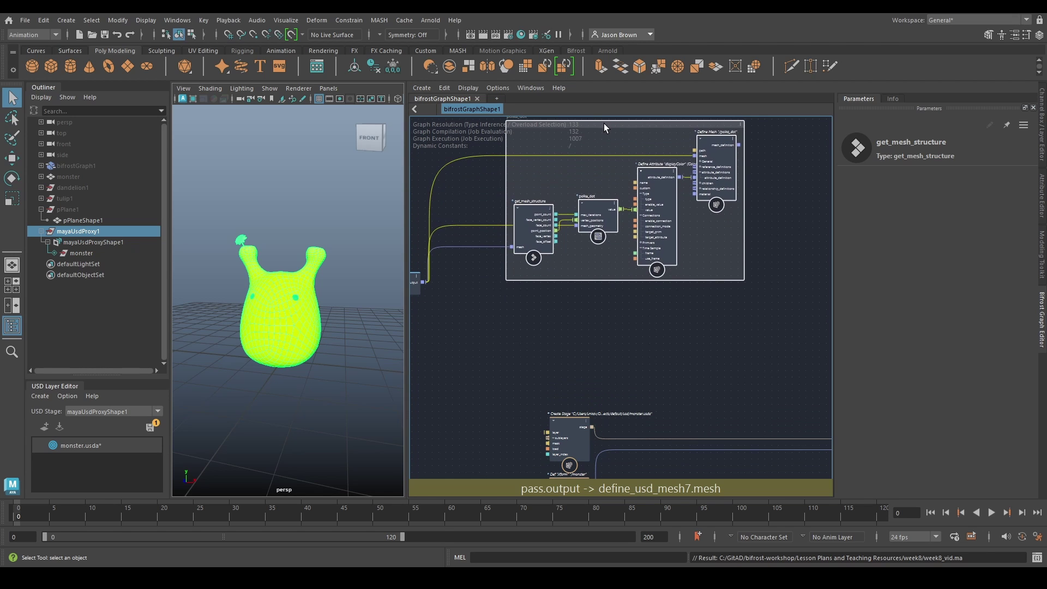
{"action": "middle_click_drag", "start_coordinate": [778, 294], "coordinate": [749, 310], "text": "alt"}
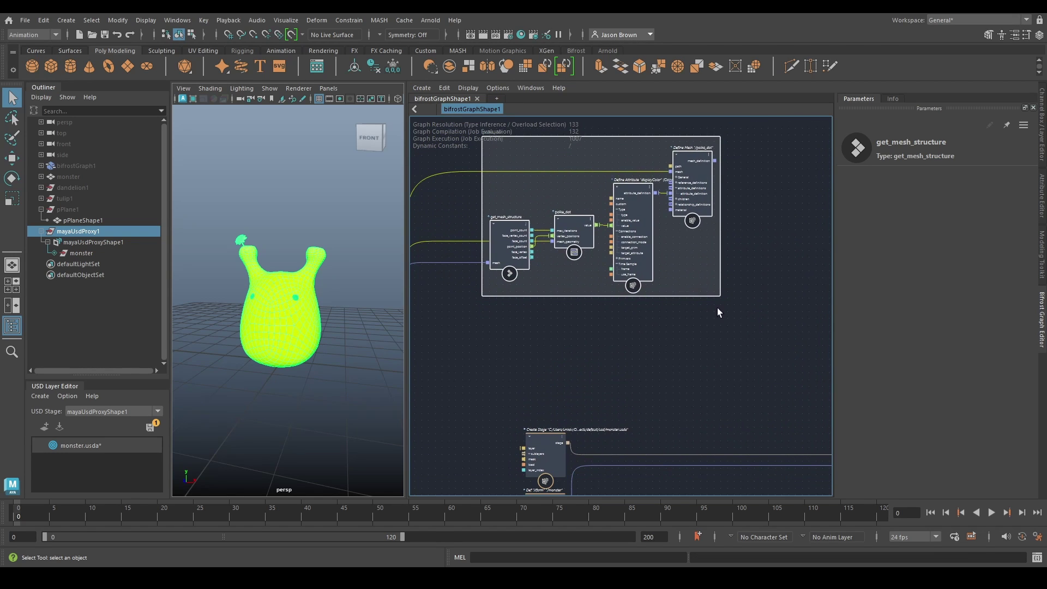
{"action": "left_click", "coordinate": [718, 308]}
{"action": "left_click", "coordinate": [576, 228]}
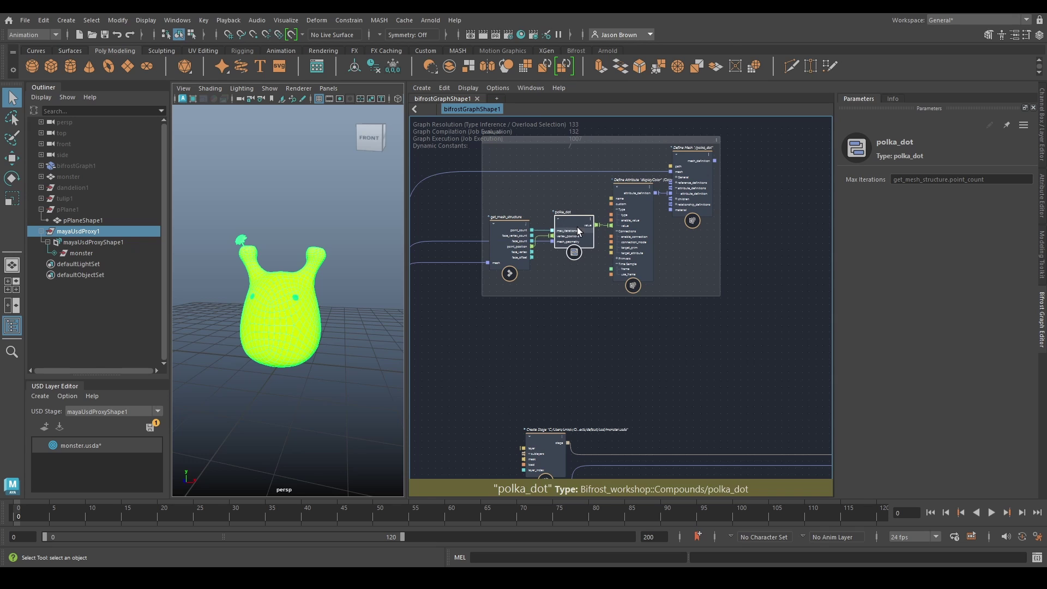
{"action": "left_click", "coordinate": [678, 208]}
{"action": "middle_click_drag", "start_coordinate": [697, 187], "coordinate": [692, 255]}
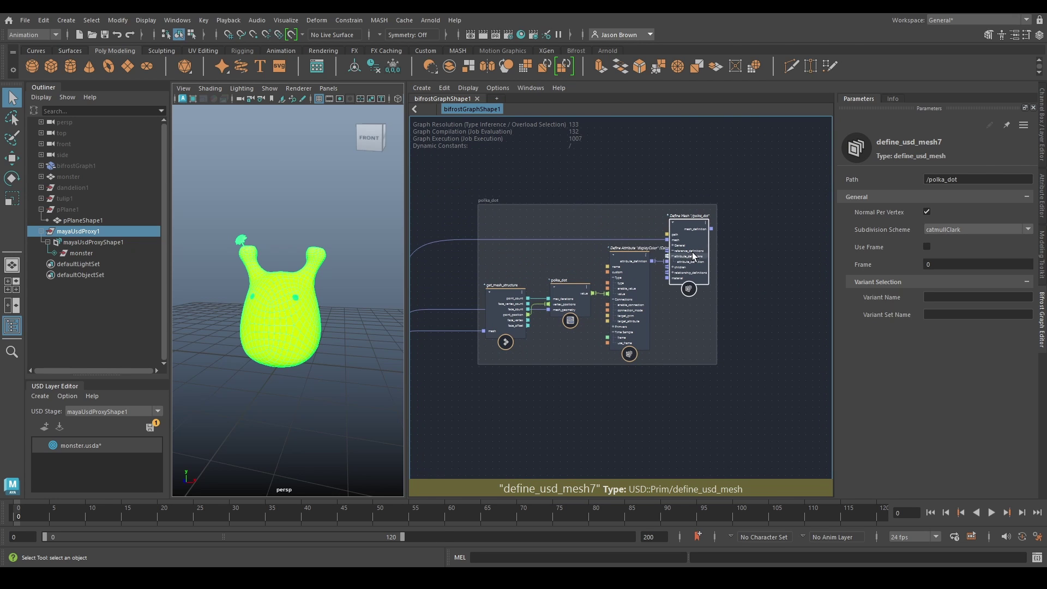
{"action": "left_click", "coordinate": [772, 278]}
{"action": "right_click_drag", "start_coordinate": [774, 276], "coordinate": [755, 257], "text": "alt"}
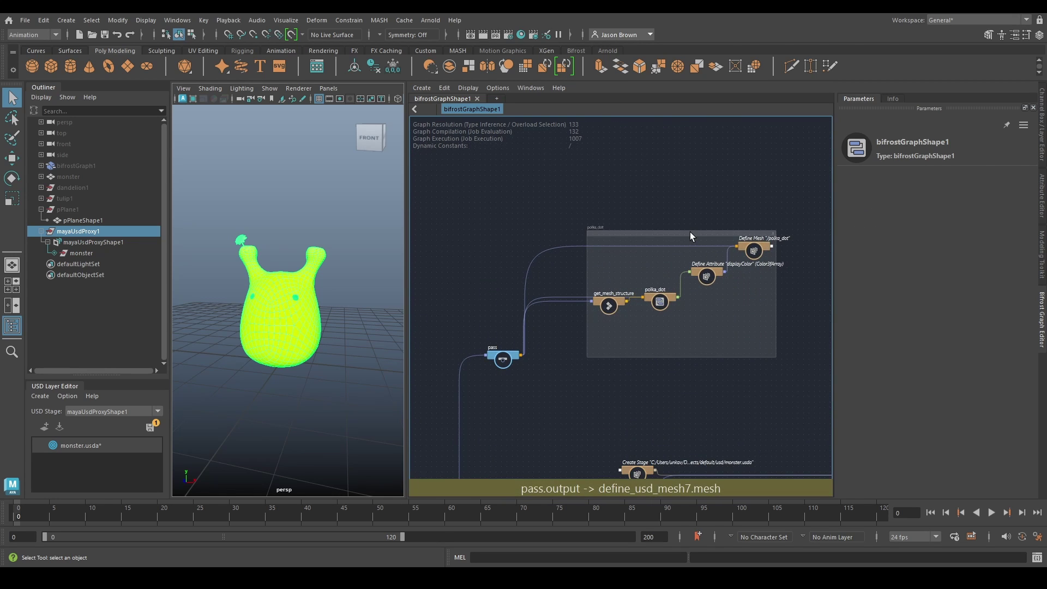
{"action": "left_click_drag", "start_coordinate": [689, 236], "coordinate": [668, 163]}
- Duplicate the polka_dot, displayColor attribute and /polka_dot mesh nodes with their input connections and place the copies below the backdrop
{"action": "left_click", "coordinate": [638, 228]}
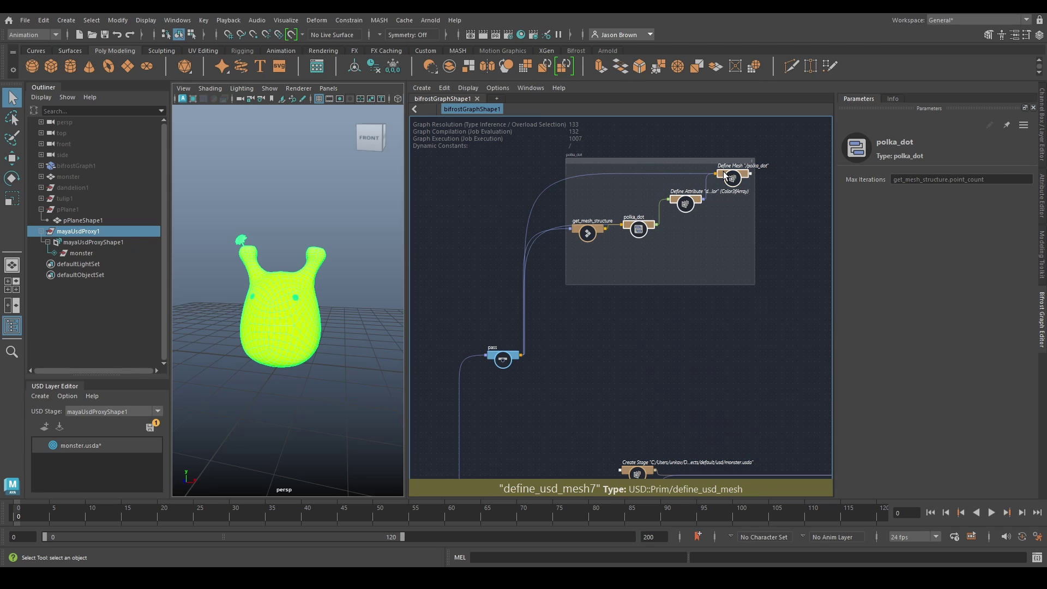
{"action": "key", "text": "ctrl+shift+d"}
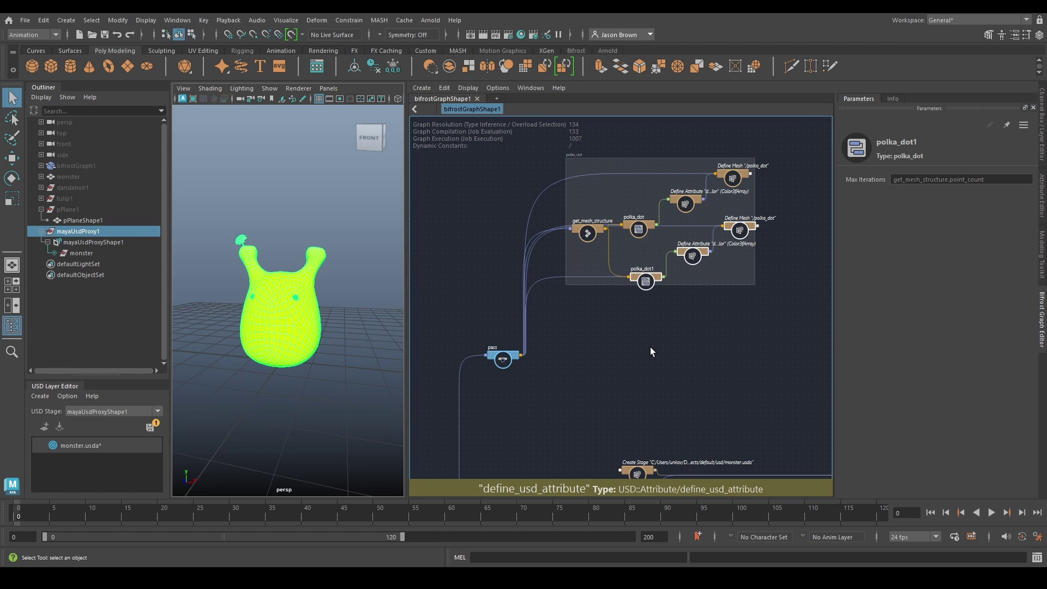
{"action": "left_click_drag", "start_coordinate": [647, 279], "coordinate": [642, 365]}
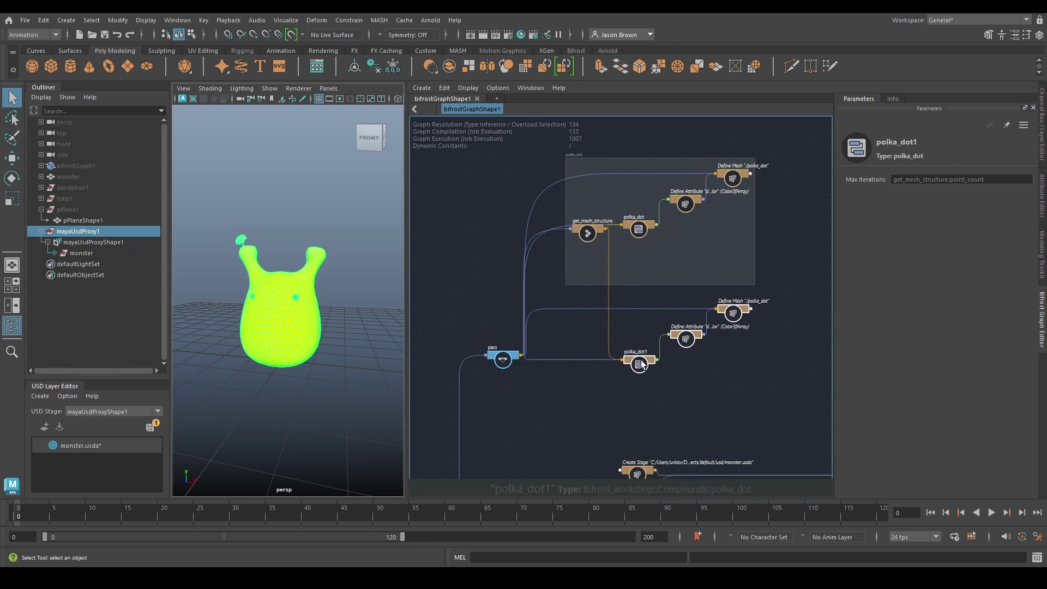
{"action": "key", "text": "f"}
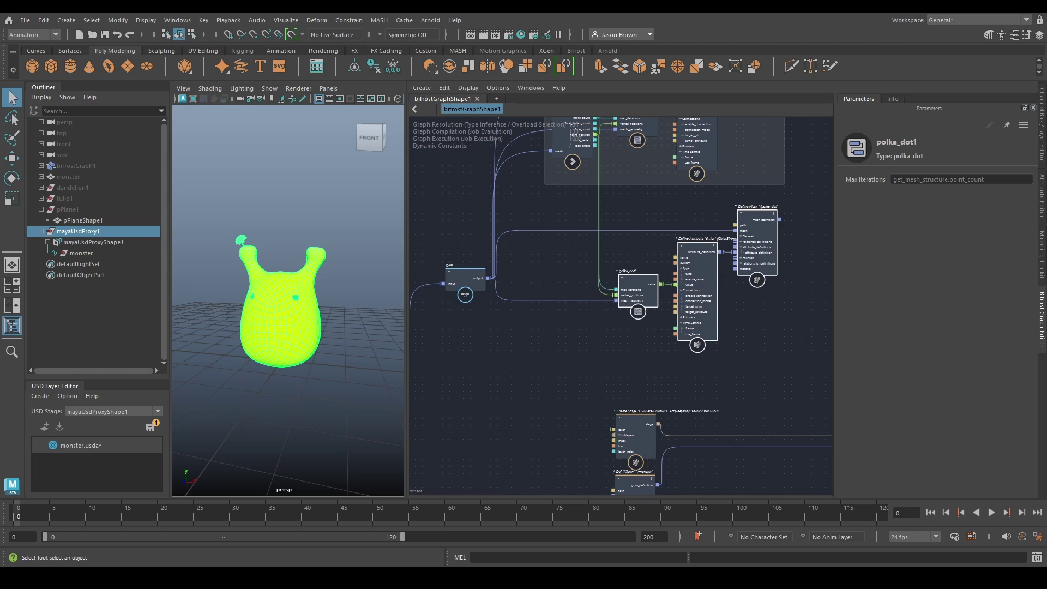
- Add a gradient node to the graph and place it directly below polka_dot1
{"action": "left_click", "coordinate": [612, 334]}
{"action": "key", "text": "Tab"}
{"action": "type", "text": "gradie"}
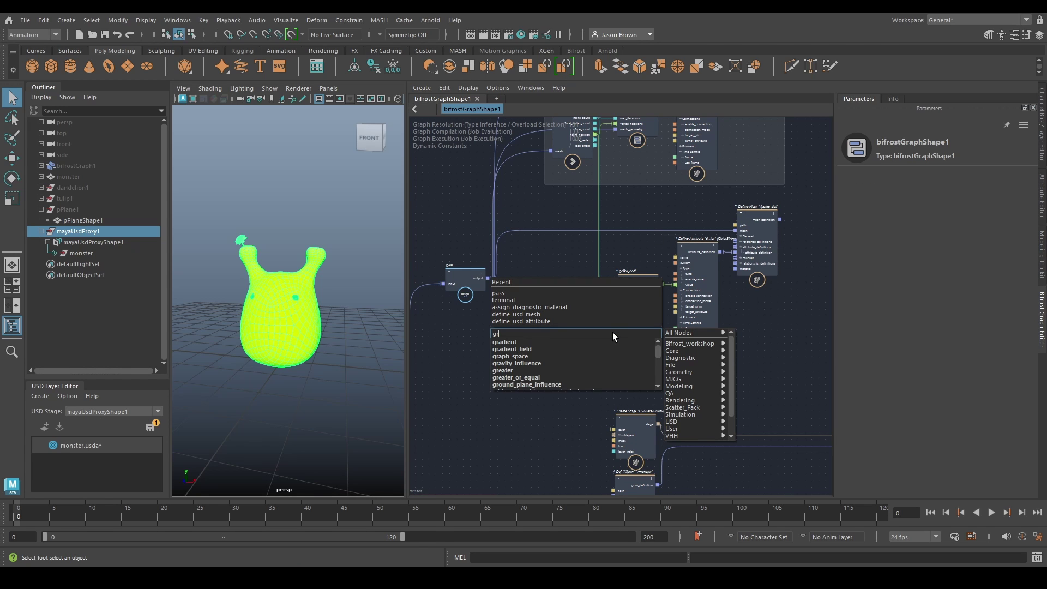
{"action": "key", "text": "Return"}
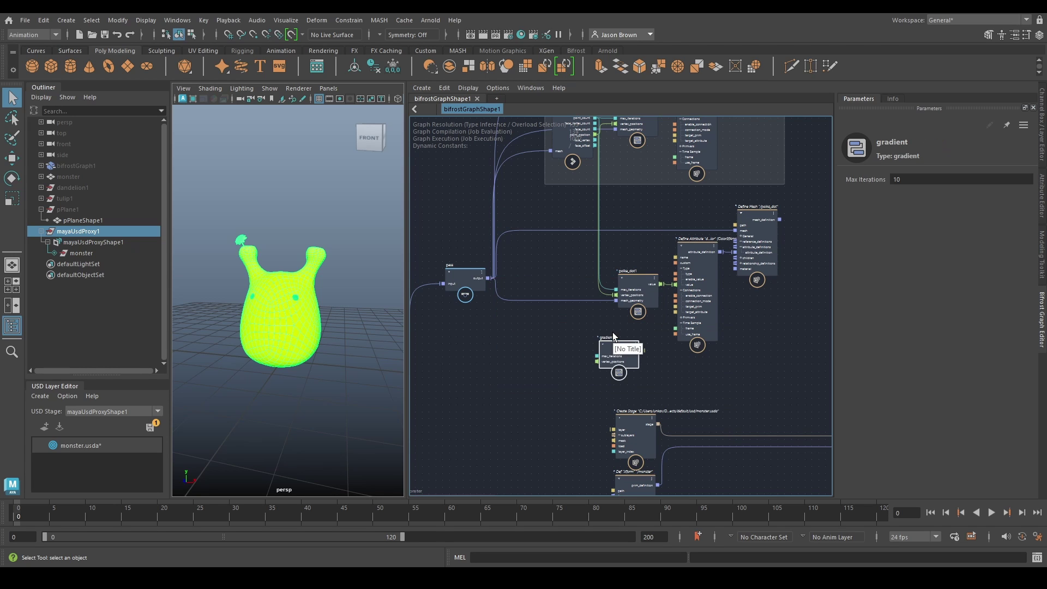
{"action": "scroll", "coordinate": [596, 322], "scroll_direction": "up", "scroll_amount": 3}
{"action": "left_click_drag", "start_coordinate": [628, 374], "coordinate": [654, 345]}
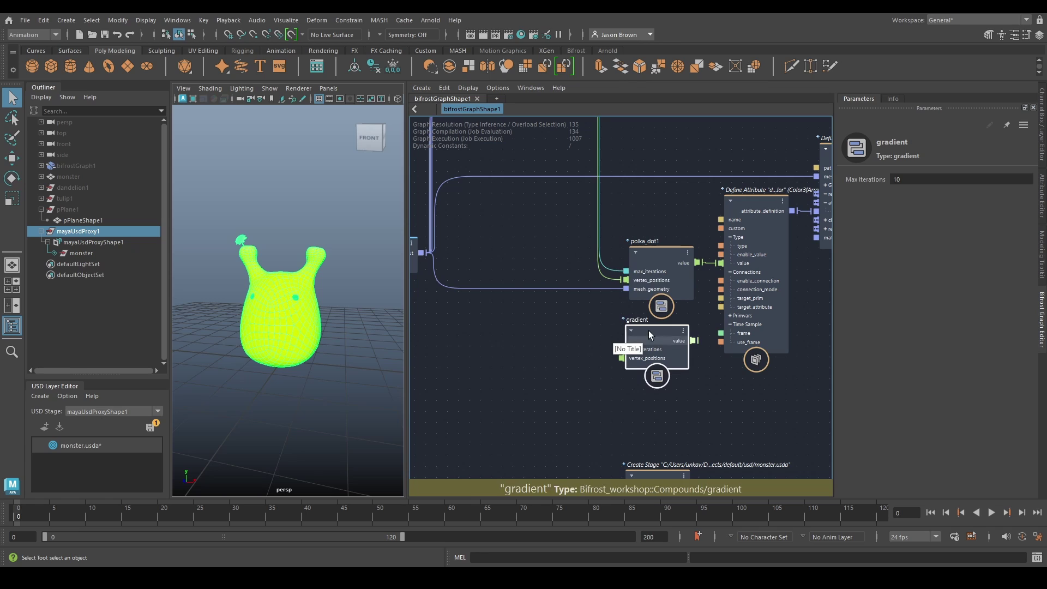
- Move polka_dot1's point_count and point_position inputs to gradient, connect gradient's value to the displayColor attribute's value, and delete polka_dot1
{"action": "left_click_drag", "start_coordinate": [625, 271], "coordinate": [622, 349]}
{"action": "left_click", "coordinate": [708, 349]}
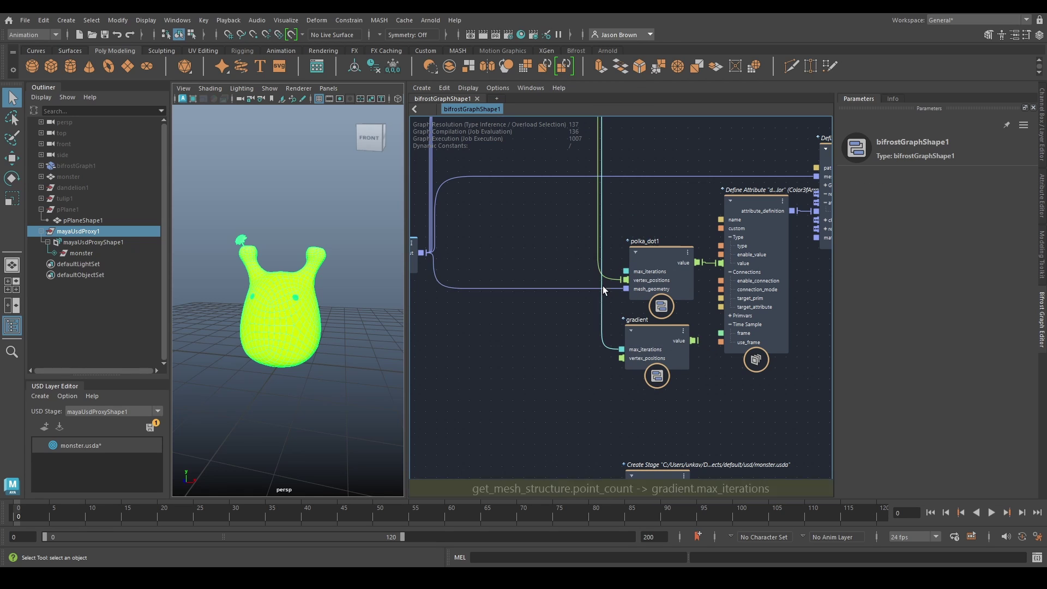
{"action": "left_click_drag", "start_coordinate": [611, 281], "coordinate": [621, 358]}
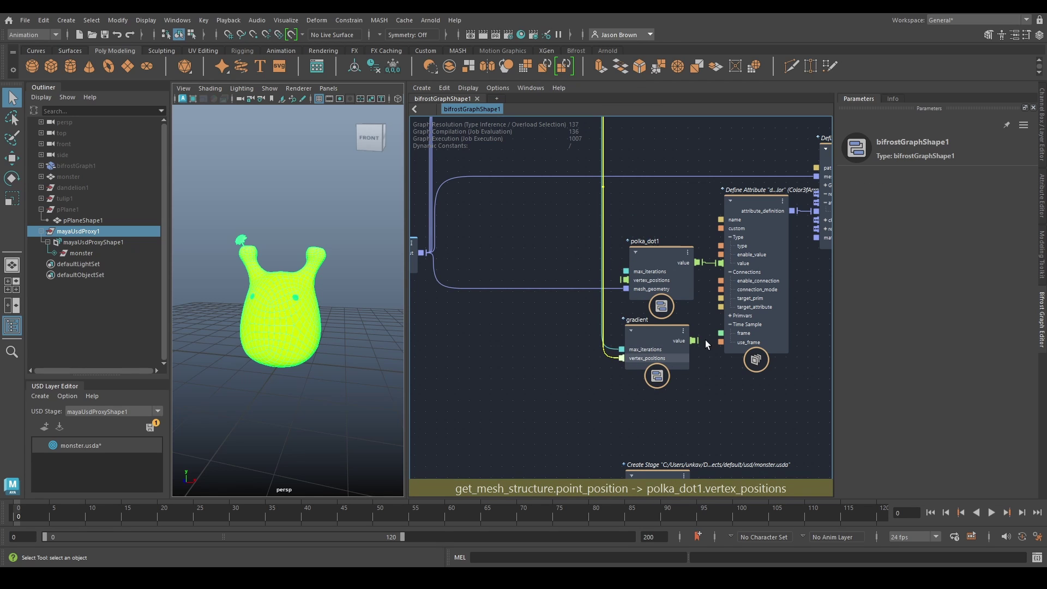
{"action": "left_click_drag", "start_coordinate": [693, 339], "coordinate": [720, 262]}
{"action": "left_click", "coordinate": [658, 271]}
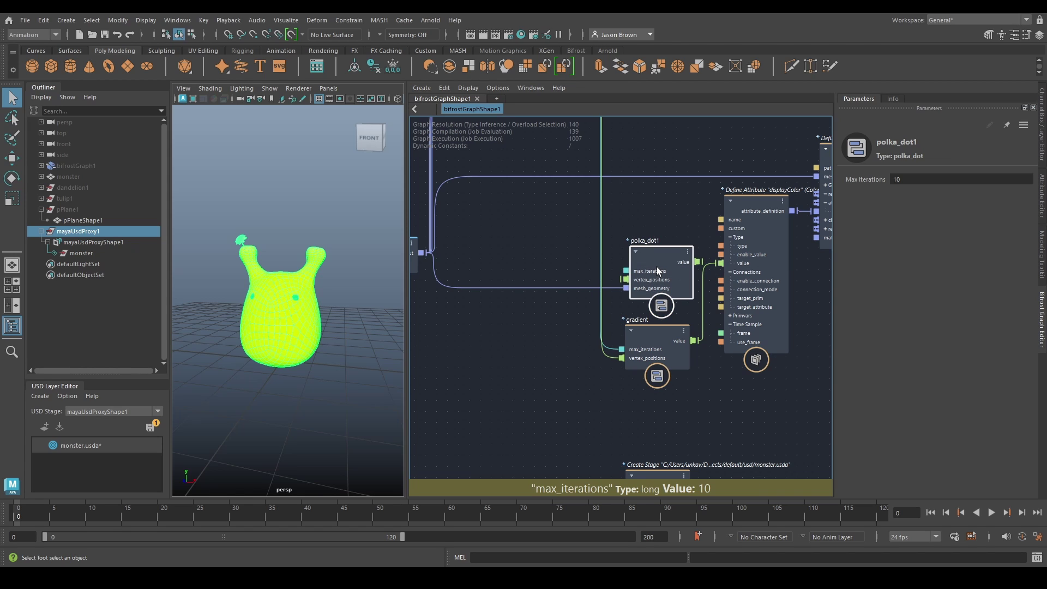
{"action": "key", "text": "Delete"}
- Set the path of the duplicated define_usd_mesh node to /gradient
{"action": "scroll", "coordinate": [685, 244], "scroll_direction": "down", "scroll_amount": 3}
{"action": "middle_click_drag", "start_coordinate": [768, 257], "coordinate": [614, 322], "text": "alt"}
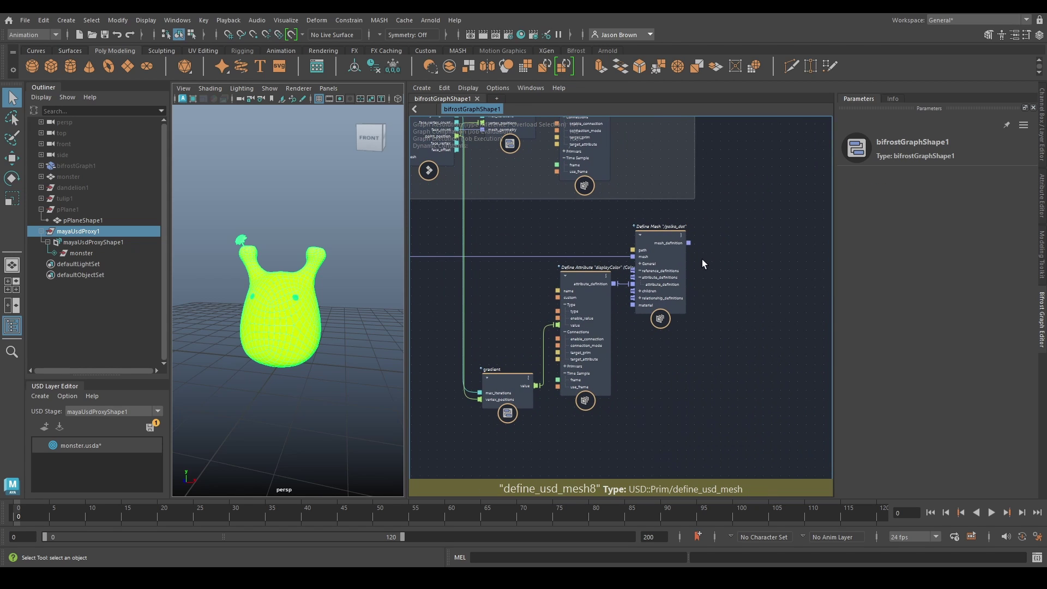
{"action": "left_click", "coordinate": [666, 232]}
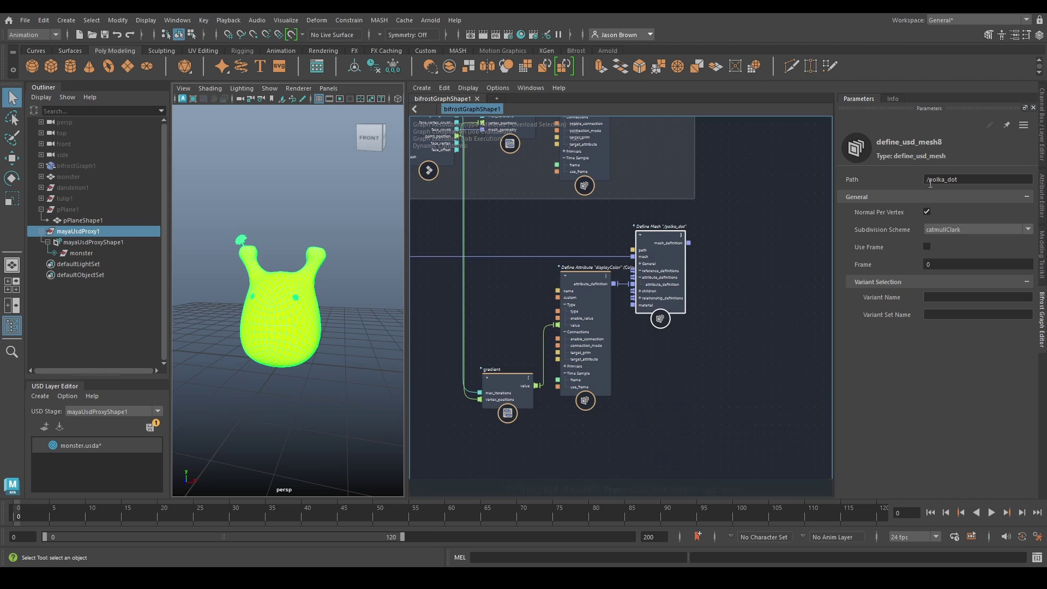
{"action": "left_click_drag", "start_coordinate": [926, 184], "coordinate": [997, 184]}
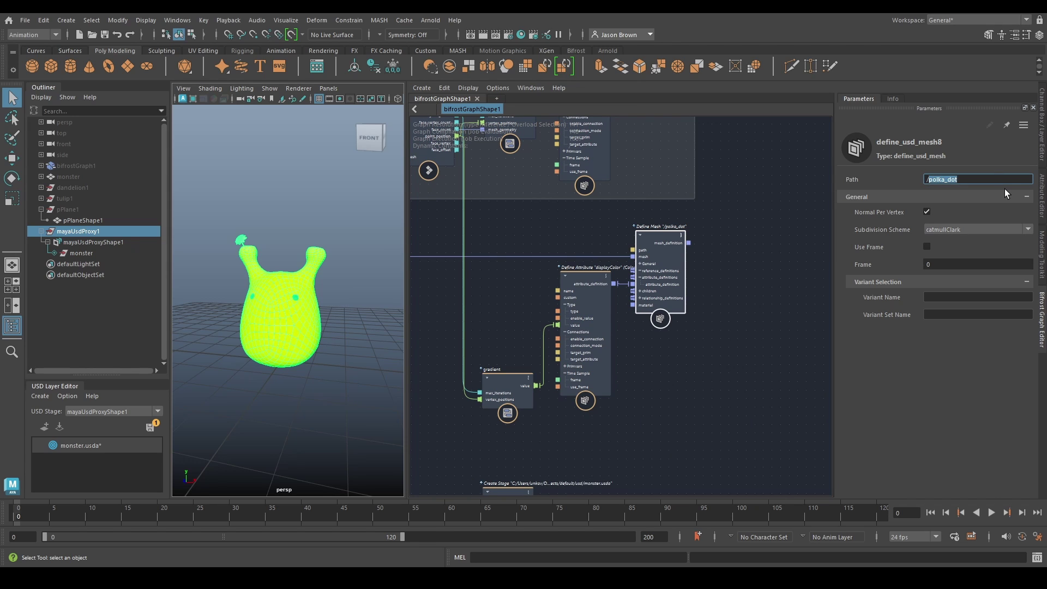
{"action": "type", "text": "/gradient"}
- Shrink the polka_dot backdrop so it encloses only the displayColor attribute and /polka_dot mesh nodes
{"action": "scroll", "coordinate": [806, 249], "scroll_direction": "down", "scroll_amount": 2}
{"action": "middle_click_drag", "start_coordinate": [709, 311], "coordinate": [713, 409], "text": "alt"}
{"action": "left_click_drag", "start_coordinate": [517, 197], "coordinate": [631, 196]}
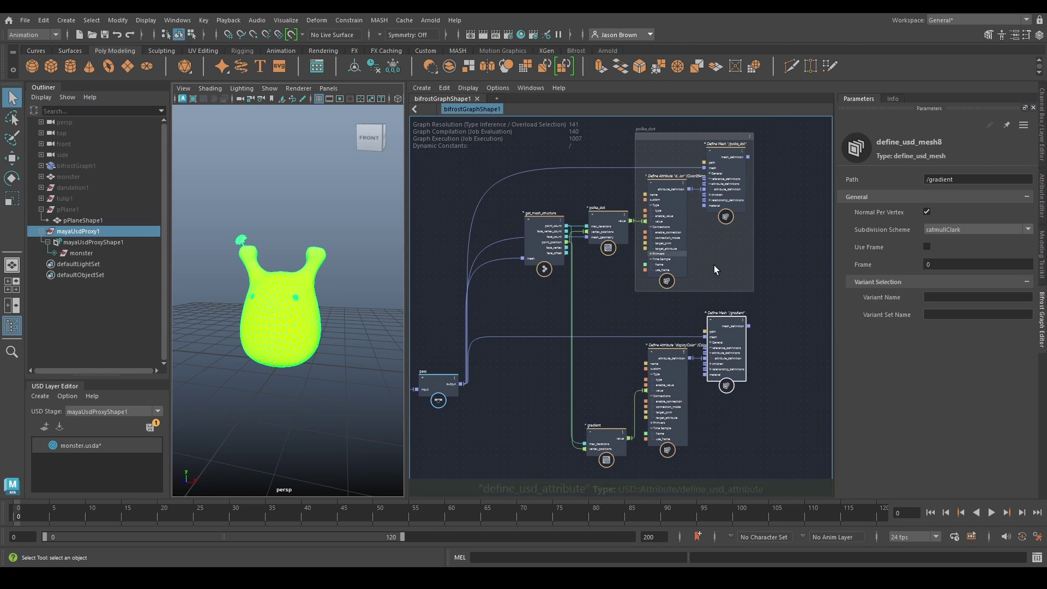
- Enclose the lower displayColor attribute and /gradient mesh nodes in a backdrop named gradient
{"action": "middle_click_drag", "start_coordinate": [748, 290], "coordinate": [693, 233]}
{"action": "left_click_drag", "start_coordinate": [734, 261], "coordinate": [616, 375]}
{"action": "right_click", "coordinate": [717, 343]}
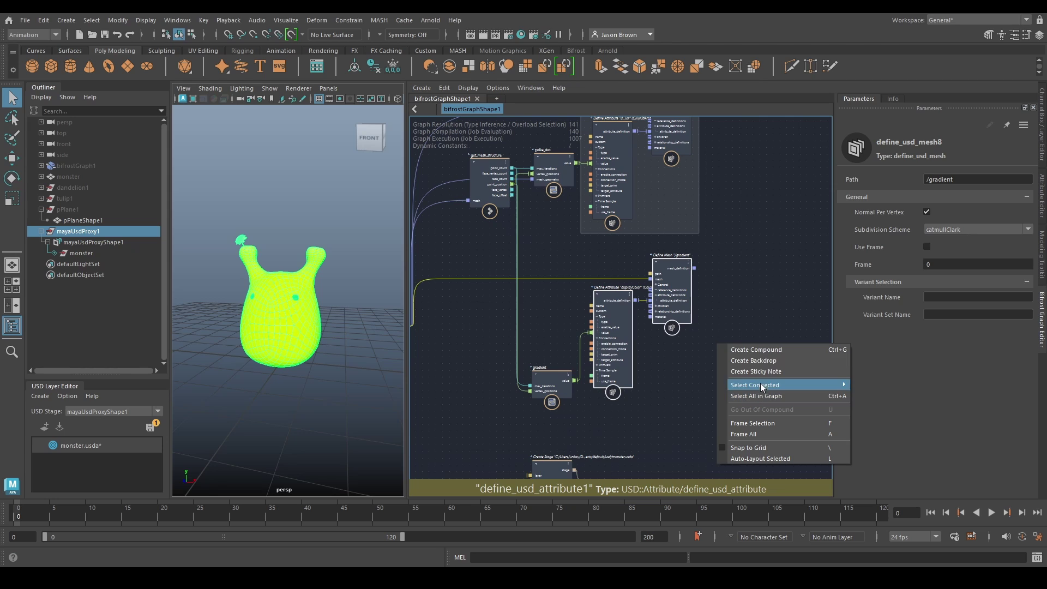
{"action": "left_click", "coordinate": [761, 360]}
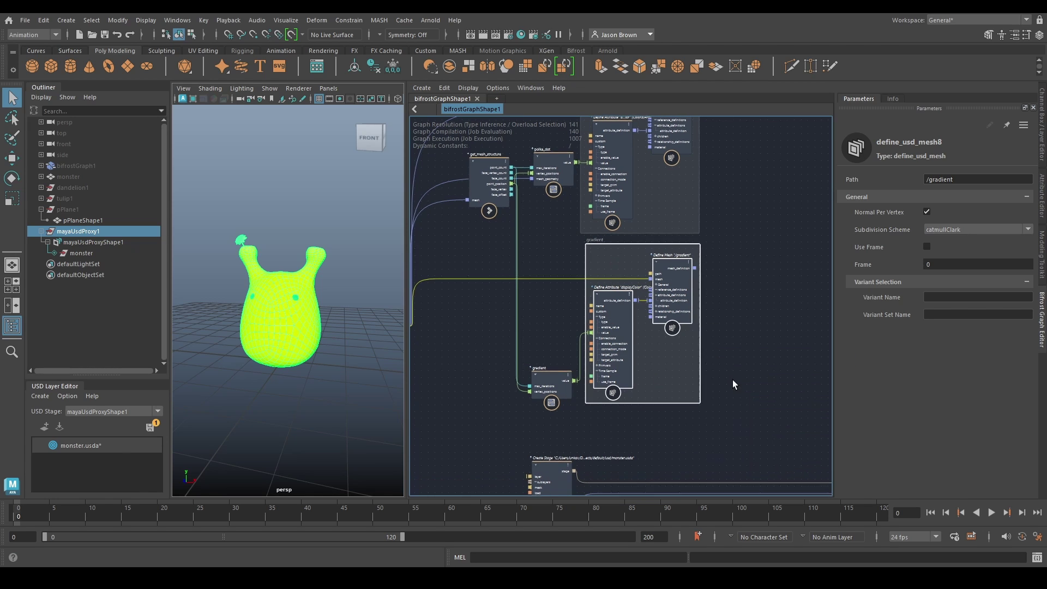
- Line up the gradient node with its displayColor attribute and move both pattern chains with their backdrops higher in the graph
{"action": "scroll", "coordinate": [731, 379], "scroll_direction": "down", "scroll_amount": 4}
{"action": "left_click_drag", "start_coordinate": [621, 395], "coordinate": [624, 343]}
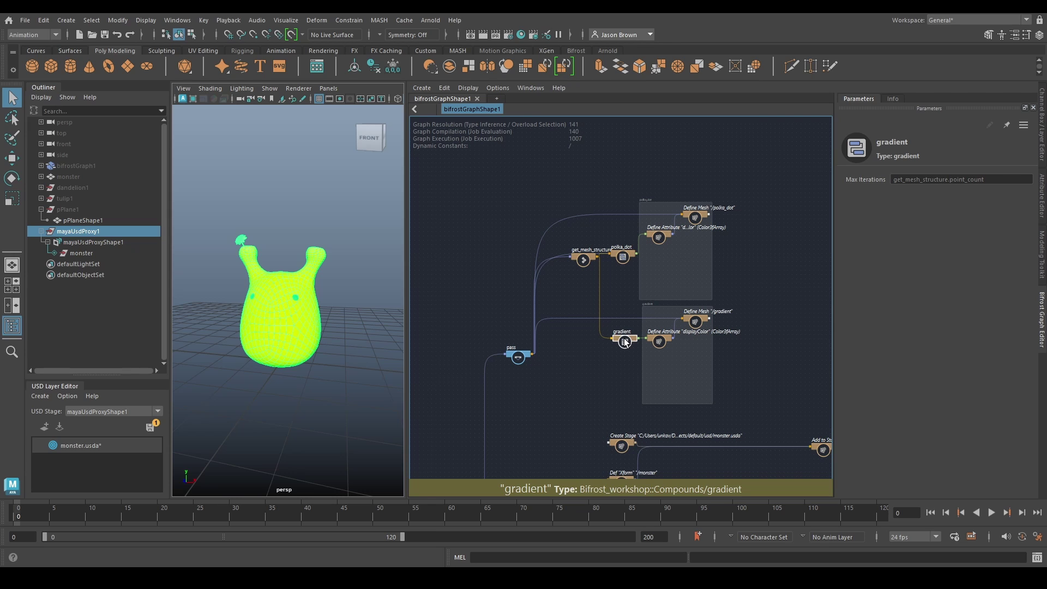
{"action": "left_click_drag", "start_coordinate": [530, 184], "coordinate": [774, 423]}
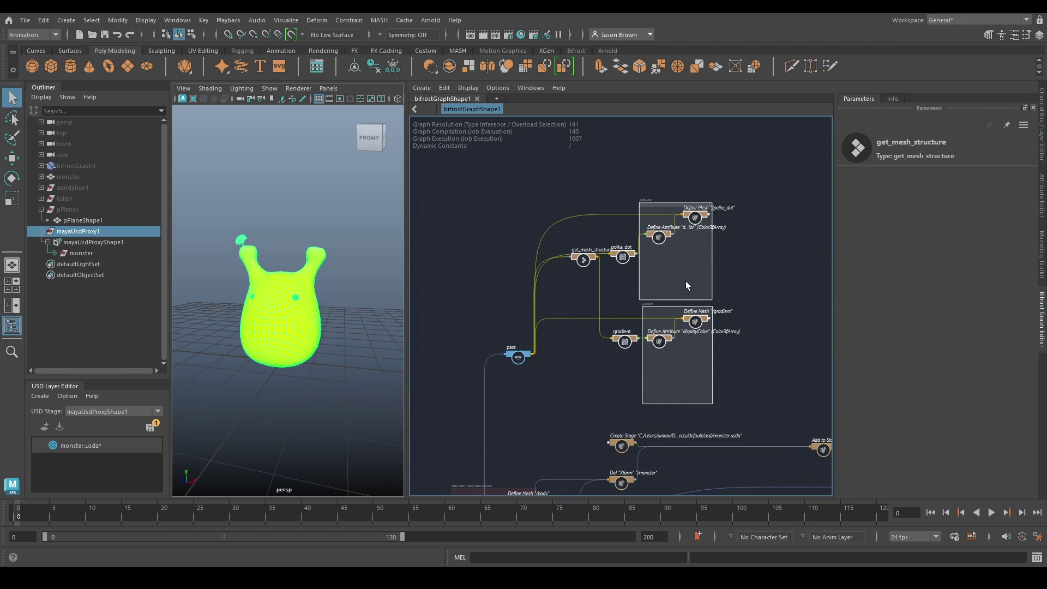
{"action": "left_click_drag", "start_coordinate": [686, 209], "coordinate": [685, 209]}
{"action": "left_click_drag", "start_coordinate": [531, 179], "coordinate": [802, 422]}
{"action": "left_click_drag", "start_coordinate": [670, 205], "coordinate": [668, 129]}
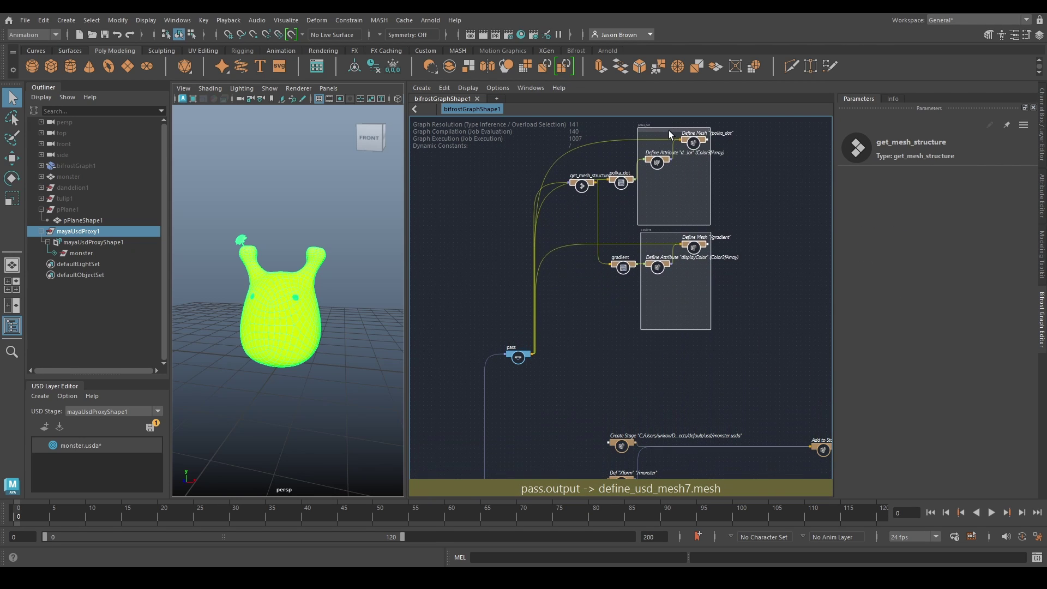
{"action": "left_click", "coordinate": [738, 221]}
- Add a noise node below the gradient backdrop
{"action": "scroll", "coordinate": [718, 239], "scroll_direction": "up", "scroll_amount": 1}
{"action": "scroll", "coordinate": [730, 273], "scroll_direction": "up", "scroll_amount": 5}
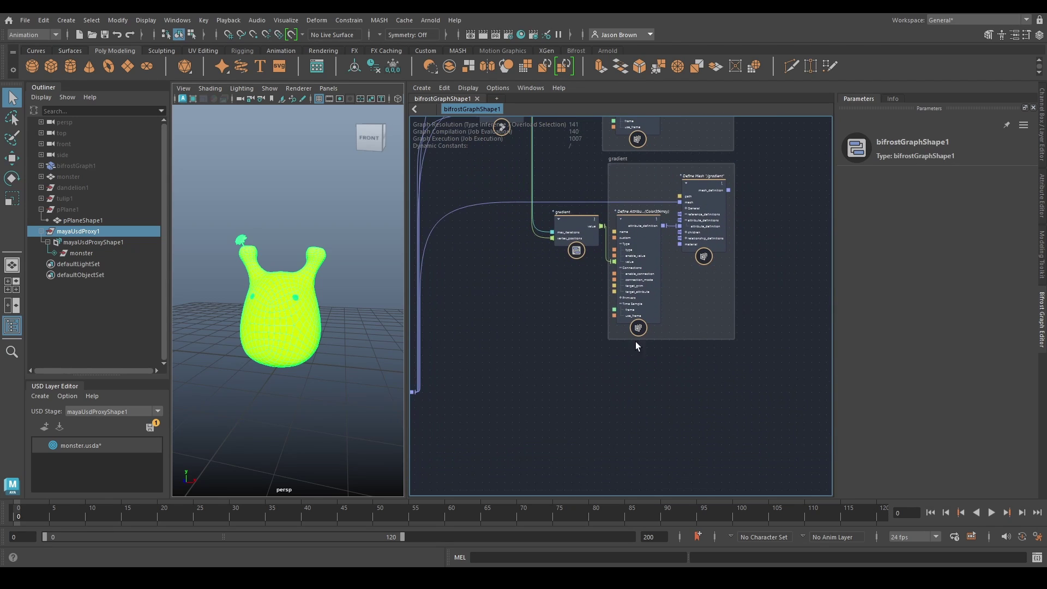
{"action": "key", "text": "Tab"}
{"action": "type", "text": "noise"}
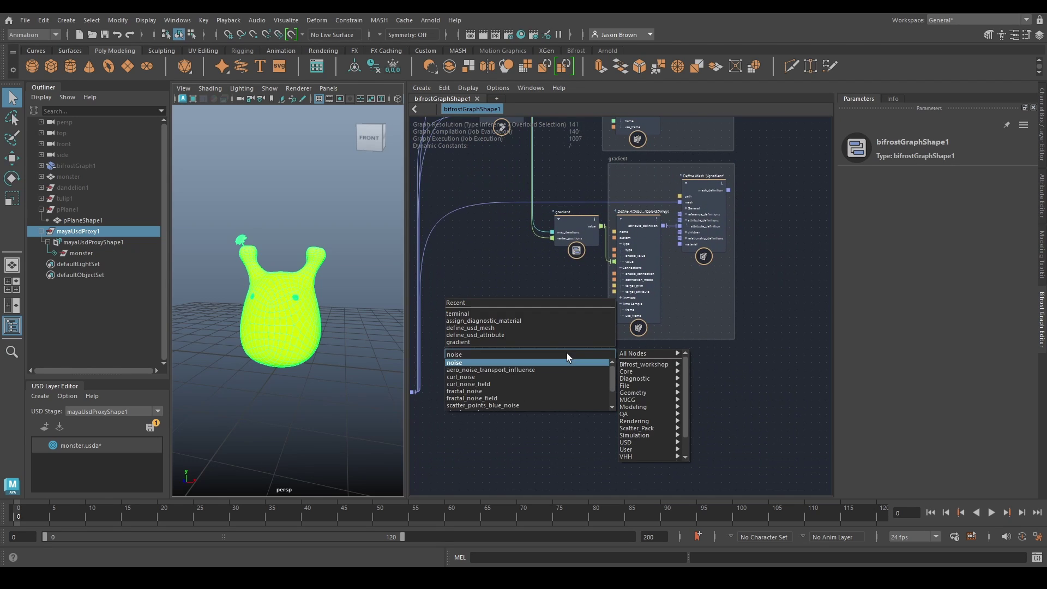
{"action": "key", "text": "Return"}
{"action": "middle_click_drag", "start_coordinate": [562, 361], "coordinate": [562, 382]}
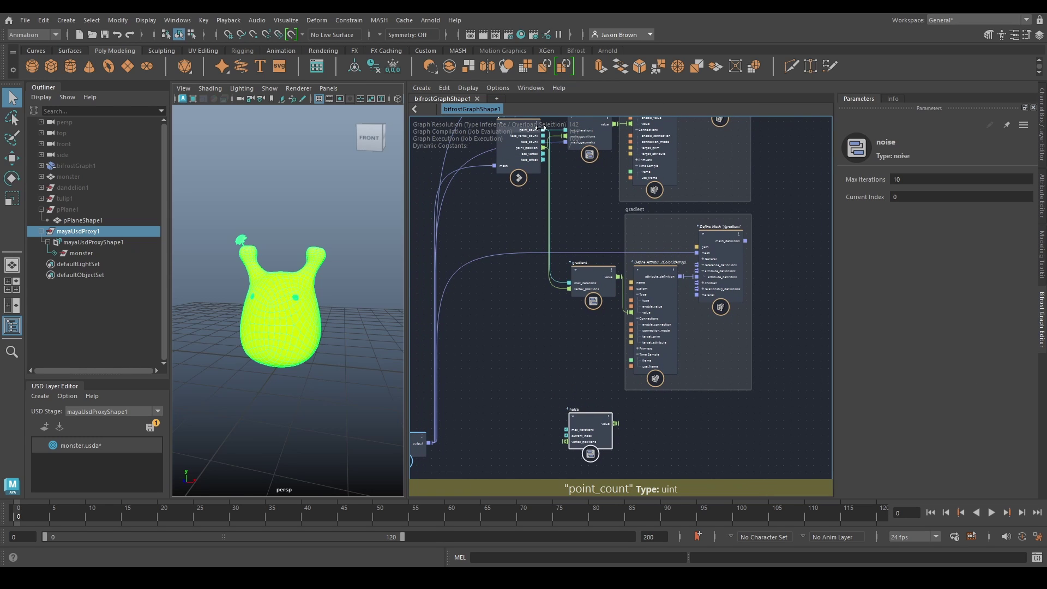
- Connect get_mesh_structure's point_count to noise's max_iterations and its point_position to noise's vertex_positions
{"action": "left_click_drag", "start_coordinate": [543, 131], "coordinate": [506, 390]}
{"action": "left_click_drag", "start_coordinate": [554, 430], "coordinate": [566, 430]}
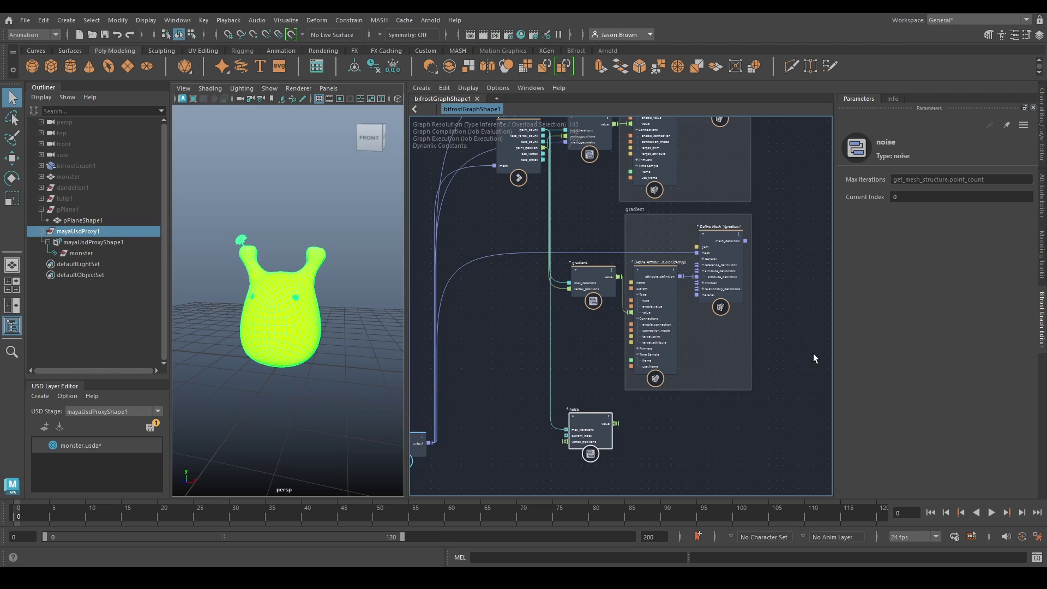
{"action": "left_click_drag", "start_coordinate": [543, 148], "coordinate": [568, 441]}
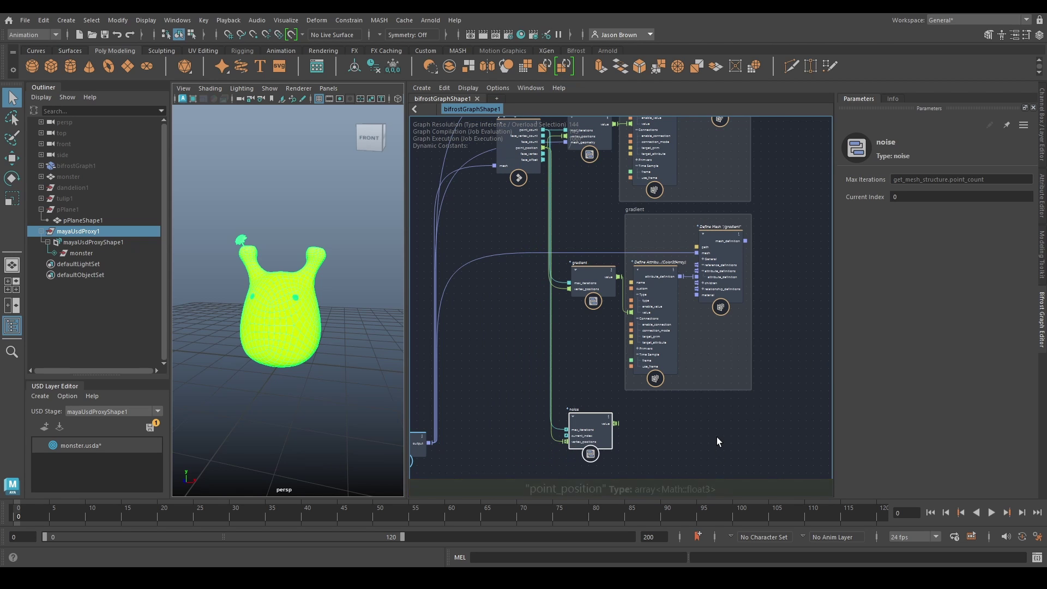
- Duplicate the polka_dot, displayColor attribute and /polka_dot mesh nodes with their input connections and place the copies near noise
{"action": "middle_click_drag", "start_coordinate": [641, 459], "coordinate": [558, 309], "text": "alt"}
{"action": "left_click_drag", "start_coordinate": [499, 291], "coordinate": [497, 316]}
{"action": "middle_click_drag", "start_coordinate": [661, 212], "coordinate": [630, 349], "text": "alt"}
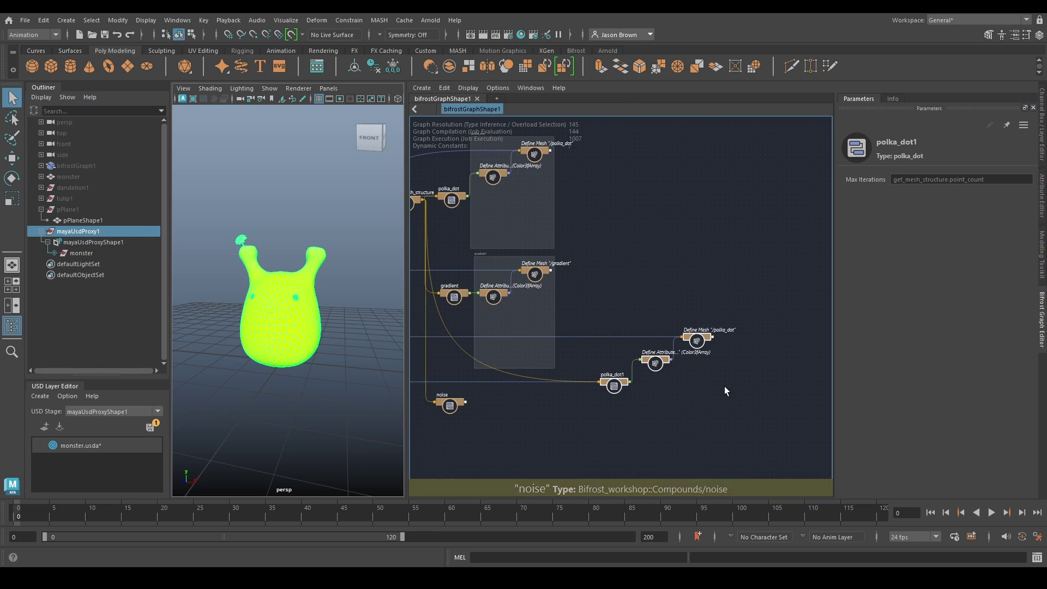
{"action": "middle_click_drag", "start_coordinate": [724, 386], "coordinate": [770, 368]}
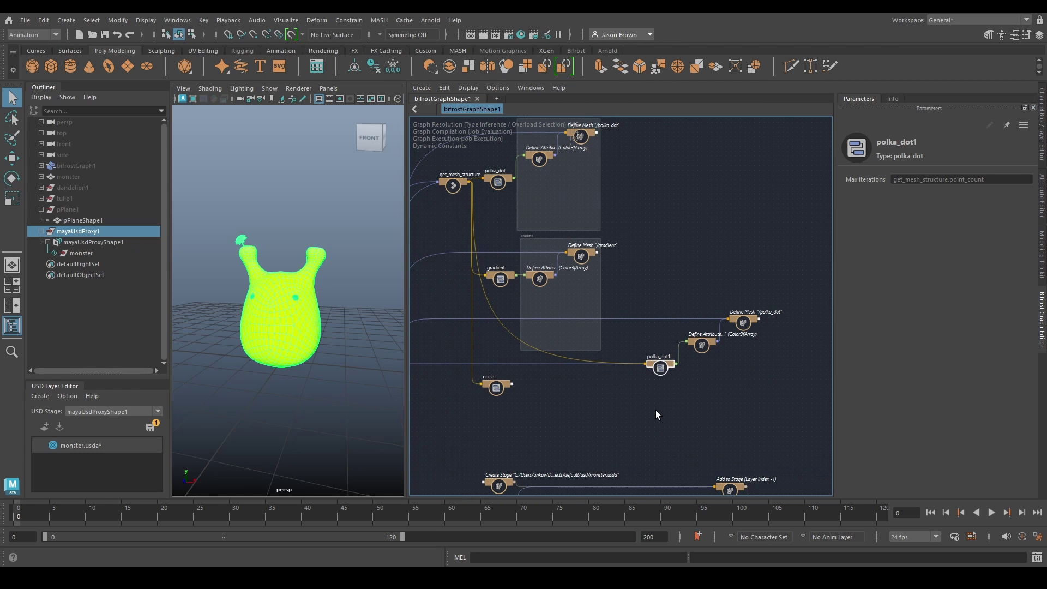
- Delete the copied polka_dot1 node, cut the leftover wire into the attribute, and move the copied attribute and mesh nodes beside noise
{"action": "key", "text": "ctrl+z"}
{"action": "left_click_drag", "start_coordinate": [661, 329], "coordinate": [765, 354], "text": "ctrl+alt+shift"}
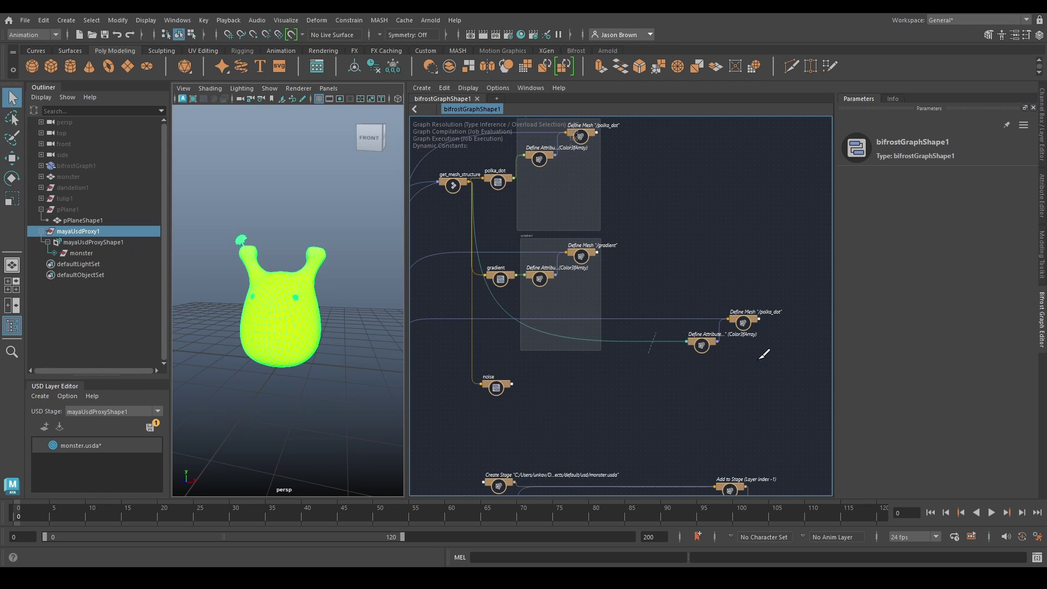
{"action": "mouse_move", "coordinate": [790, 286]}
{"action": "left_mouse_down"}
{"action": "mouse_move", "coordinate": [676, 372]}
{"action": "mouse_move", "coordinate": [786, 279]}
{"action": "left_mouse_up"}
{"action": "left_click", "coordinate": [669, 361]}
{"action": "left_click_drag", "start_coordinate": [704, 344], "coordinate": [537, 396]}
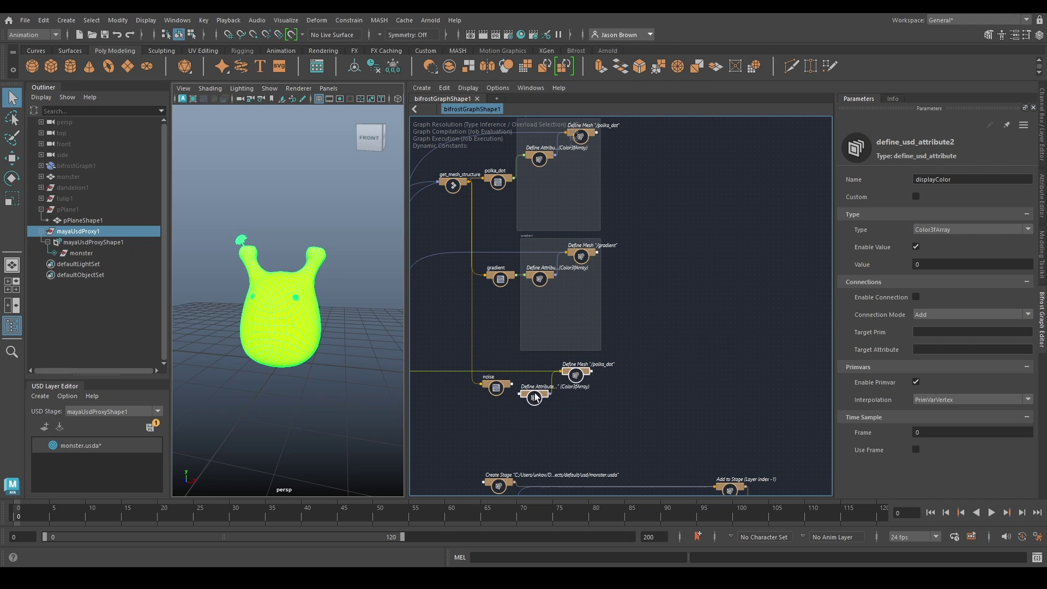
- Reposition the noise node beside the copied displayColor attribute and connect its value output to the attribute's value
{"action": "scroll", "coordinate": [610, 404], "scroll_direction": "up", "scroll_amount": 5}
{"action": "middle_click_drag", "start_coordinate": [553, 421], "coordinate": [665, 377], "text": "alt"}
{"action": "left_click_drag", "start_coordinate": [500, 369], "coordinate": [500, 431]}
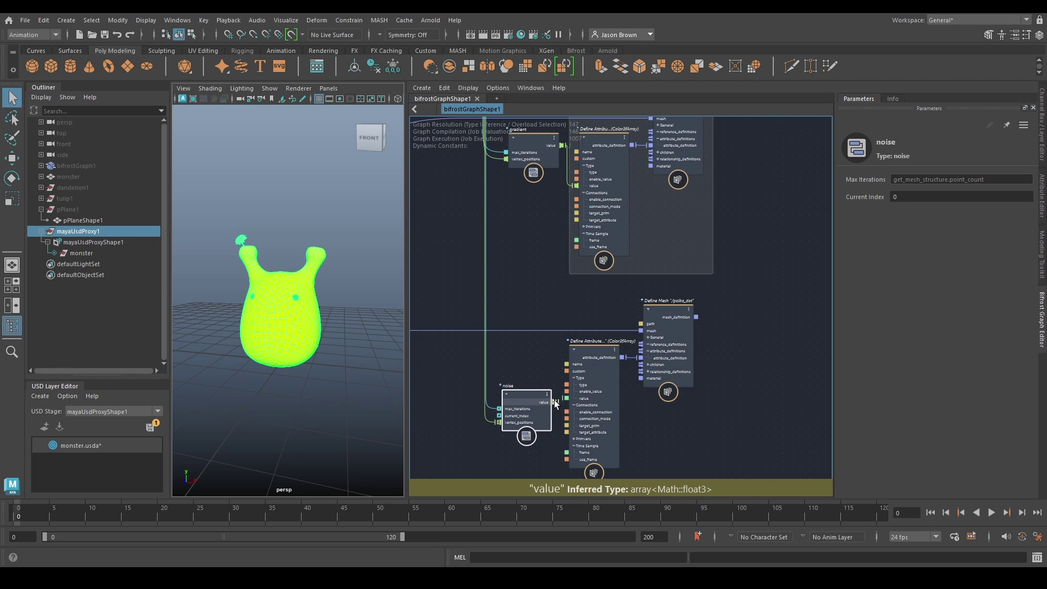
- Set the path of the copied define_usd_mesh node beside noise to /noise
{"action": "middle_click_drag", "start_coordinate": [723, 382], "coordinate": [640, 449]}
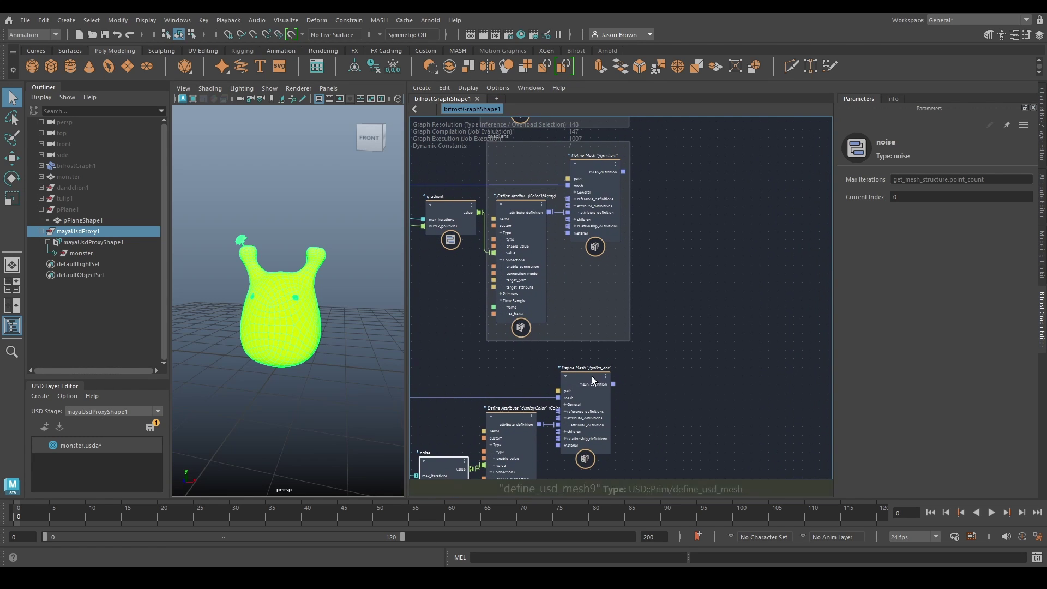
{"action": "left_click", "coordinate": [591, 376]}
{"action": "triple_click", "coordinate": [930, 177]}
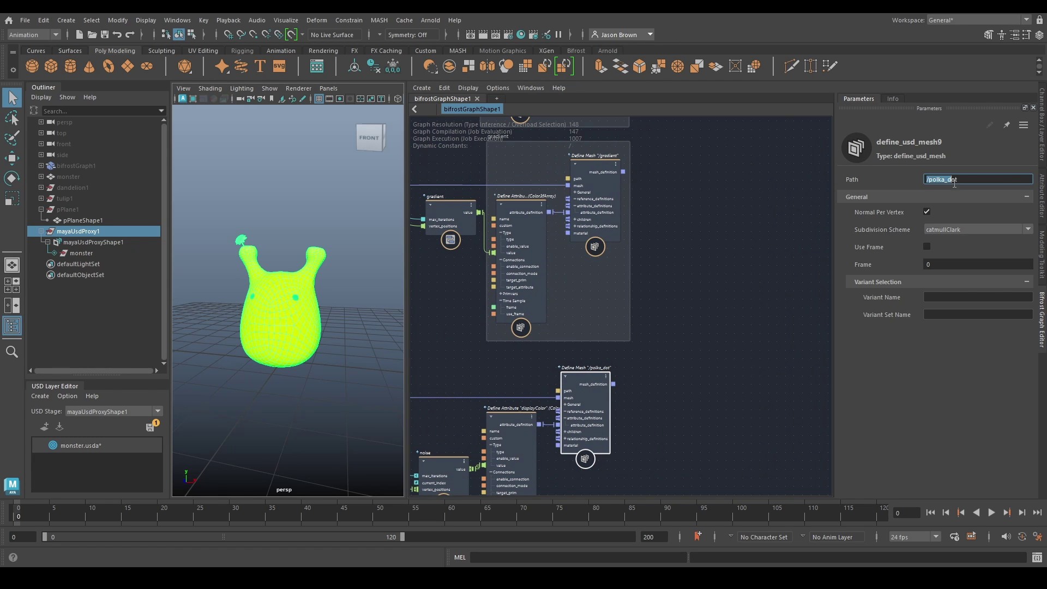
{"action": "type", "text": "/noise"}
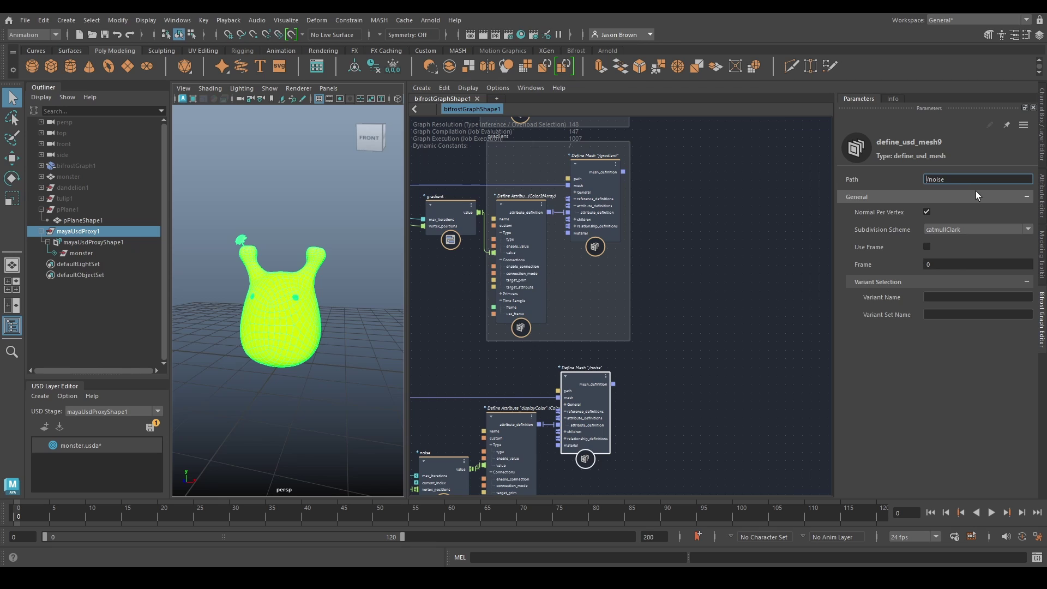
- Enclose the displayColor attribute and /noise mesh nodes in a backdrop named noise and align it under the gradient backdrop
{"action": "left_click_drag", "start_coordinate": [509, 408], "coordinate": [522, 408]}
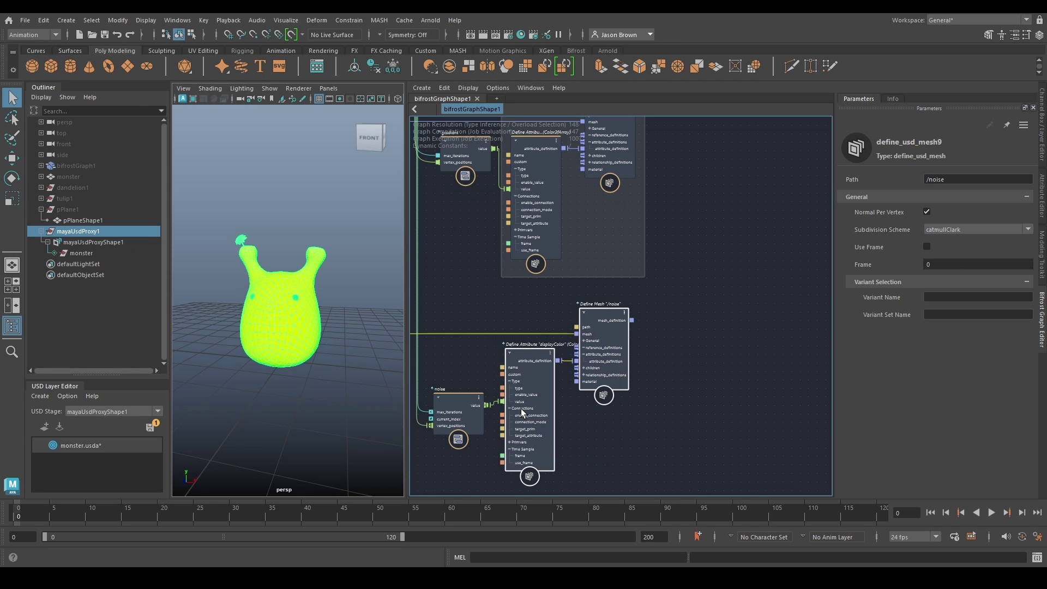
{"action": "right_click", "coordinate": [682, 378]}
{"action": "left_click", "coordinate": [715, 397]}
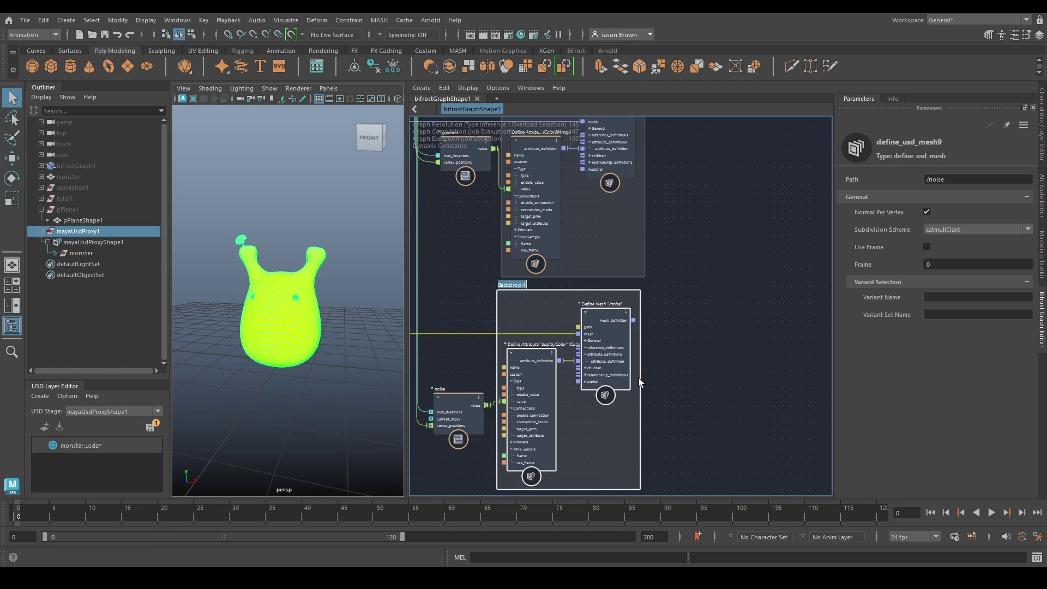
{"action": "type", "text": "noise"}
{"action": "key", "text": "Return"}
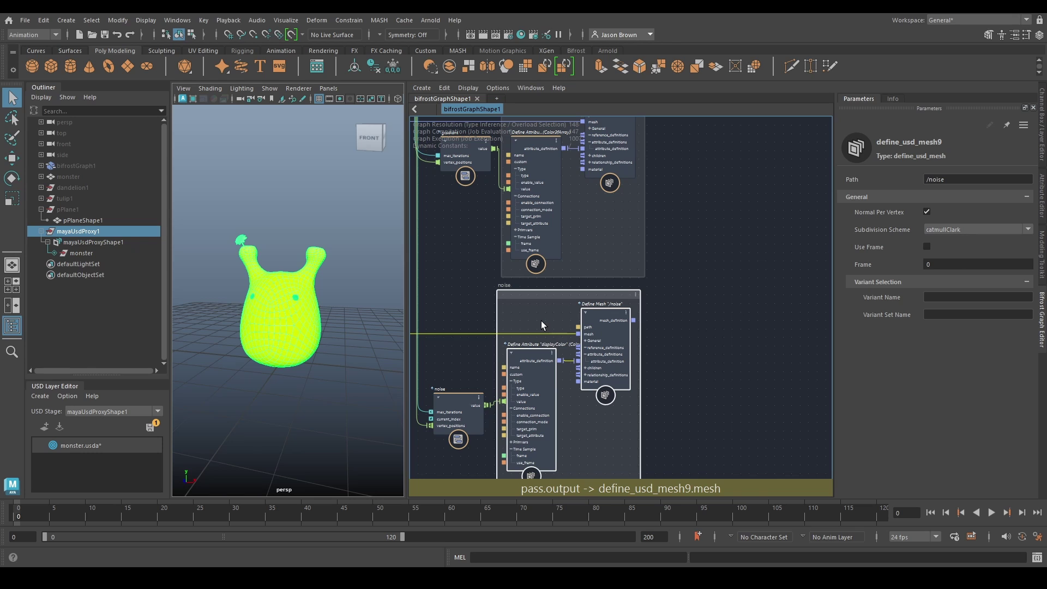
{"action": "left_click_drag", "start_coordinate": [547, 290], "coordinate": [557, 297]}
- Add a define_usd_variant_set node above the polka_dot backdrop with variant set name colorPatterns and selection noise
{"action": "scroll", "coordinate": [689, 376], "scroll_direction": "down", "scroll_amount": 1}
{"action": "scroll", "coordinate": [688, 376], "scroll_direction": "down", "scroll_amount": 2}
{"action": "mouse_move", "coordinate": [706, 301]}
{"action": "middle_mouse_down", "text": "alt"}
{"action": "mouse_move", "coordinate": [643, 391]}
{"action": "mouse_move", "coordinate": [639, 372]}
{"action": "middle_mouse_up", "text": "alt"}
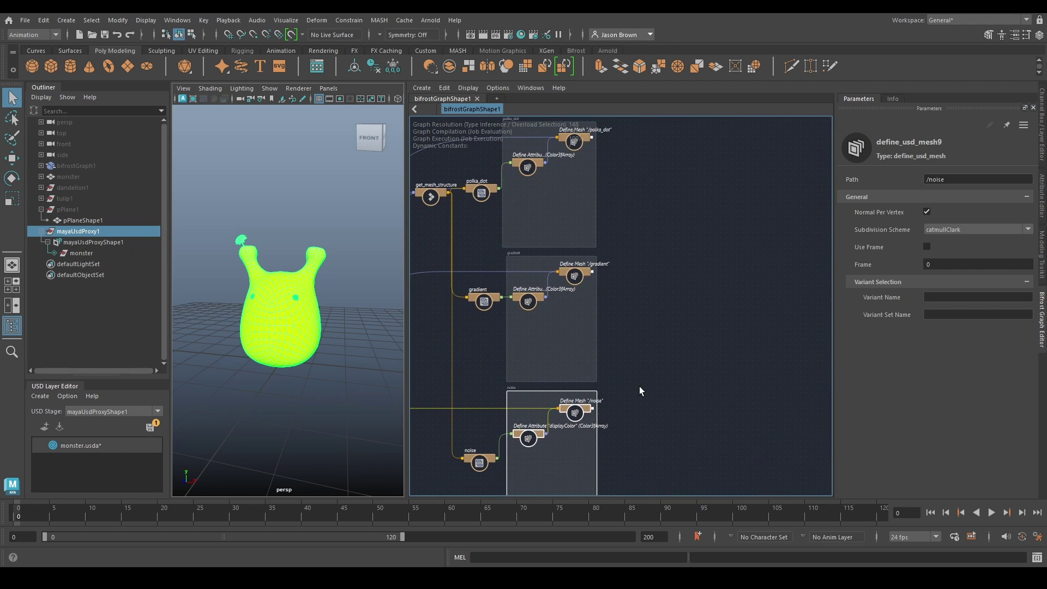
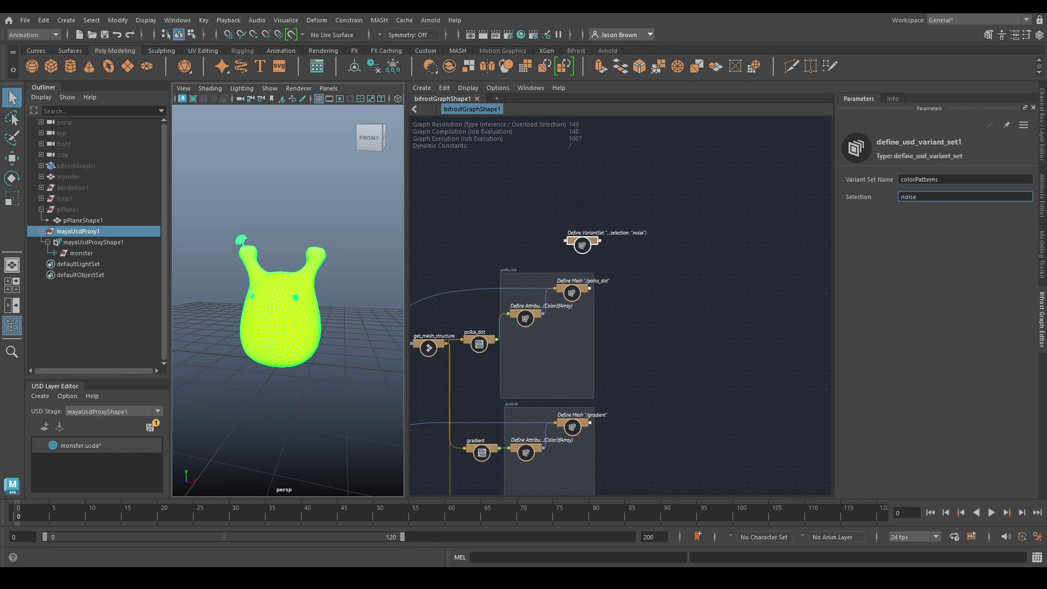
{"action": "key", "text": "Return"}
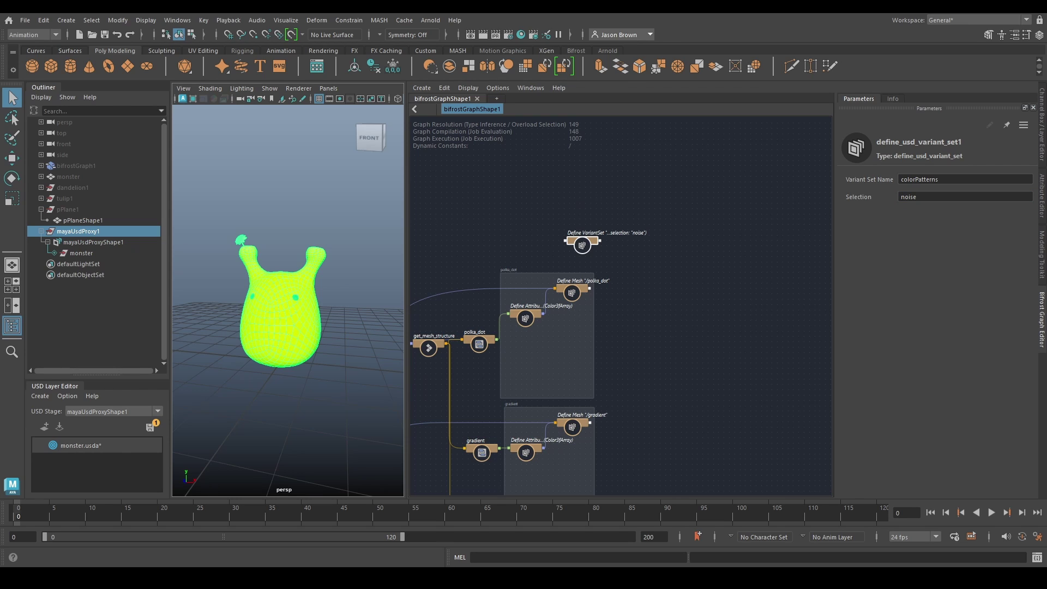
- Add a define_usd_prim node beside the polka_dot backdrop and set its path to /body
{"action": "middle_click_drag", "start_coordinate": [679, 349], "coordinate": [620, 289]}
{"action": "key", "text": "Tab"}
{"action": "type", "text": "define_"}
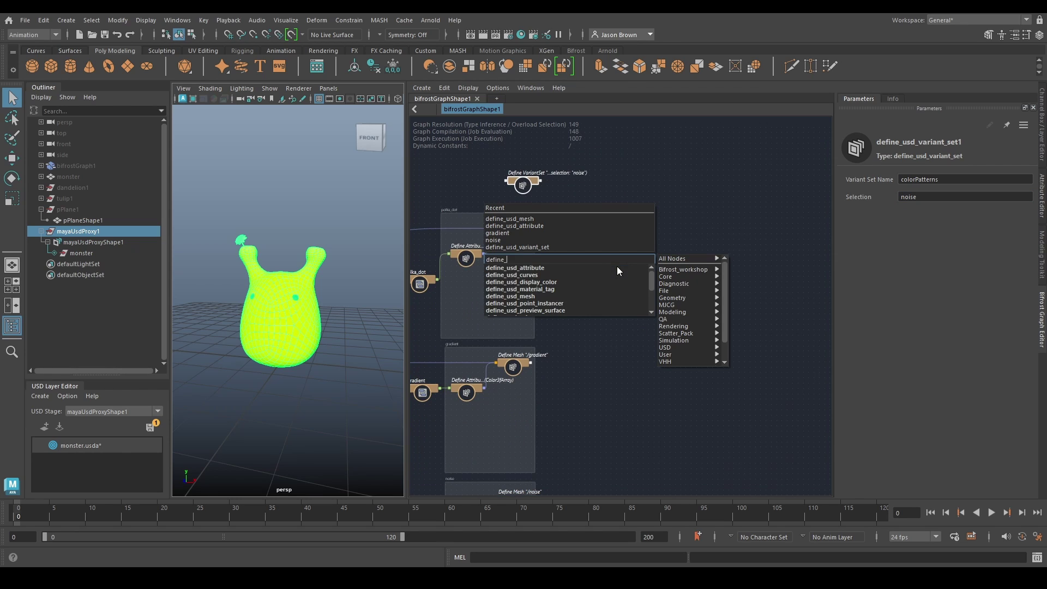
{"action": "type", "text": "usd_p"}
{"action": "key", "text": "Down"}
{"action": "key", "text": "Down"}
{"action": "key", "text": "Down"}
{"action": "key", "text": "Return"}
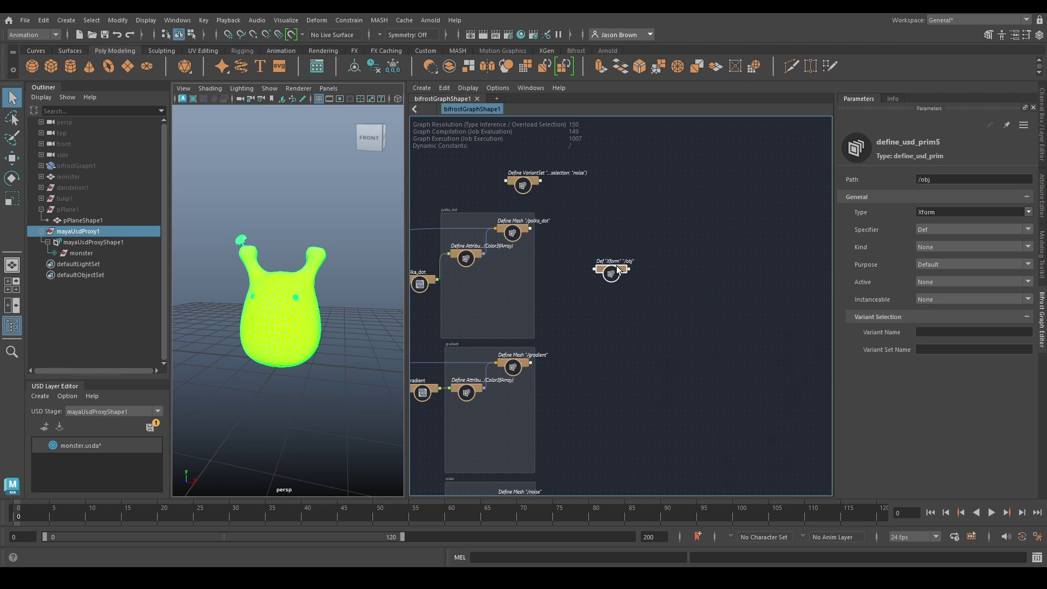
{"action": "left_click", "coordinate": [943, 179]}
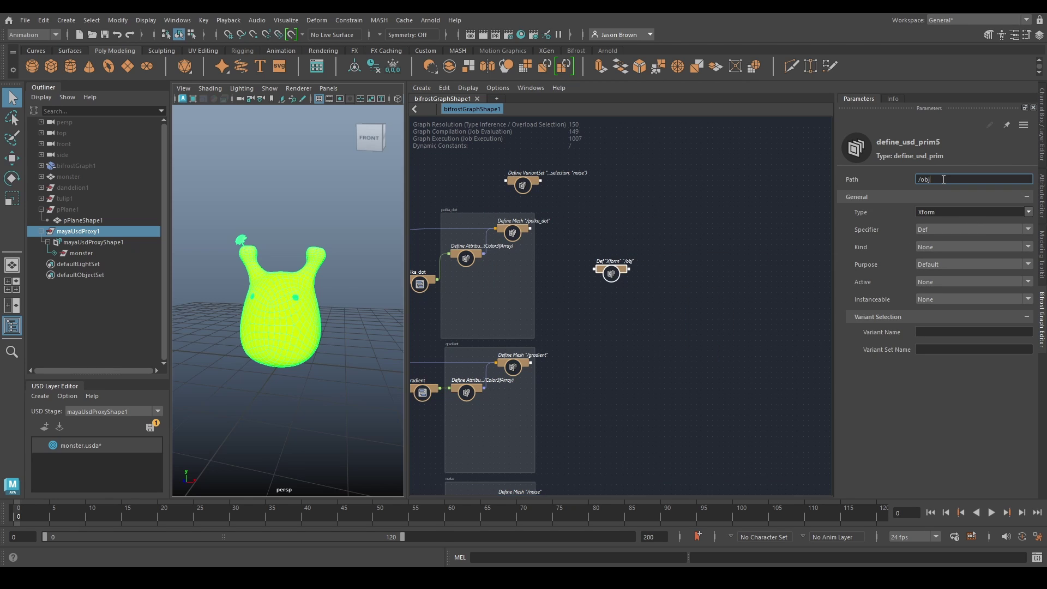
{"action": "type", "text": "body"}
{"action": "key", "text": "Return"}
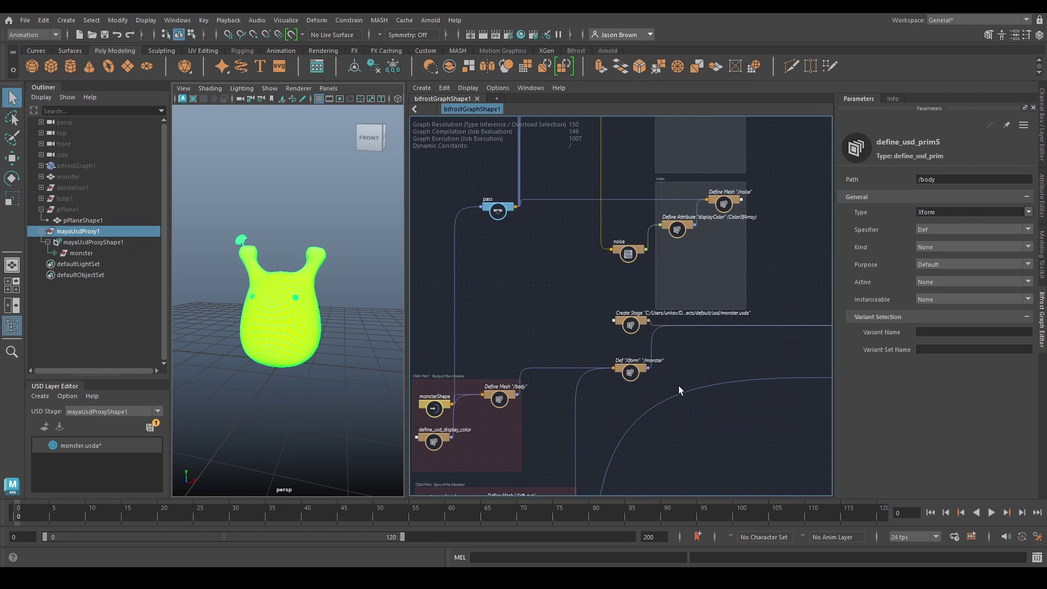
- Check the path on the body's original define_usd_mesh node and reposition the new /body prim node beside the polka_dot backdrop
{"action": "middle_click_drag", "start_coordinate": [588, 407], "coordinate": [601, 384], "text": "alt"}
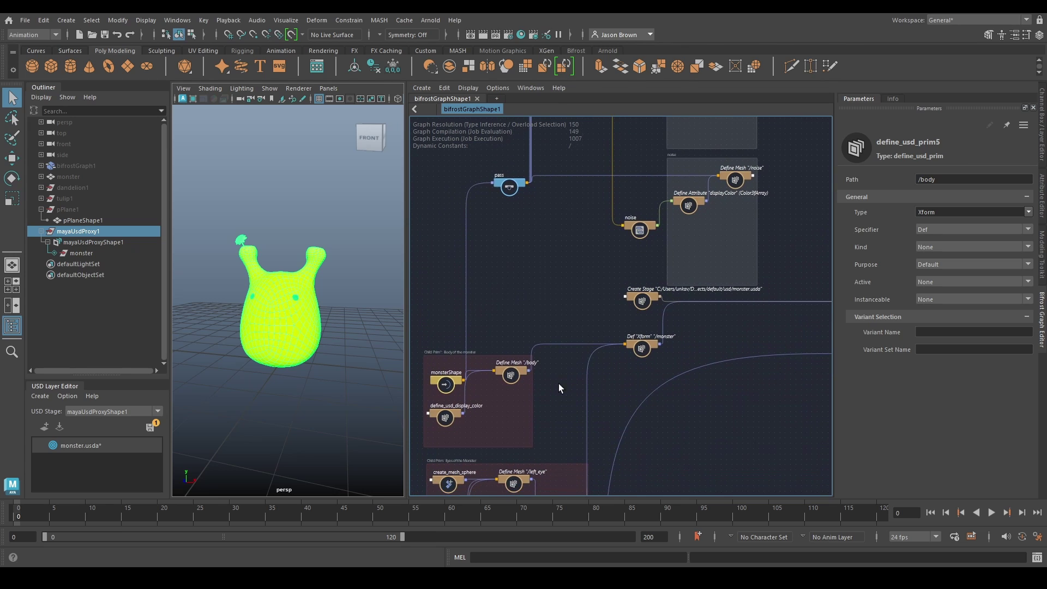
{"action": "left_click", "coordinate": [511, 374]}
{"action": "middle_click_drag", "start_coordinate": [718, 321], "coordinate": [595, 486], "text": "alt"}
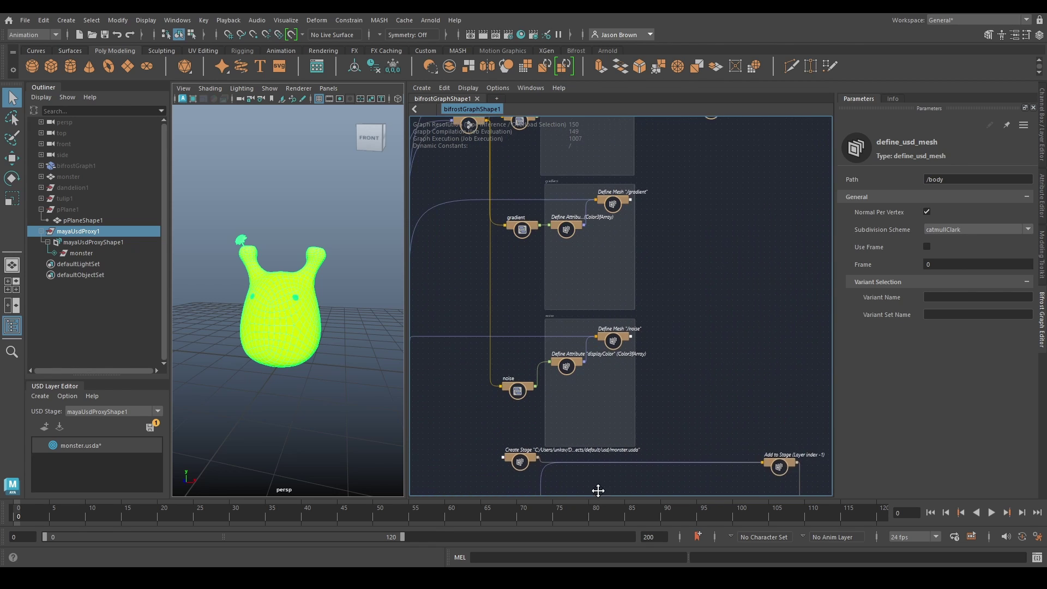
{"action": "middle_click_drag", "start_coordinate": [719, 235], "coordinate": [655, 400], "text": "alt"}
{"action": "left_click_drag", "start_coordinate": [649, 281], "coordinate": [629, 284]}
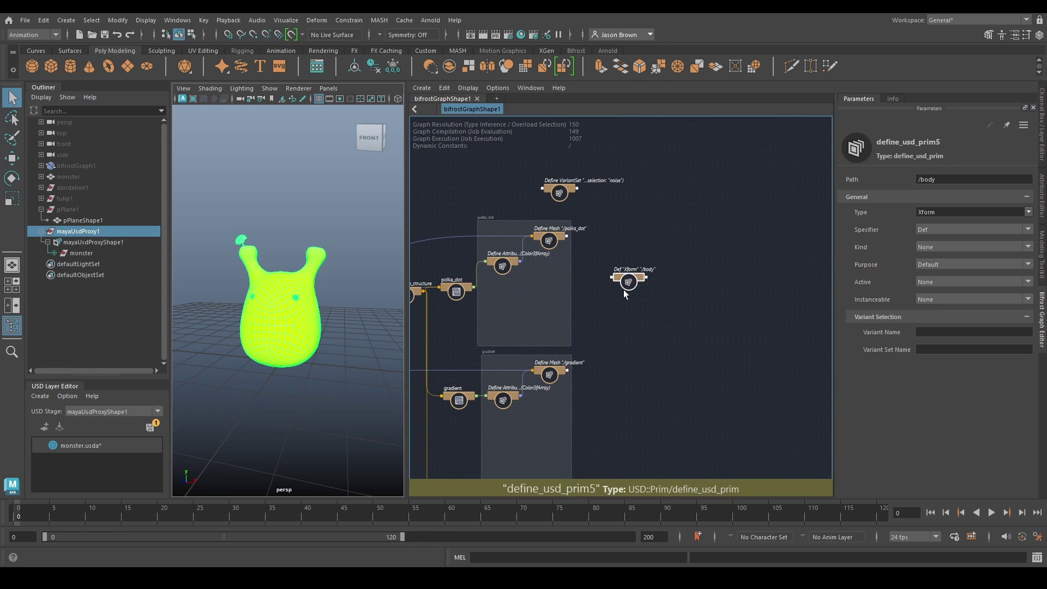
- Connect the variant set definition to the /body prim's variant_set_definitions and the polka_dot, gradient and noise mesh definitions to its children
{"action": "scroll", "coordinate": [609, 207], "scroll_direction": "up", "scroll_amount": 3}
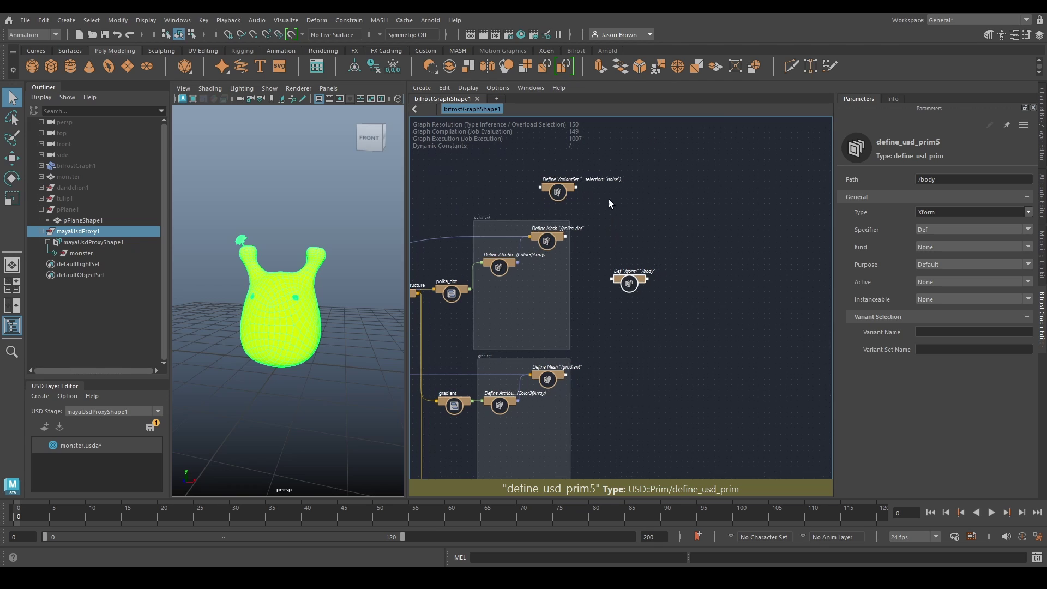
{"action": "left_click_drag", "start_coordinate": [561, 179], "coordinate": [612, 319]}
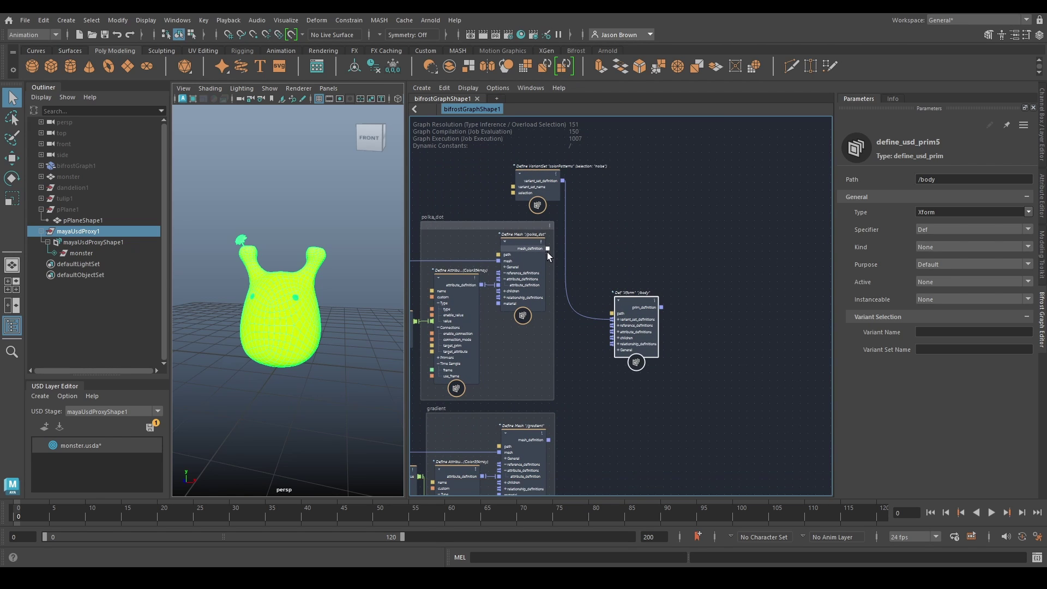
{"action": "left_click_drag", "start_coordinate": [547, 249], "coordinate": [612, 336]}
{"action": "middle_click_drag", "start_coordinate": [625, 423], "coordinate": [657, 259]}
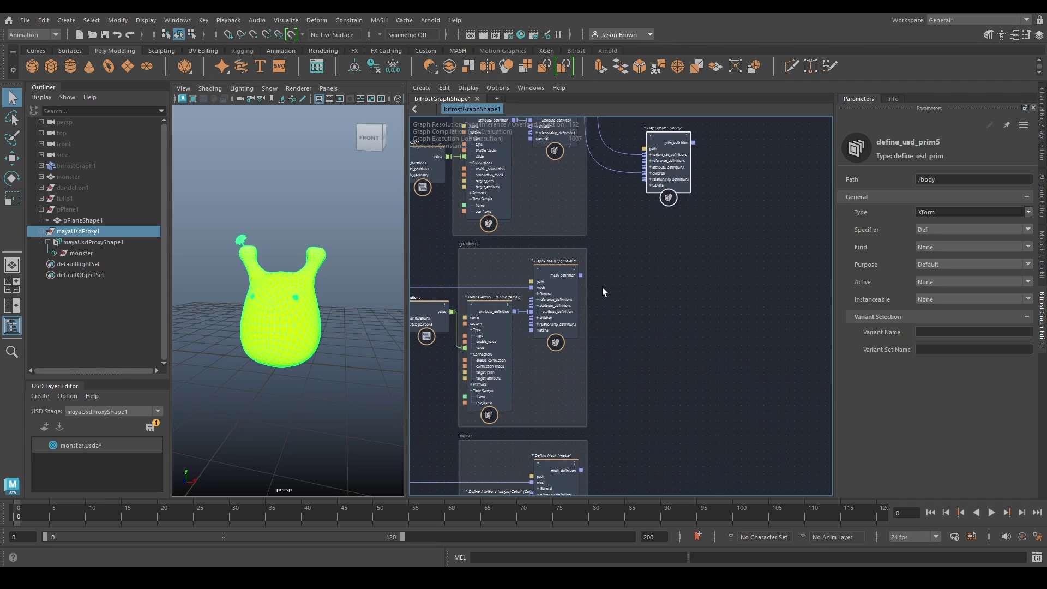
{"action": "left_click_drag", "start_coordinate": [581, 275], "coordinate": [647, 172]}
{"action": "middle_click_drag", "start_coordinate": [656, 359], "coordinate": [662, 254]}
{"action": "left_click_drag", "start_coordinate": [586, 366], "coordinate": [637, 267]}
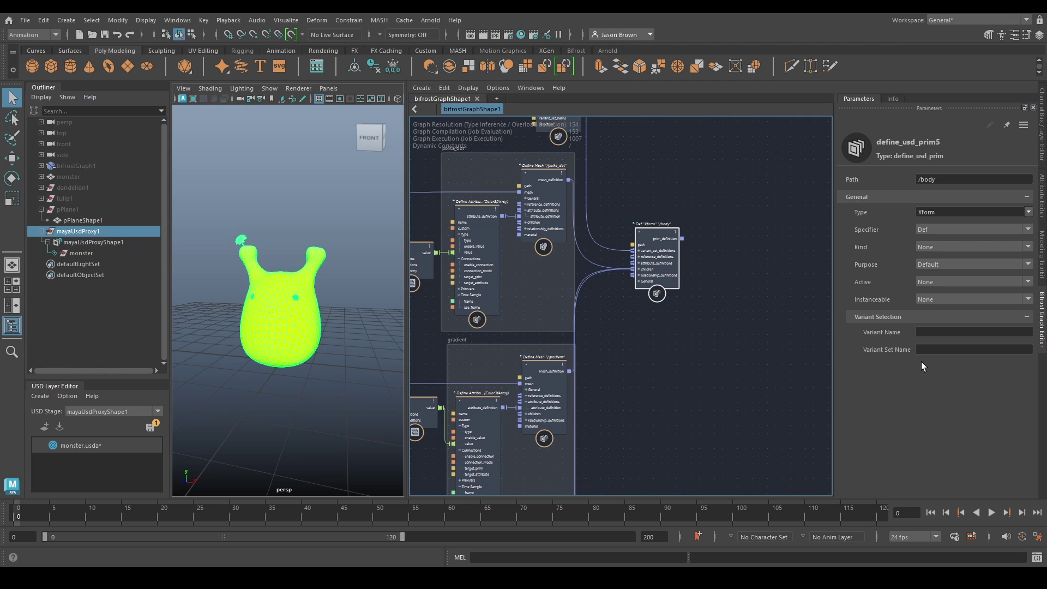
- Create a string value node holding colorPatterns that feeds the variant_set_name of the define_usd_variant_set node
{"action": "middle_click_drag", "start_coordinate": [720, 371], "coordinate": [764, 456]}
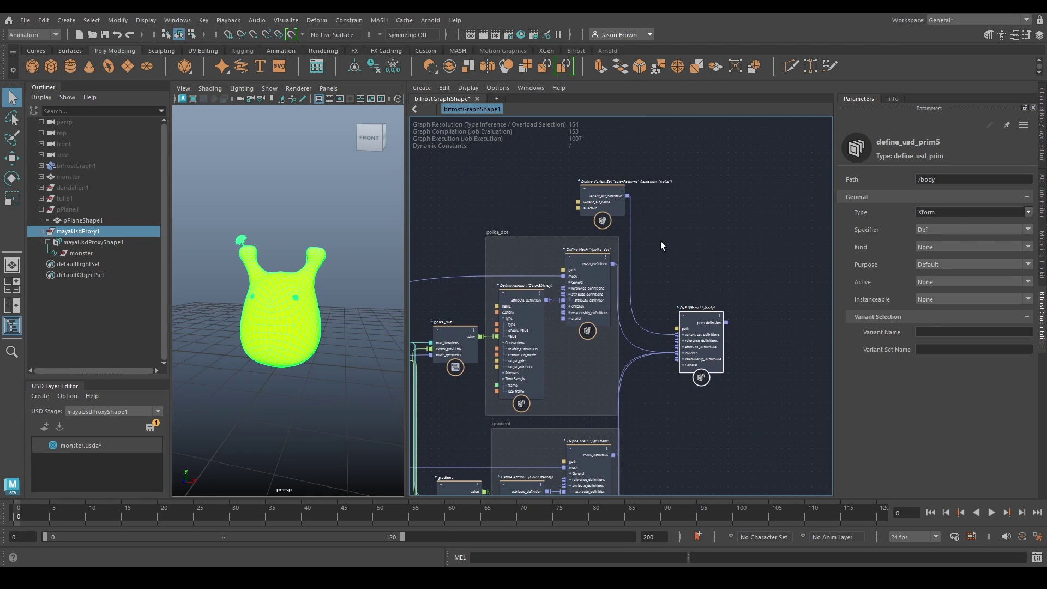
{"action": "left_click", "coordinate": [594, 199]}
{"action": "left_click_drag", "start_coordinate": [594, 198], "coordinate": [587, 188]}
{"action": "scroll", "coordinate": [636, 219], "scroll_direction": "up", "scroll_amount": 2}
{"action": "middle_click_drag", "start_coordinate": [579, 280], "coordinate": [632, 261]}
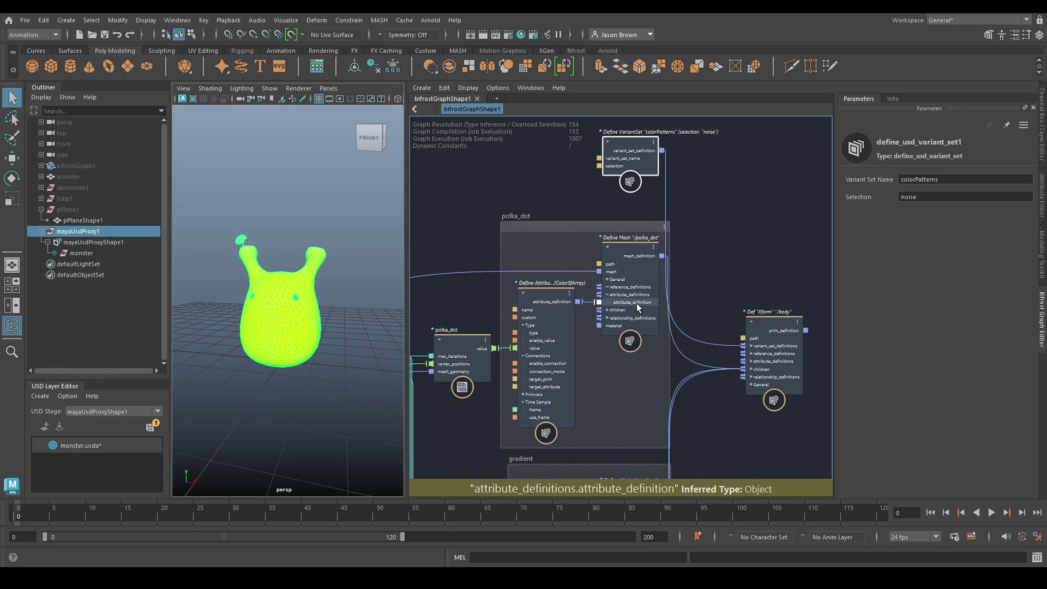
{"action": "left_click", "coordinate": [640, 240]}
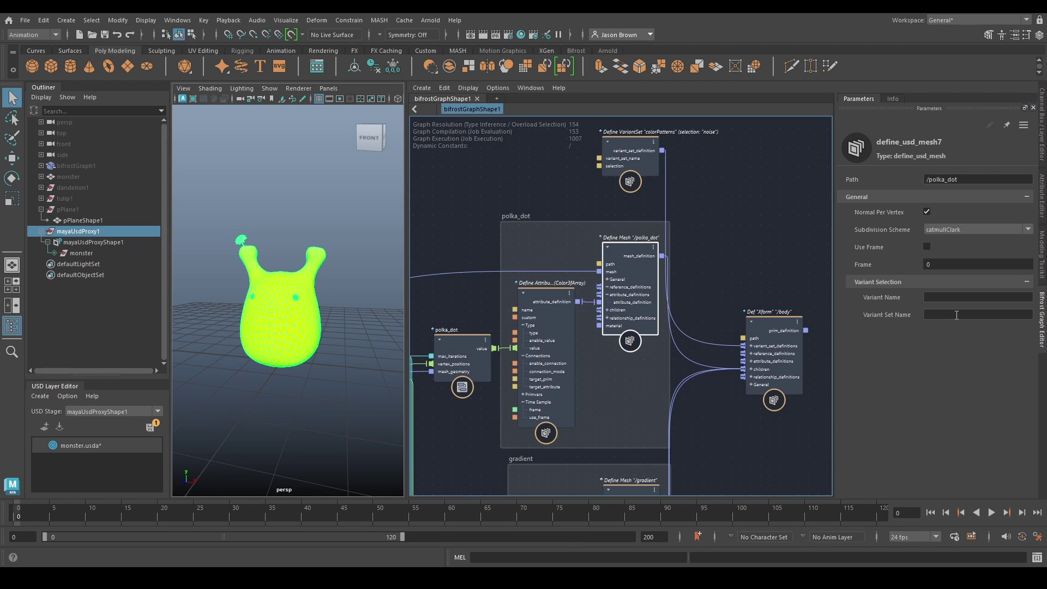
{"action": "right_click", "coordinate": [598, 159]}
{"action": "left_click", "coordinate": [649, 179]}
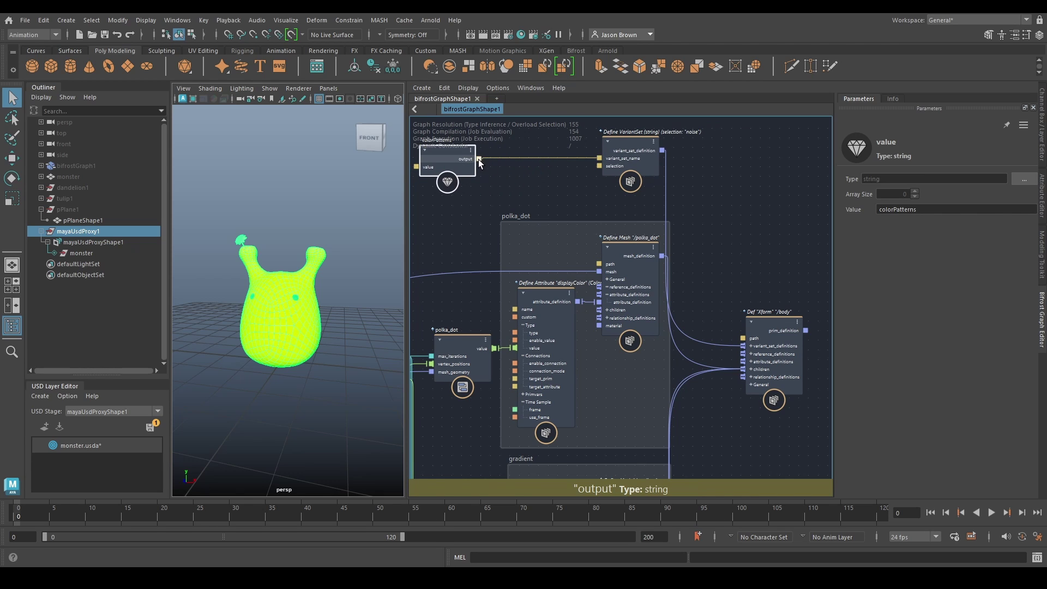
- Connect the colorPatterns value output to variant_set_name on the polka_dot, gradient and noise define_usd_mesh nodes
{"action": "left_click_drag", "start_coordinate": [492, 202], "coordinate": [613, 326]}
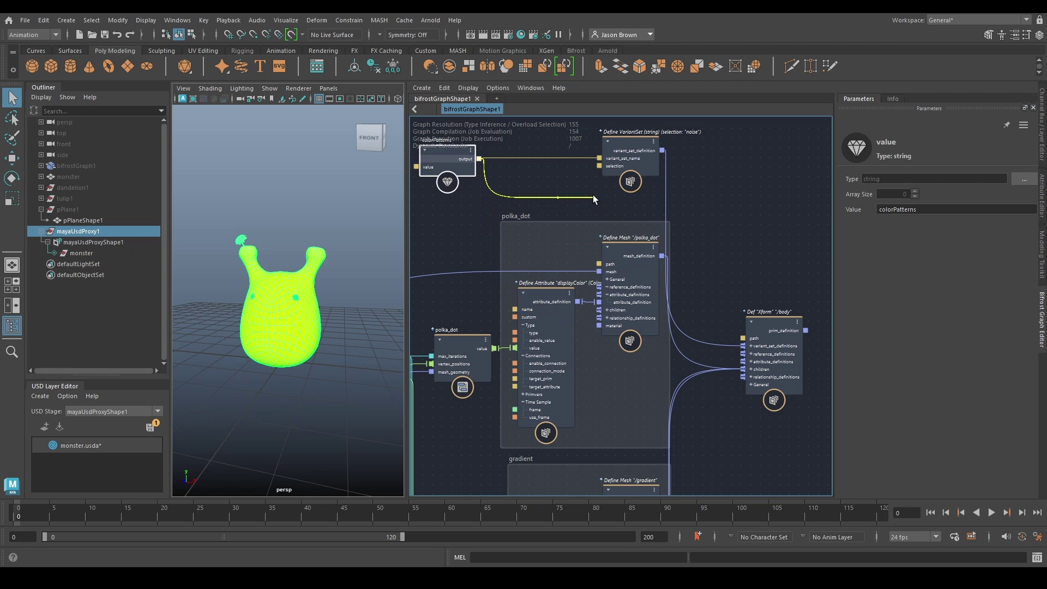
{"action": "left_click", "coordinate": [653, 256]}
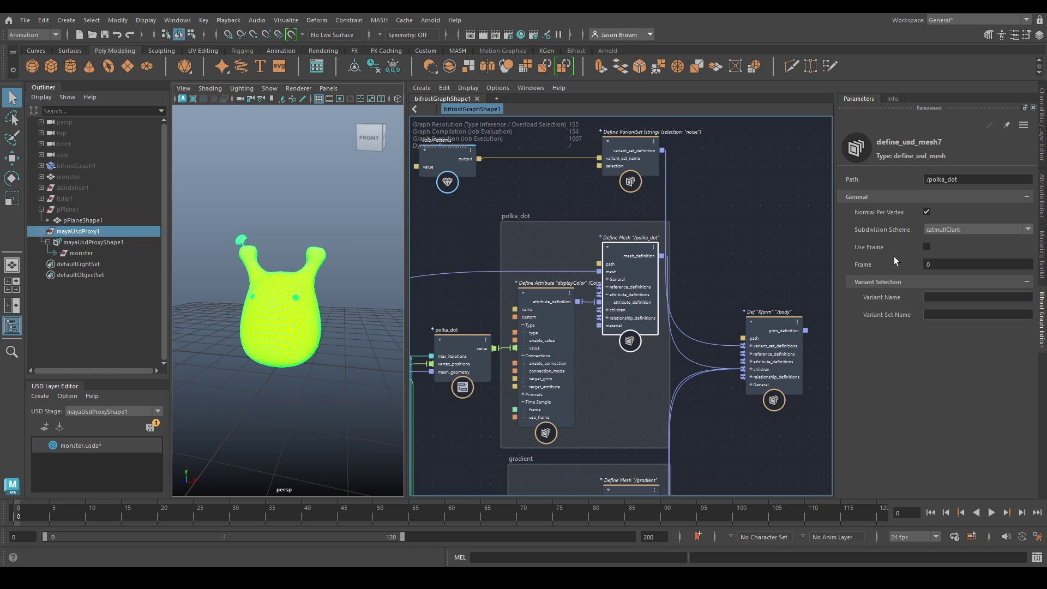
{"action": "left_click_drag", "start_coordinate": [478, 159], "coordinate": [609, 330]}
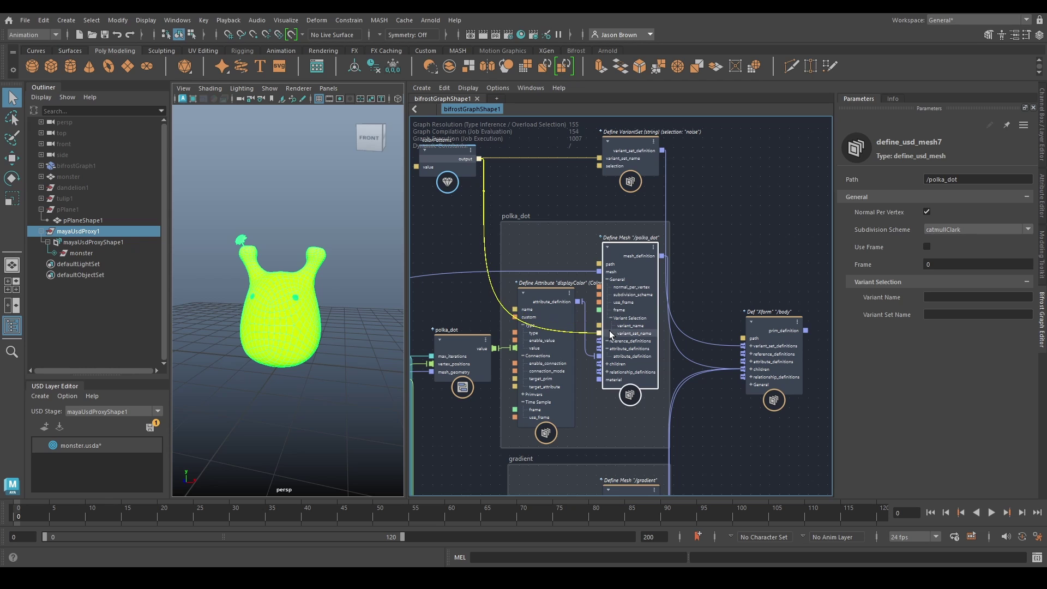
{"action": "left_click_drag", "start_coordinate": [480, 160], "coordinate": [623, 307]}
{"action": "middle_click_drag", "start_coordinate": [690, 285], "coordinate": [763, 561], "text": "alt"}
{"action": "left_click_drag", "start_coordinate": [559, 173], "coordinate": [623, 351]}
- Set the variant name of the /polka_dot mesh node to polka_dot
{"action": "key", "text": "f"}
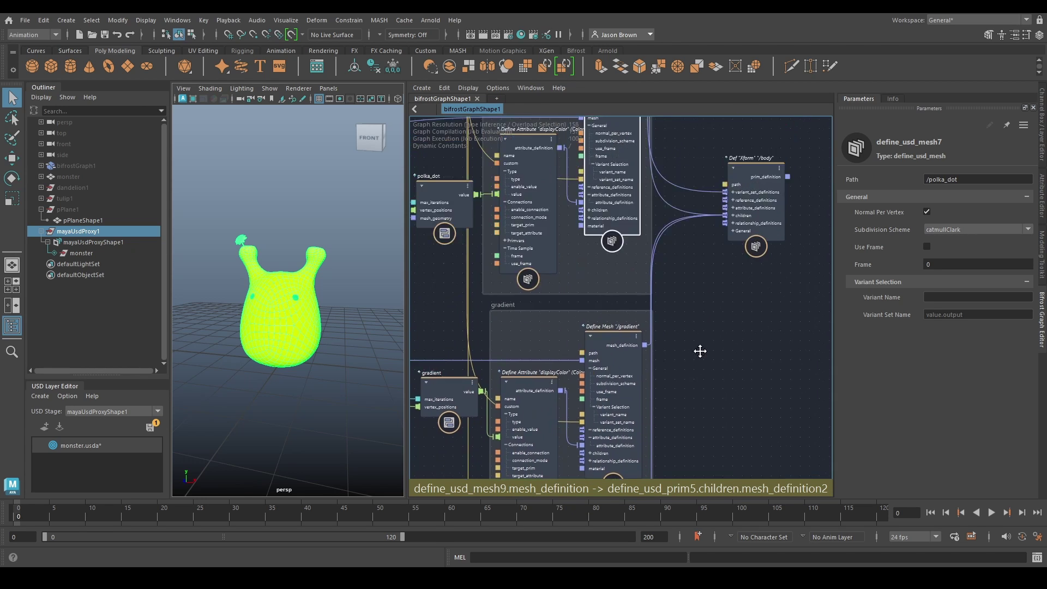
{"action": "left_click", "coordinate": [971, 179]}
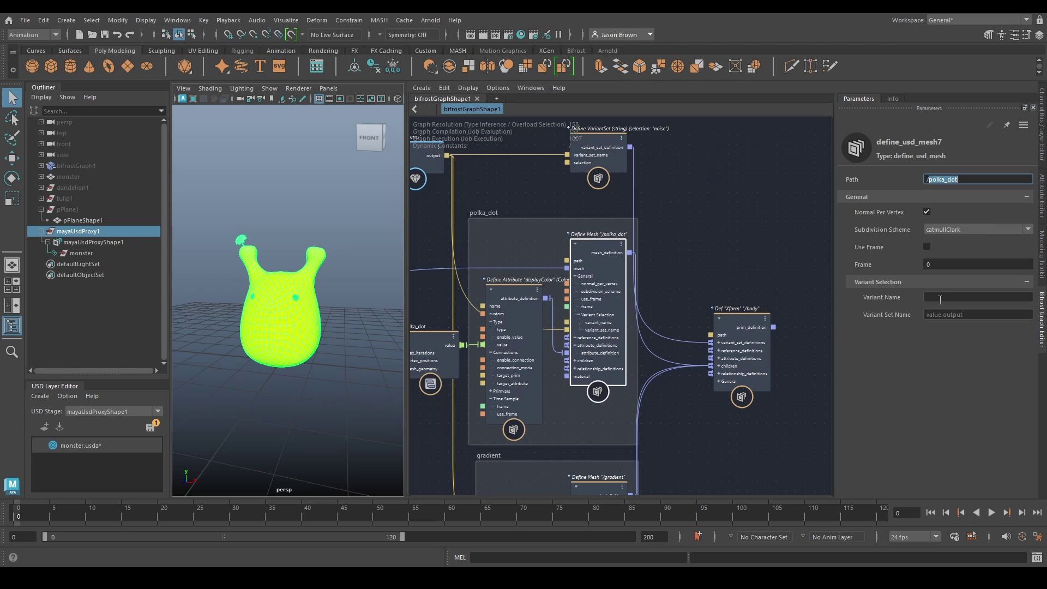
{"action": "left_click", "coordinate": [940, 299]}
{"action": "type", "text": "polka_dot"}
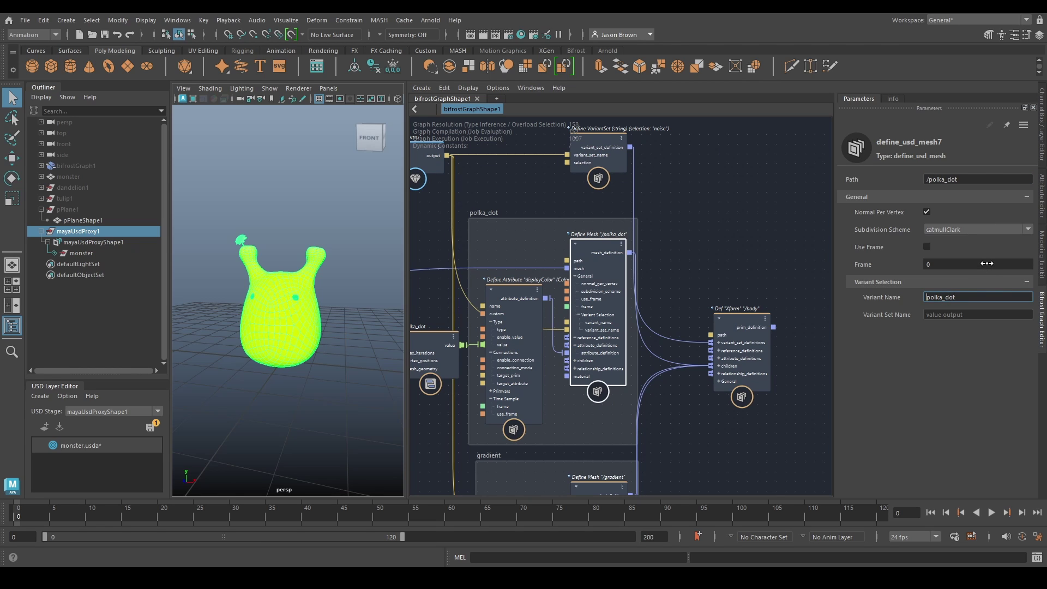
- Copy gradient from the /gradient mesh node's path and use it as the node's variant name
{"action": "middle_click_drag", "start_coordinate": [694, 442], "coordinate": [681, 212]}
{"action": "left_click", "coordinate": [593, 280]}
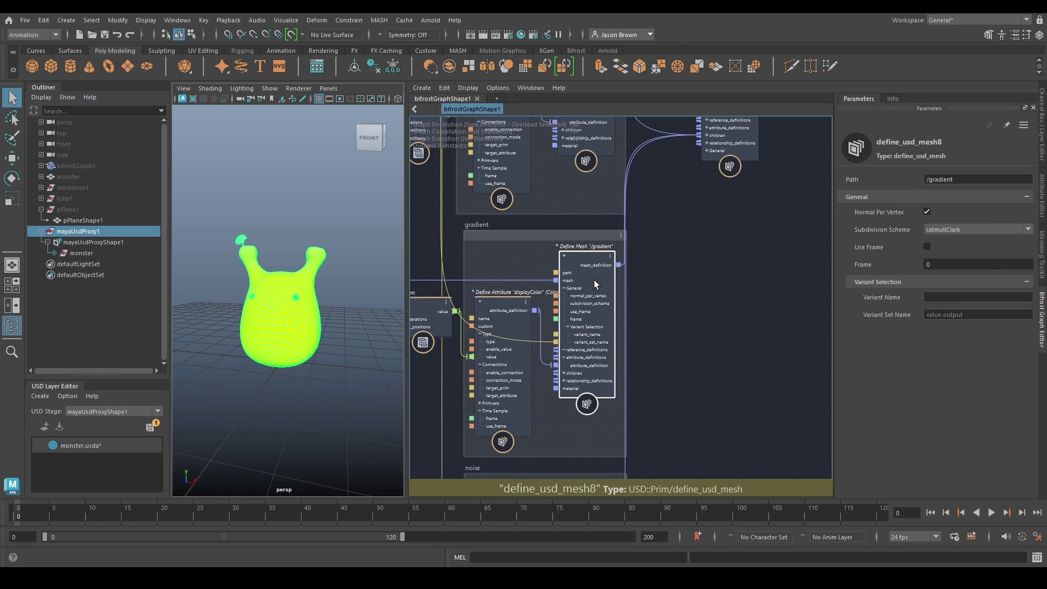
{"action": "double_click", "coordinate": [966, 179]}
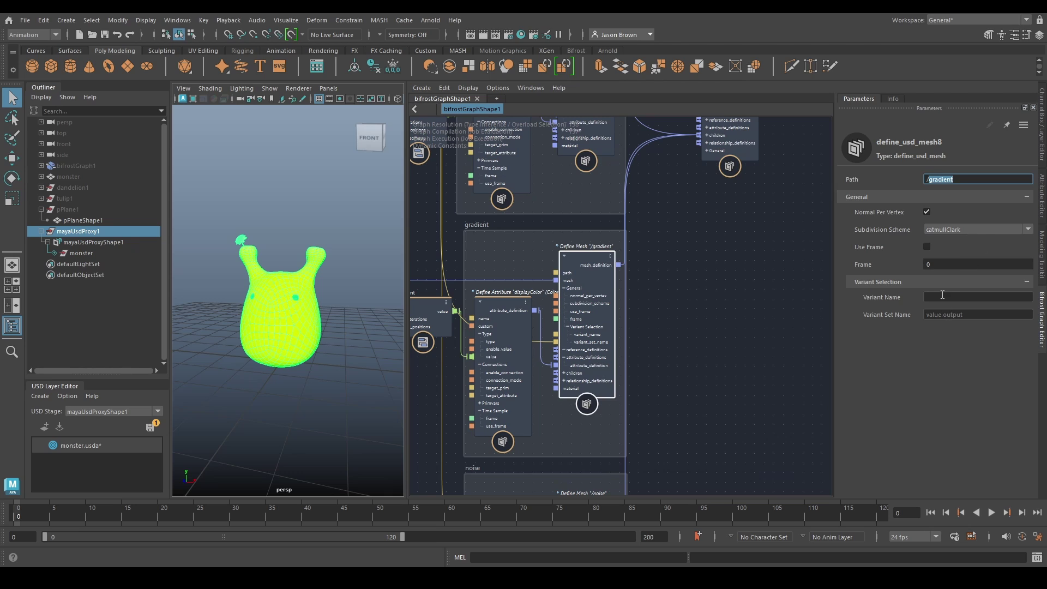
{"action": "key", "text": "ctrl+c"}
{"action": "left_click", "coordinate": [942, 296]}
{"action": "key", "text": "ctrl+v"}
- Copy noise from the /noise mesh node's path and use it as the node's variant name
{"action": "middle_click_drag", "start_coordinate": [725, 432], "coordinate": [713, 172]}
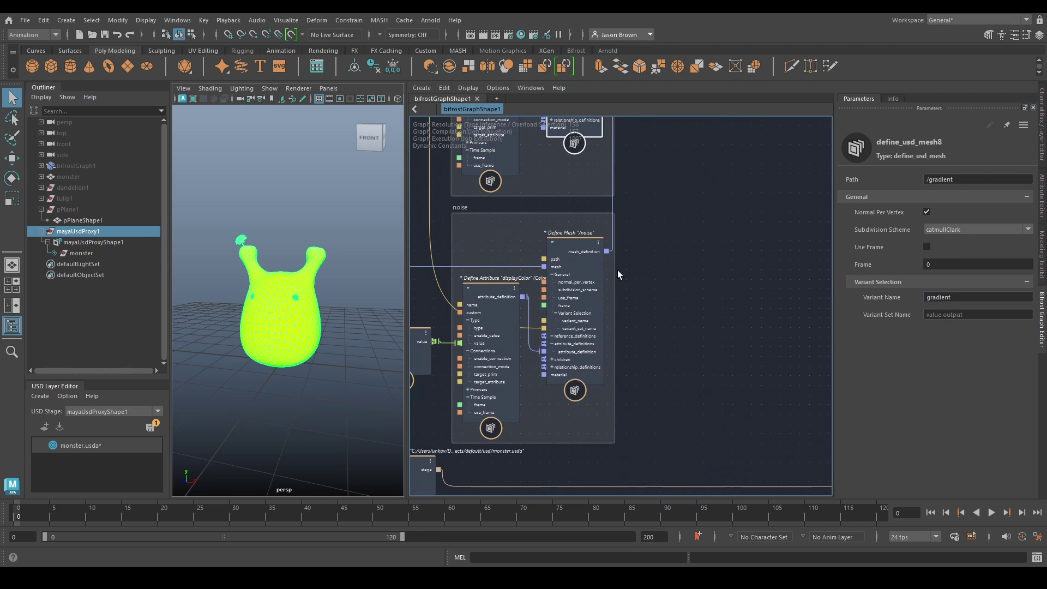
{"action": "left_click", "coordinate": [587, 267]}
{"action": "left_click", "coordinate": [957, 179]}
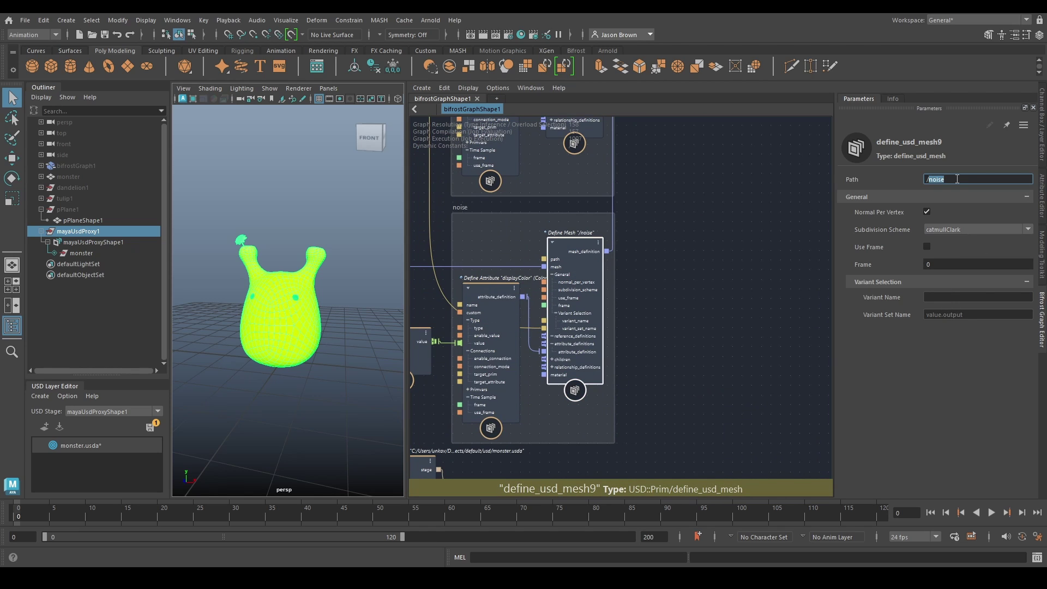
{"action": "key", "text": "ctrl+c"}
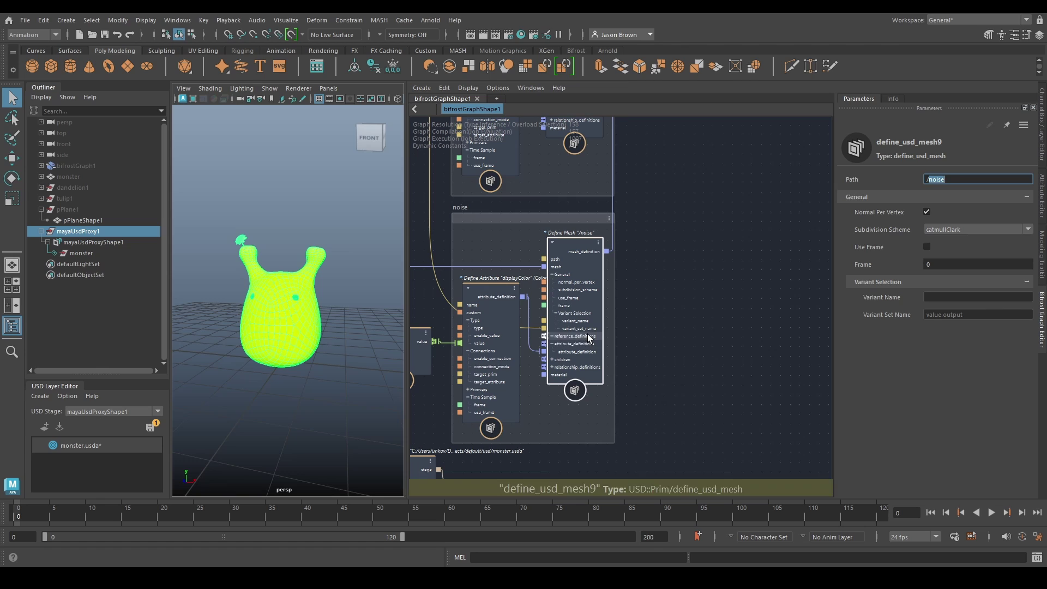
{"action": "left_click", "coordinate": [938, 299]}
{"action": "key", "text": "ctrl+v"}
- Move the two existing add_to_stage nodes away from the Save Stage node to make room for another node
{"action": "middle_click_drag", "start_coordinate": [691, 169], "coordinate": [629, 457]}
{"action": "middle_click_drag", "start_coordinate": [790, 171], "coordinate": [614, 405]}
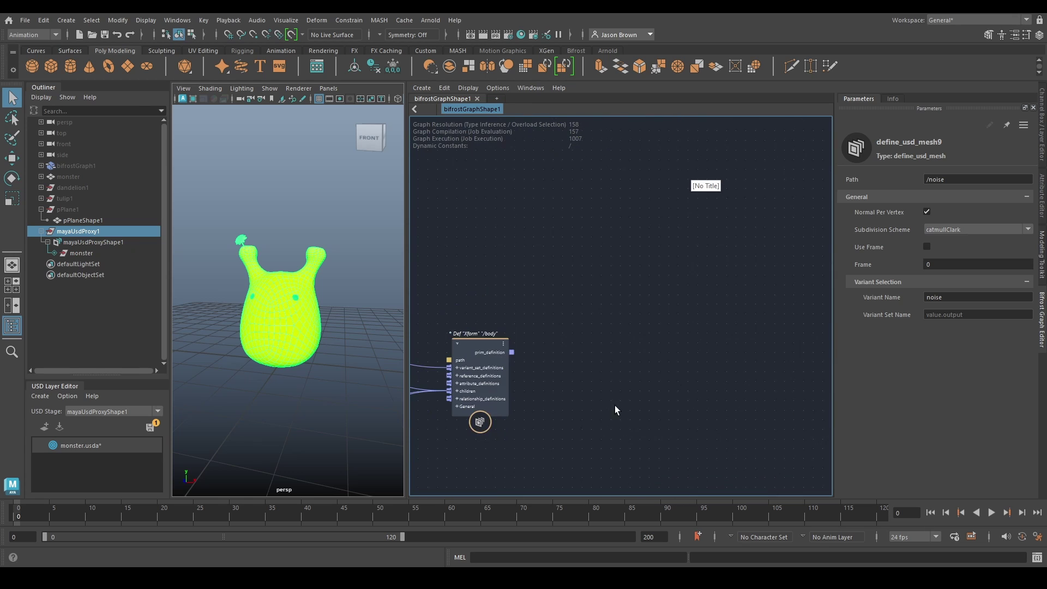
{"action": "scroll", "coordinate": [664, 323], "scroll_direction": "down", "scroll_amount": 1}
{"action": "mouse_move", "coordinate": [731, 422]}
{"action": "middle_mouse_down"}
{"action": "mouse_move", "coordinate": [664, 324]}
{"action": "mouse_move", "coordinate": [656, 274]}
{"action": "mouse_move", "coordinate": [710, 199]}
{"action": "mouse_move", "coordinate": [628, 109]}
{"action": "middle_mouse_up"}
{"action": "scroll", "coordinate": [664, 324], "scroll_direction": "down", "scroll_amount": 5}
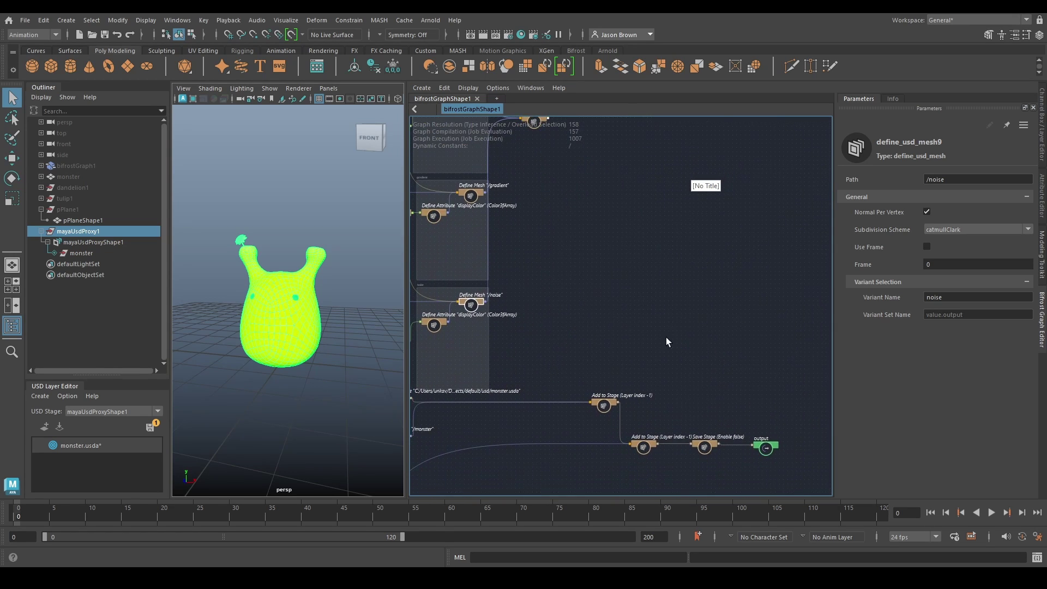
{"action": "mouse_move", "coordinate": [665, 354]}
{"action": "middle_mouse_down"}
{"action": "mouse_move", "coordinate": [663, 280]}
{"action": "mouse_move", "coordinate": [761, 268]}
{"action": "middle_mouse_up"}
{"action": "scroll", "coordinate": [664, 281], "scroll_direction": "up", "scroll_amount": 2}
{"action": "left_click_drag", "start_coordinate": [682, 323], "coordinate": [620, 319]}
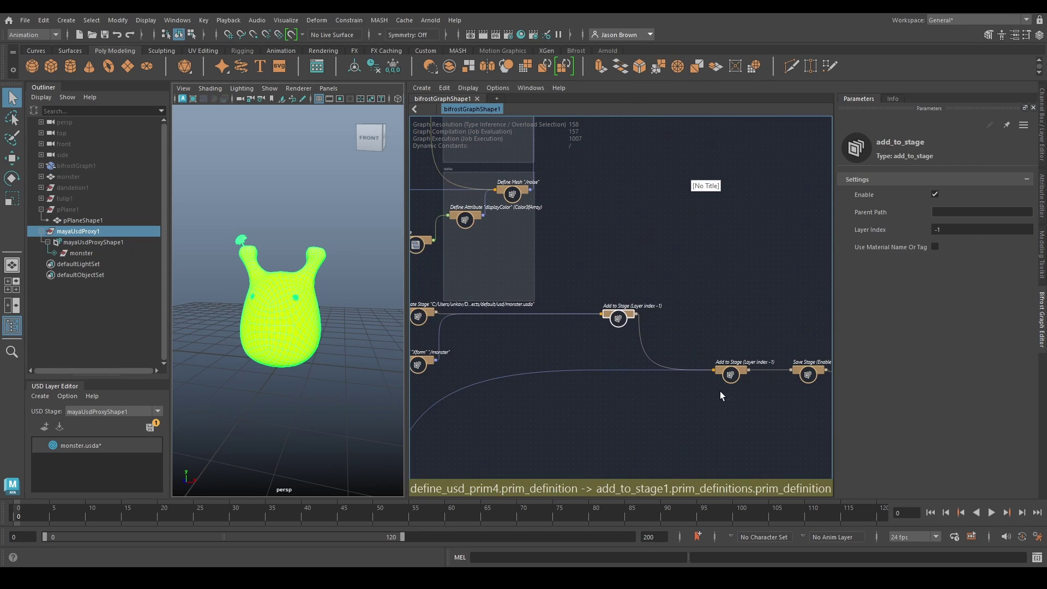
{"action": "left_click_drag", "start_coordinate": [730, 376], "coordinate": [657, 373]}
- Insert a third add_to_stage node before the Save Stage node and remove the wrong stage connection into its enable input
{"action": "scroll", "coordinate": [715, 392], "scroll_direction": "up", "scroll_amount": 2}
{"action": "left_click", "coordinate": [729, 372]}
{"action": "key", "text": "Tab"}
{"action": "type", "text": "add_to_stage"}
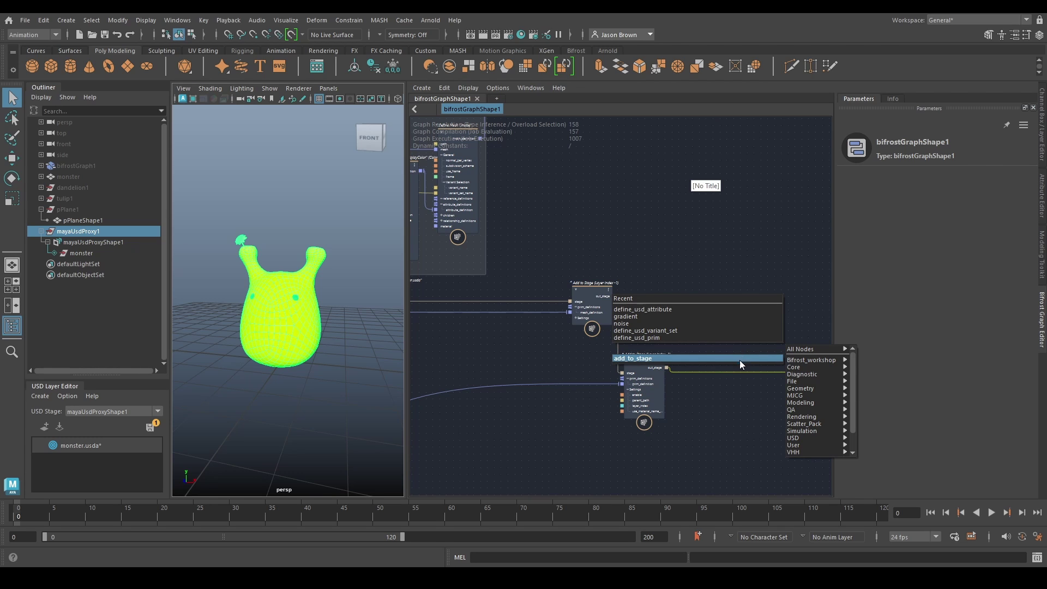
{"action": "left_click", "coordinate": [740, 359]}
{"action": "left_click", "coordinate": [708, 381]}
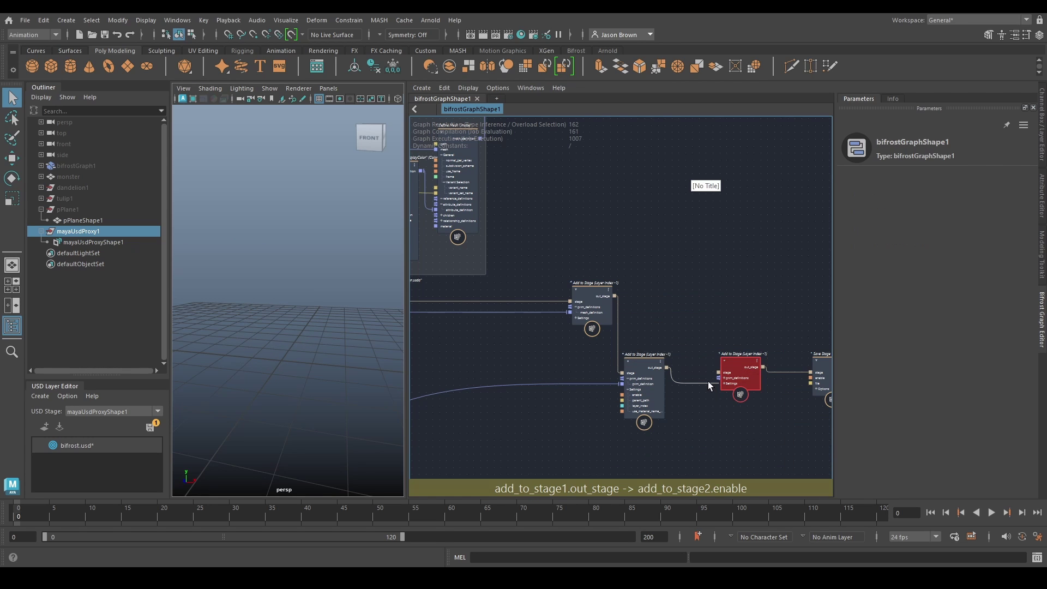
{"action": "key", "text": "Delete"}
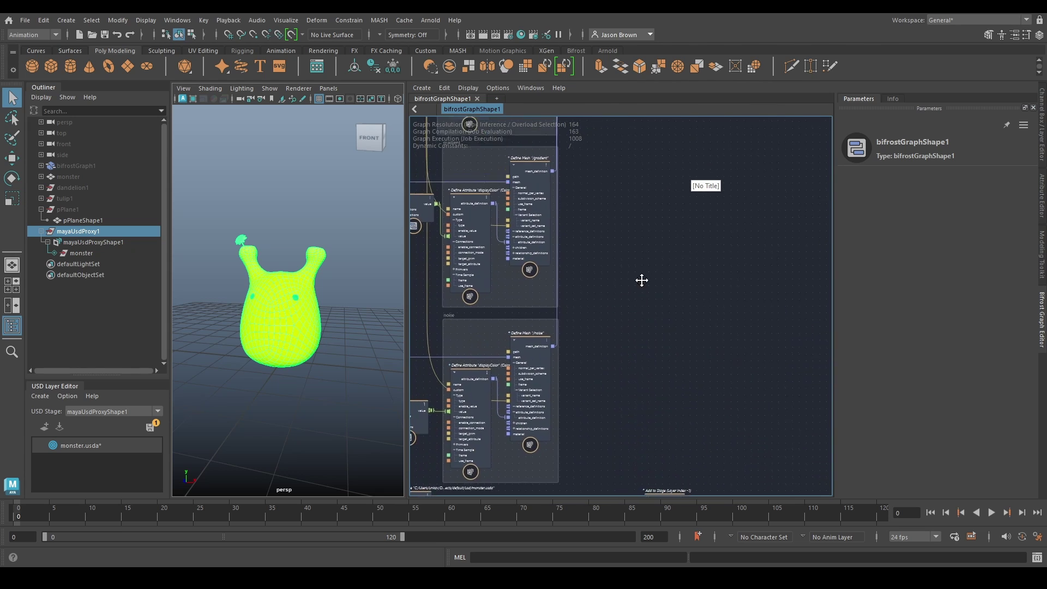
- Connect the /body prim definition to the new add_to_stage node's prim_definitions and set its parent path to /monster
{"action": "left_click_drag", "start_coordinate": [661, 192], "coordinate": [573, 251]}
{"action": "scroll", "coordinate": [572, 250], "scroll_direction": "up", "scroll_amount": 4}
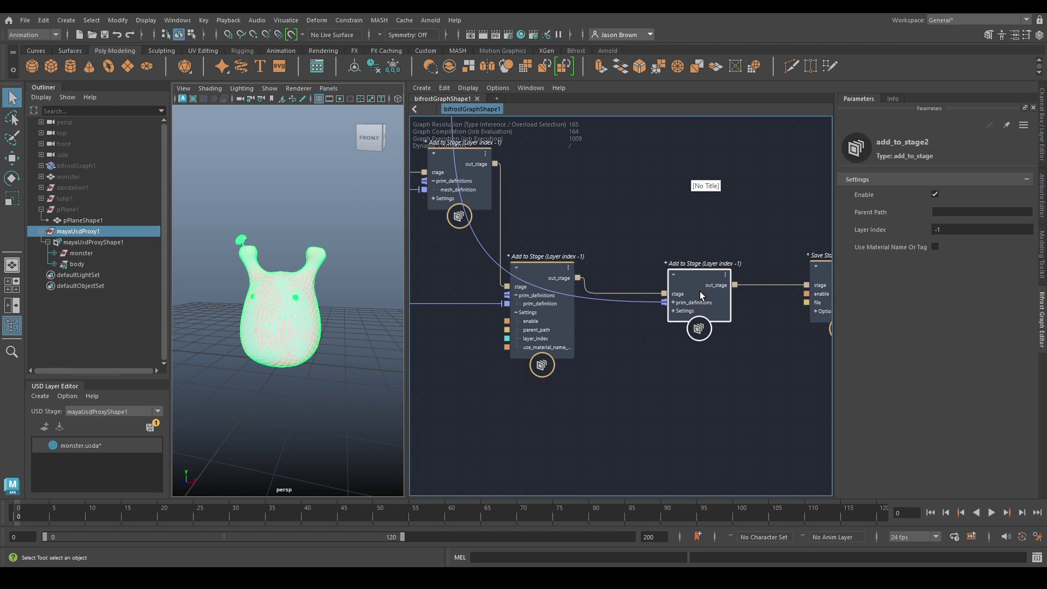
{"action": "scroll", "coordinate": [746, 360], "scroll_direction": "up", "scroll_amount": 1}
{"action": "middle_click_drag", "start_coordinate": [725, 366], "coordinate": [677, 397], "text": "alt"}
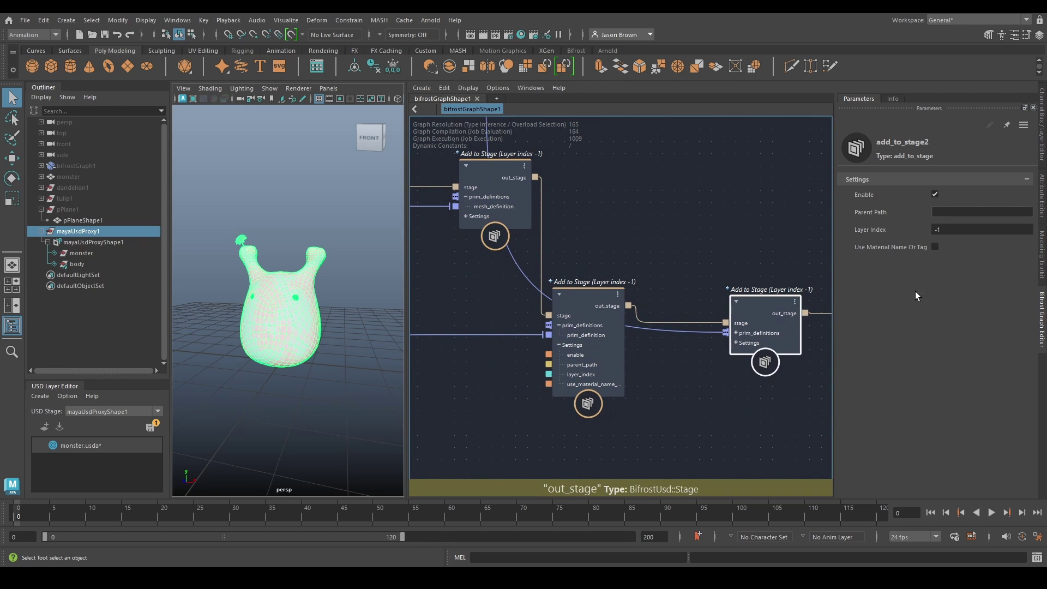
{"action": "left_click", "coordinate": [957, 211]}
{"action": "type", "text": "/monster"}
{"action": "key", "text": "Return"}
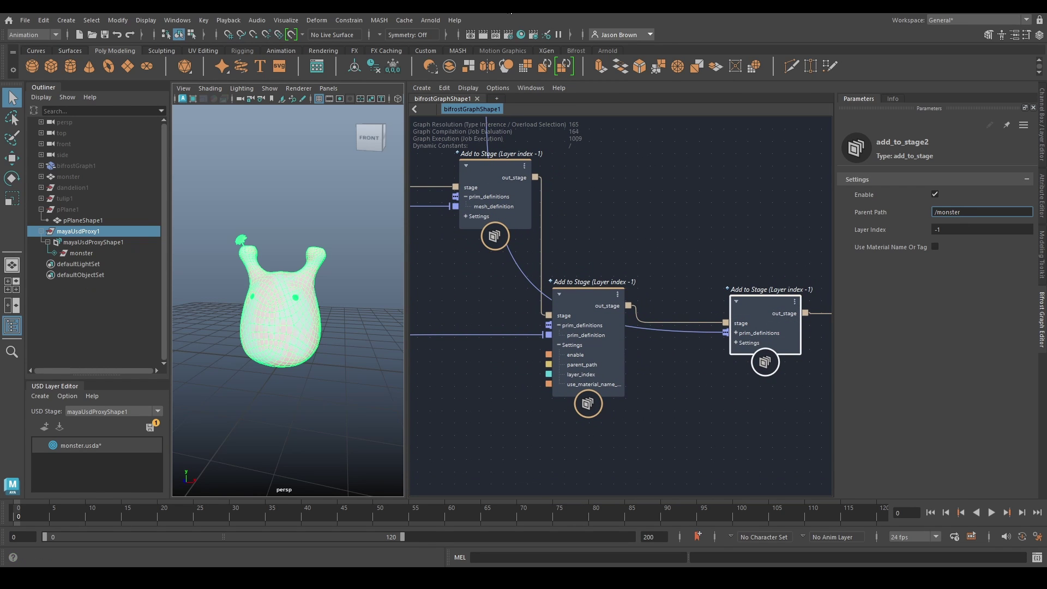
- Expand the monster prim in the stage hierarchy and inspect the graph's connections between the prim definitions and the Add to Stage nodes
{"action": "left_click", "coordinate": [53, 254]}
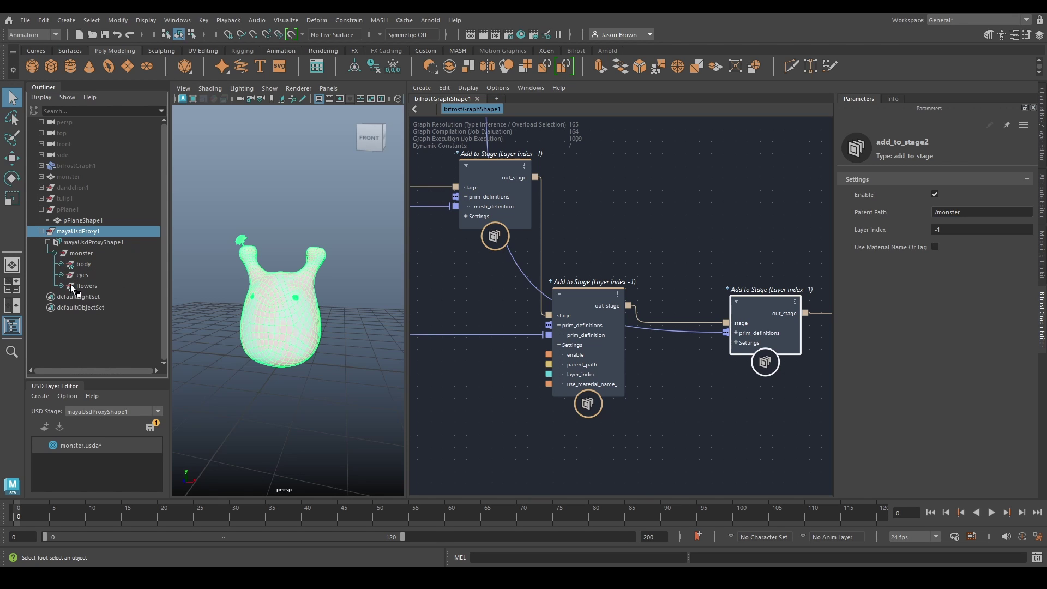
{"action": "scroll", "coordinate": [657, 362], "scroll_direction": "down", "scroll_amount": 4}
{"action": "middle_click_drag", "start_coordinate": [469, 422], "coordinate": [801, 283], "text": "alt"}
{"action": "middle_click_drag", "start_coordinate": [663, 340], "coordinate": [730, 267], "text": "alt"}
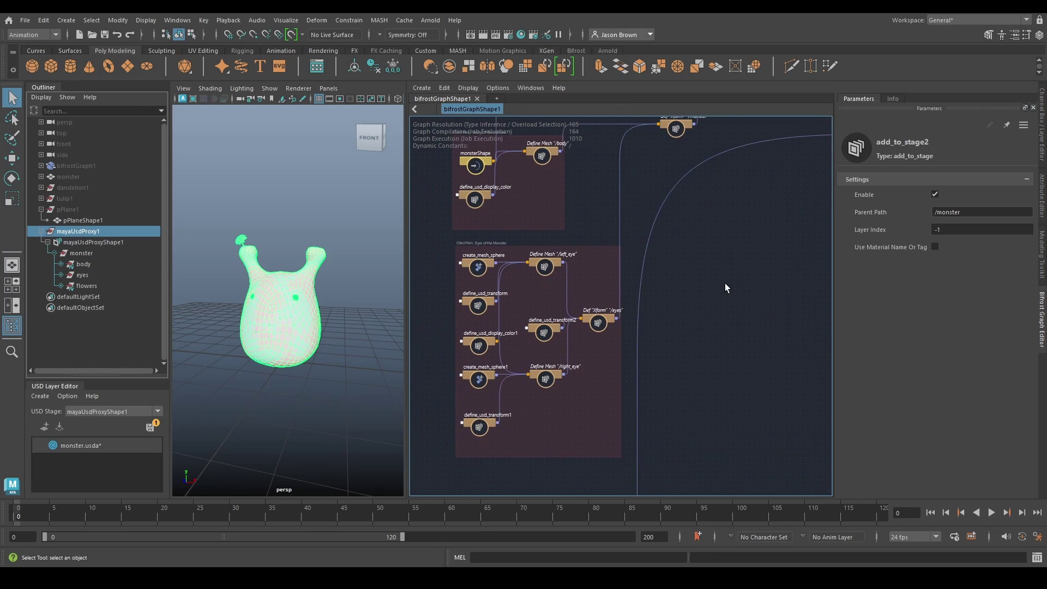
{"action": "middle_click_drag", "start_coordinate": [691, 299], "coordinate": [668, 481], "text": "alt"}
{"action": "scroll", "coordinate": [704, 330], "scroll_direction": "up", "scroll_amount": 3}
{"action": "middle_click_drag", "start_coordinate": [804, 294], "coordinate": [434, 331], "text": "alt"}
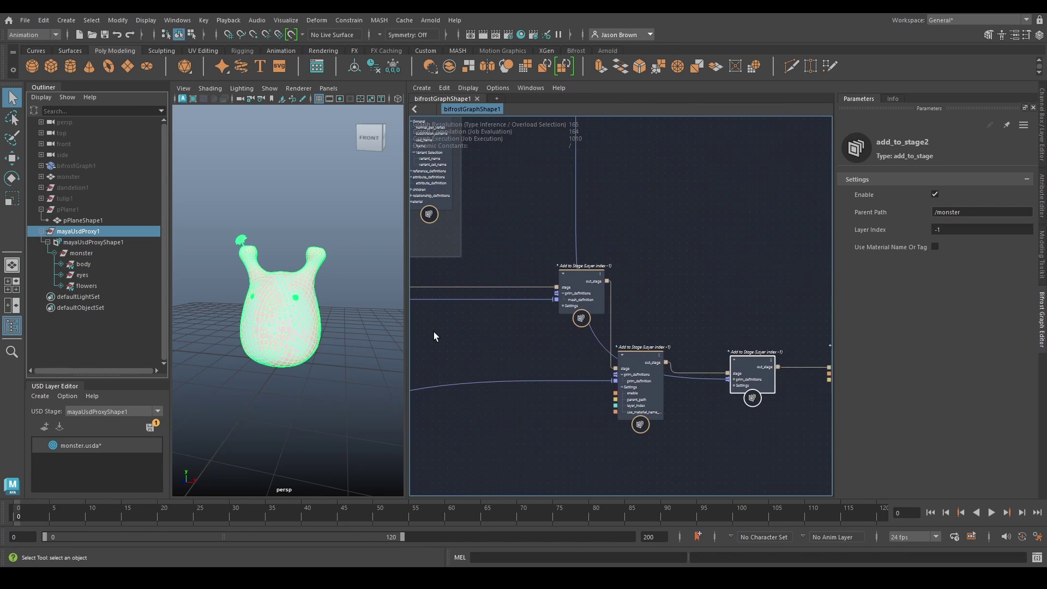
{"action": "middle_click_drag", "start_coordinate": [520, 318], "coordinate": [581, 303], "text": "alt"}
{"action": "left_click", "coordinate": [600, 284]}
{"action": "key", "text": "Delete"}
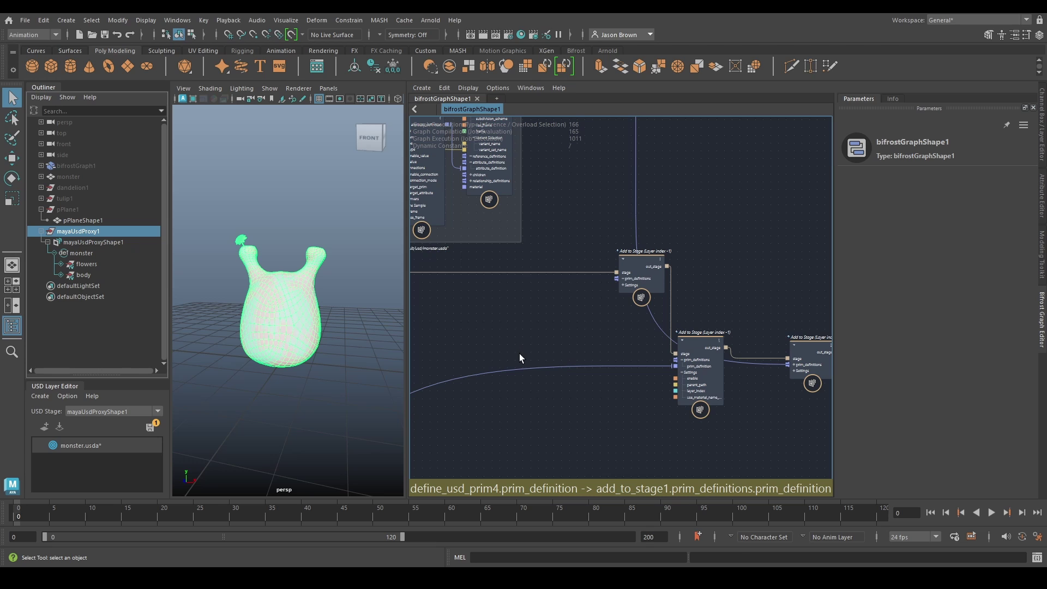
{"action": "key", "text": "ctrl+z"}
- Remove the connection from the /body mesh definition to the children of the /monster Xform definition
{"action": "middle_click_drag", "start_coordinate": [546, 314], "coordinate": [828, 207]}
{"action": "middle_click_drag", "start_coordinate": [619, 255], "coordinate": [608, 263]}
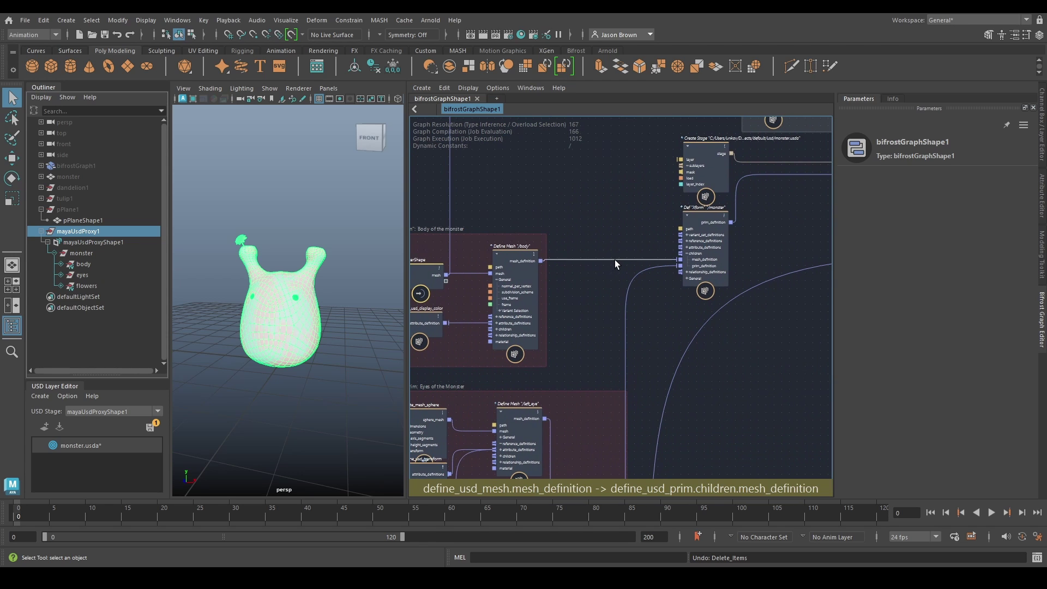
{"action": "left_click", "coordinate": [614, 260]}
{"action": "key", "text": "Delete"}
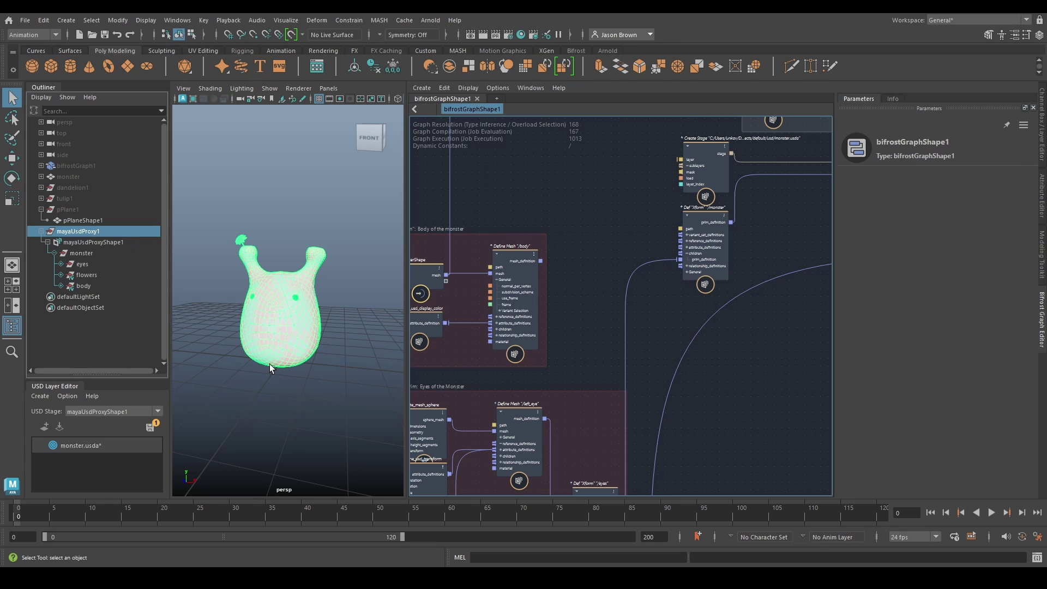
- Check the eyes, flowers and body prims on the stage and enlarge the viewport for a closer look at the monster
{"action": "left_click", "coordinate": [83, 264]}
{"action": "left_click", "coordinate": [90, 274]}
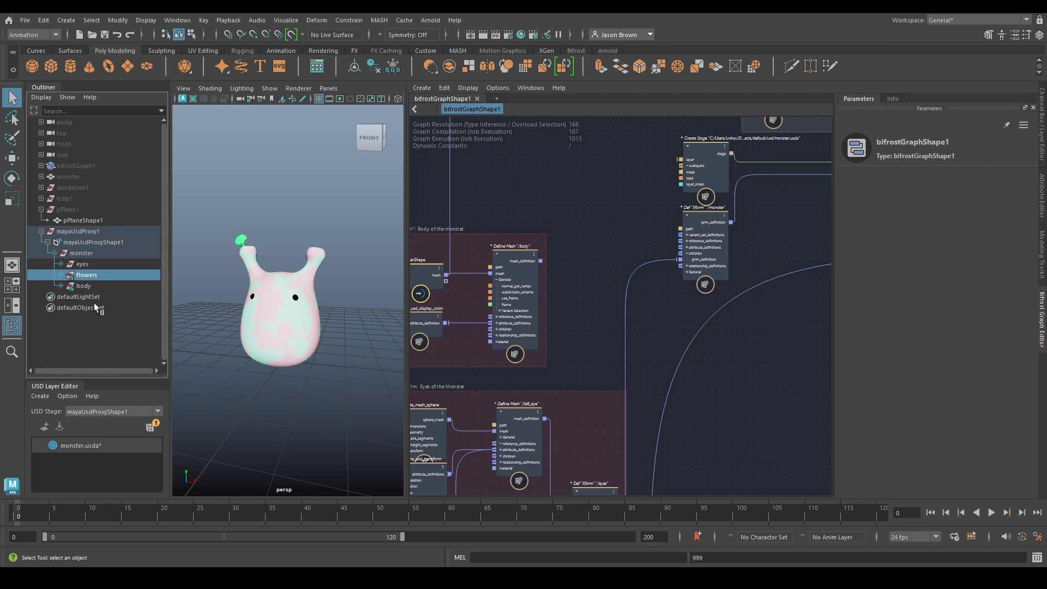
{"action": "left_click", "coordinate": [83, 286]}
{"action": "right_click", "coordinate": [82, 292]}
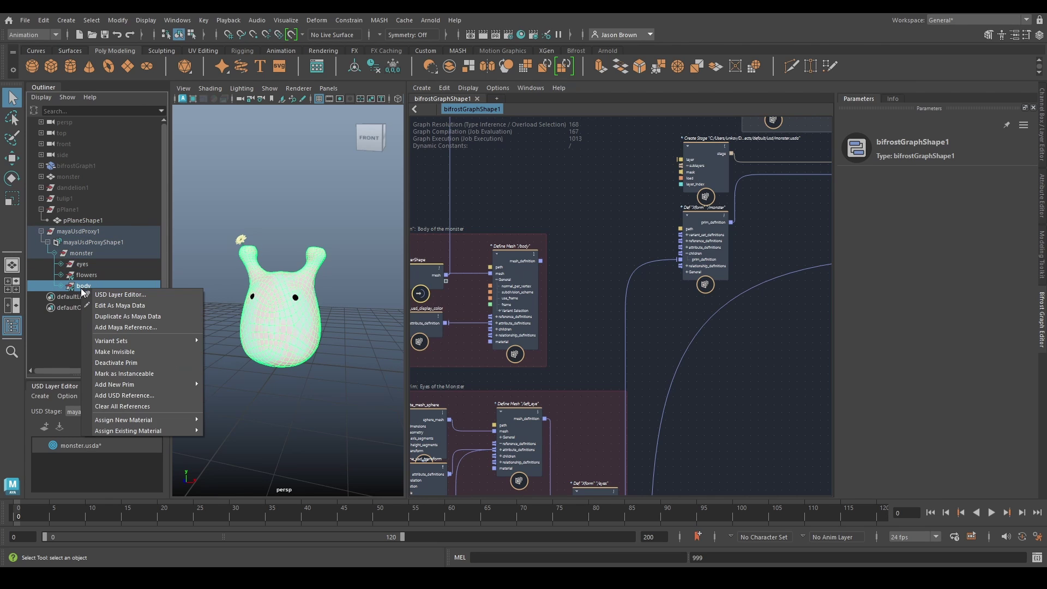
{"action": "left_click_drag", "start_coordinate": [407, 129], "coordinate": [707, 147]}
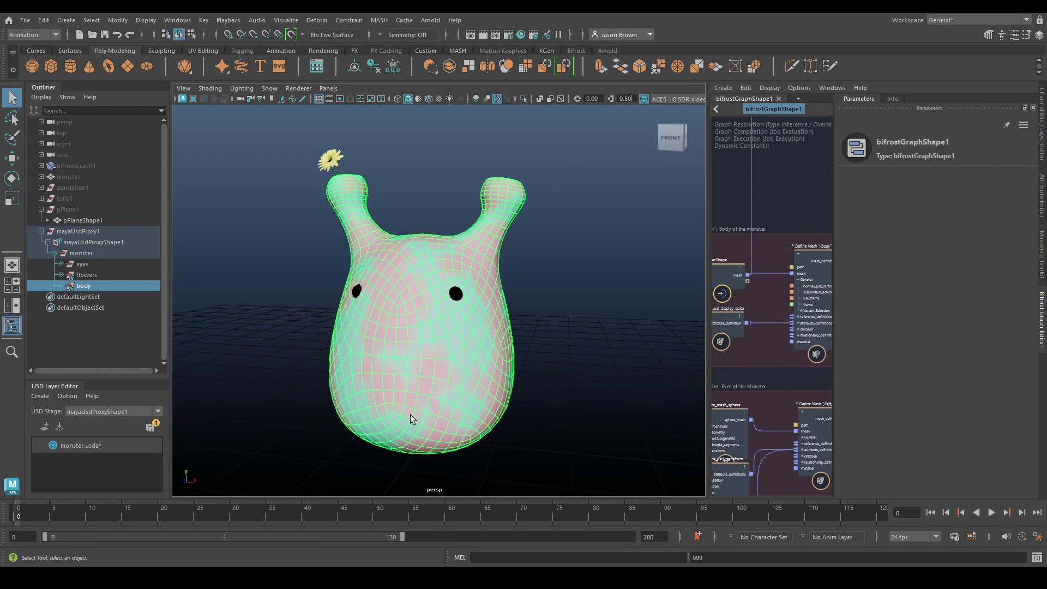
{"action": "left_click_drag", "start_coordinate": [410, 415], "coordinate": [466, 341], "text": "alt"}
- Switch the body prim's colorPatterns variant to gradient and view the monster from another angle
{"action": "right_click", "coordinate": [88, 286]}
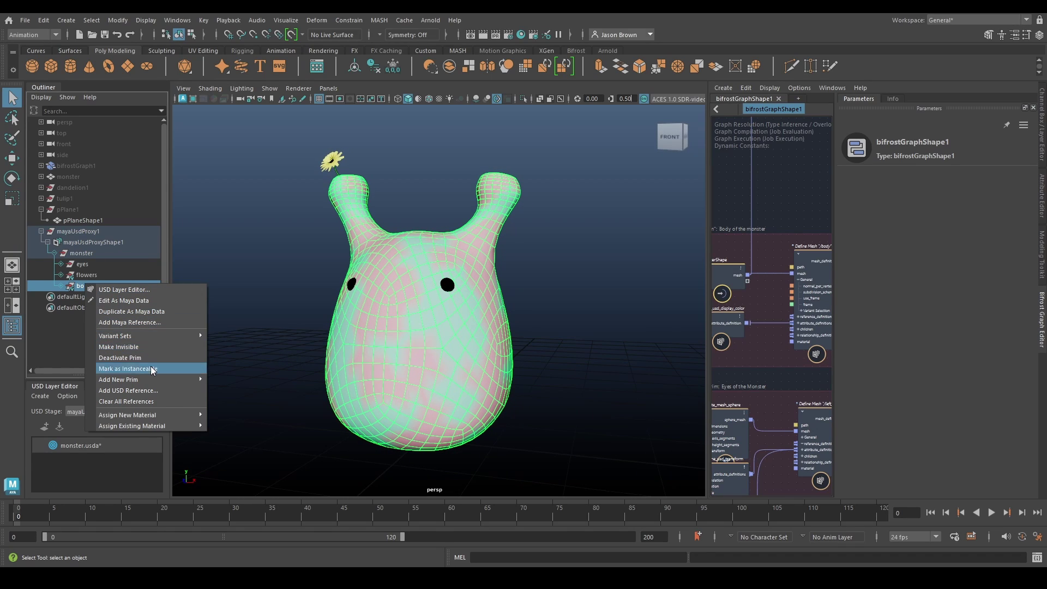
{"action": "mouse_move", "coordinate": [155, 336]}
{"action": "mouse_move", "coordinate": [238, 334]}
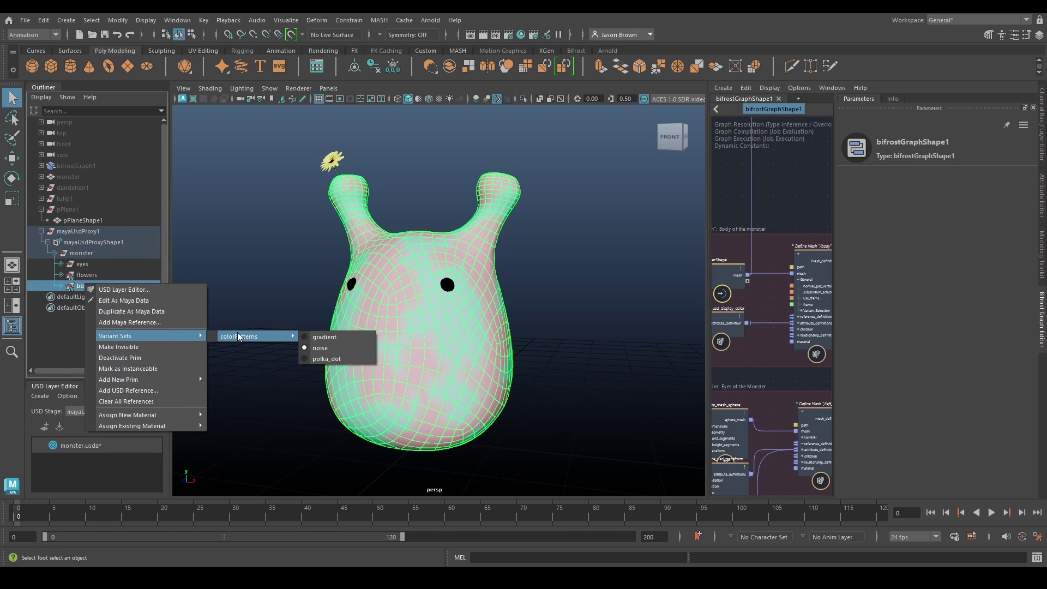
{"action": "left_click", "coordinate": [347, 338]}
{"action": "left_click_drag", "start_coordinate": [437, 387], "coordinate": [360, 366], "text": "alt"}
- Switch the body prim's colorPatterns variant to polka_dot and view the monster from the front
{"action": "right_click", "coordinate": [86, 287]}
{"action": "mouse_move", "coordinate": [148, 337]}
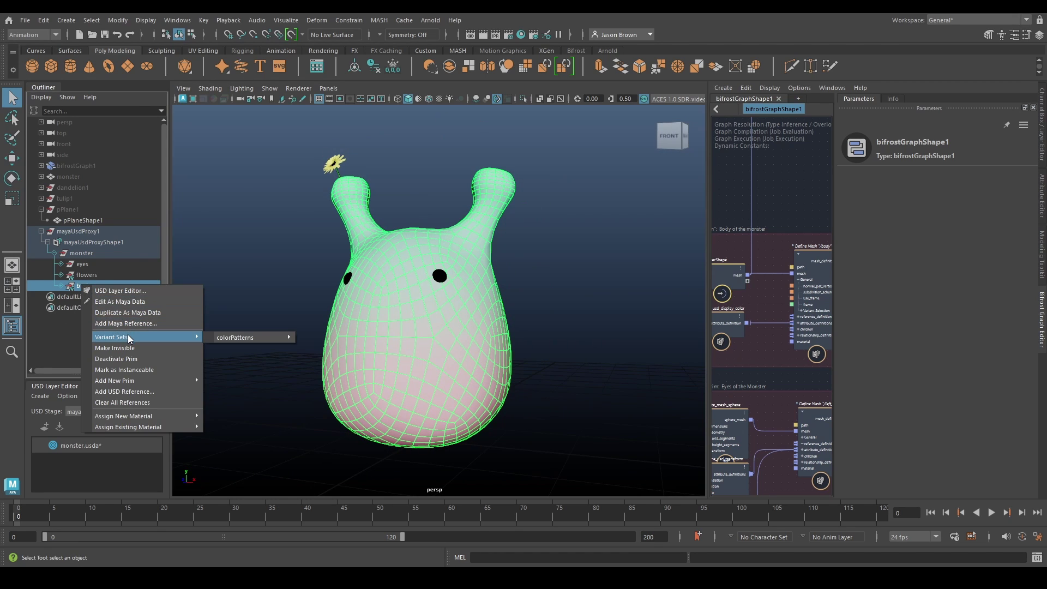
{"action": "mouse_move", "coordinate": [230, 335]}
{"action": "left_click", "coordinate": [353, 358]}
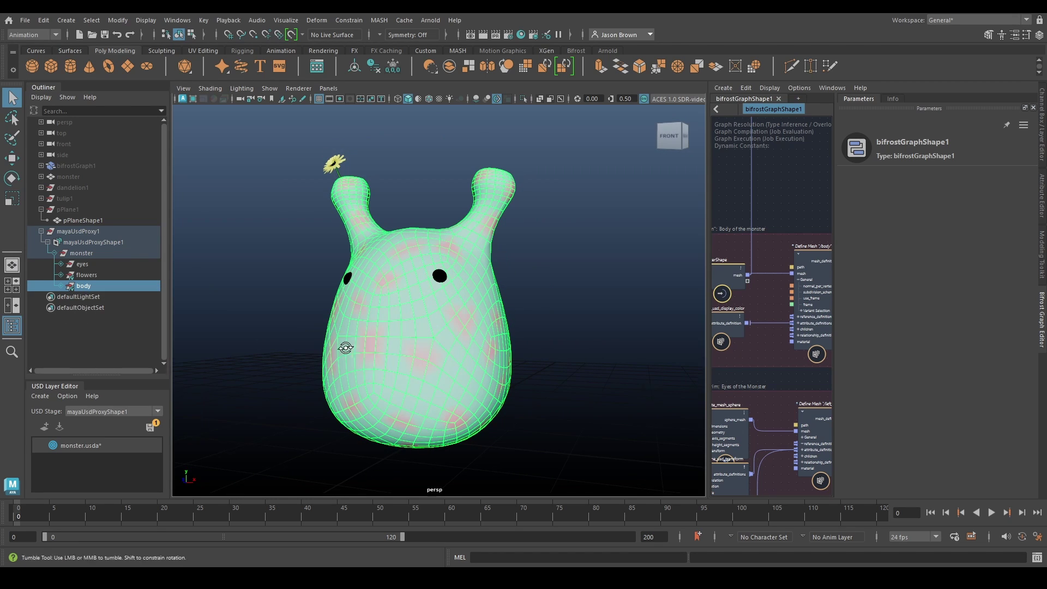
{"action": "mouse_move", "coordinate": [346, 349]}
{"action": "left_mouse_down", "text": "alt"}
{"action": "mouse_move", "coordinate": [390, 365]}
{"action": "mouse_move", "coordinate": [357, 362]}
{"action": "left_mouse_up", "text": "alt"}
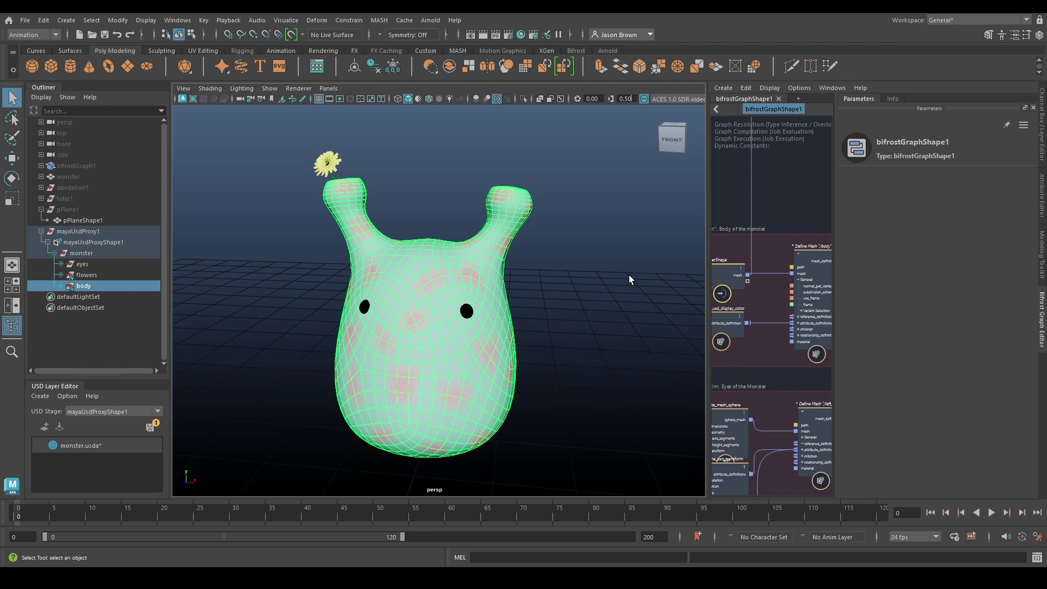
- Select the flowers prim to view the body without its wireframe, and shrink the viewport to give the Bifrost graph more room
{"action": "scroll", "coordinate": [786, 274], "scroll_direction": "down", "scroll_amount": 4}
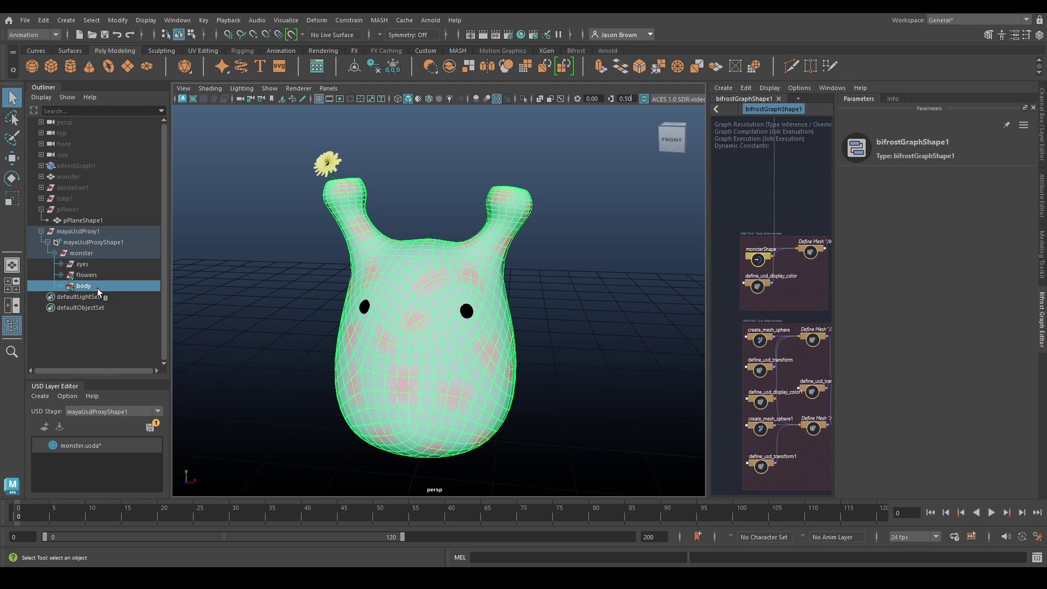
{"action": "left_click", "coordinate": [90, 275]}
{"action": "scroll", "coordinate": [424, 273], "scroll_direction": "down", "scroll_amount": 4}
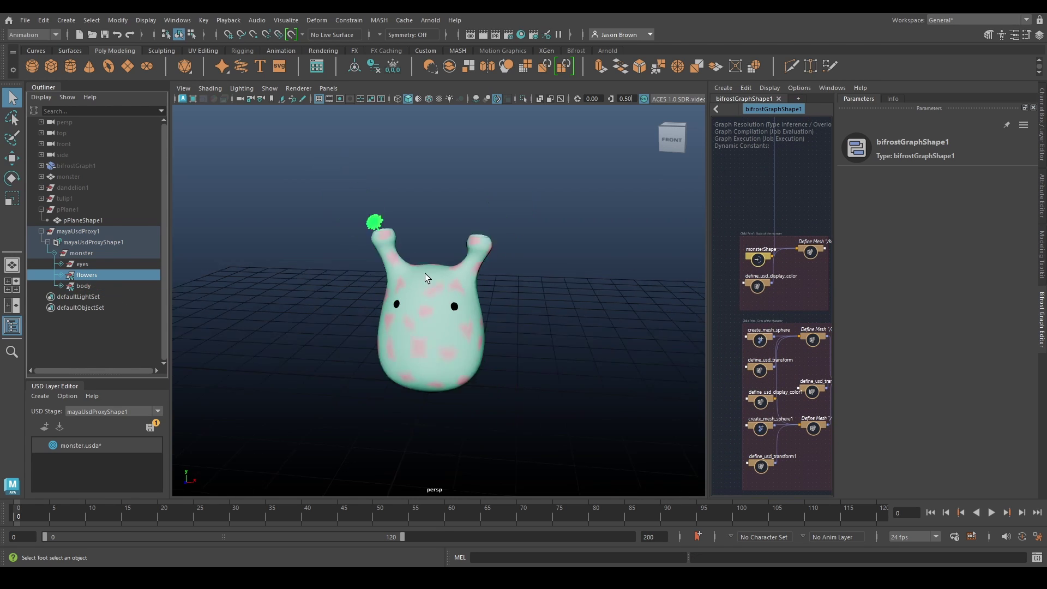
{"action": "left_click_drag", "start_coordinate": [706, 234], "coordinate": [477, 252]}
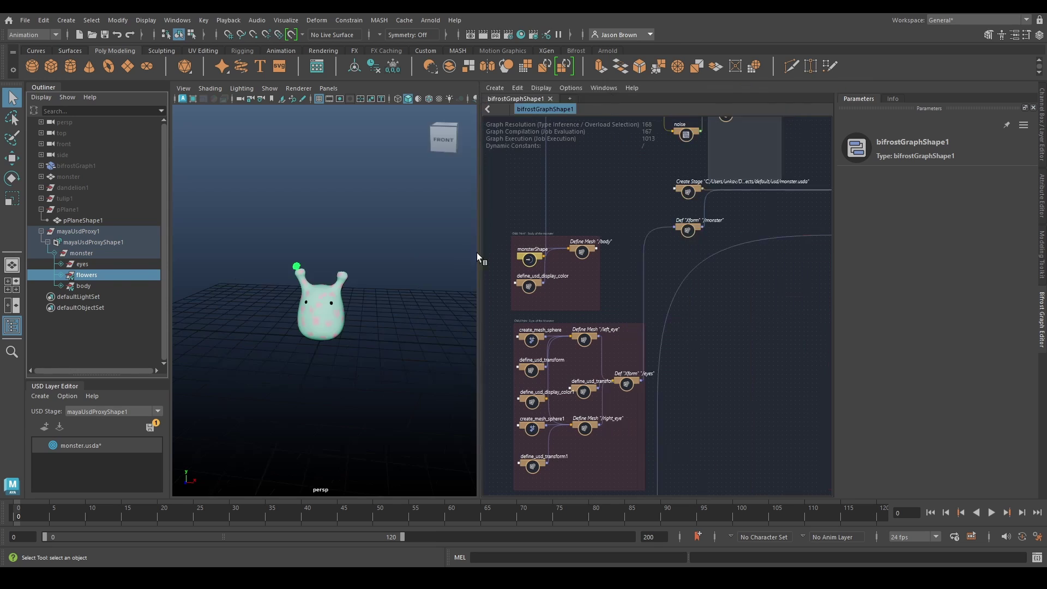
{"action": "scroll", "coordinate": [374, 260], "scroll_direction": "up", "scroll_amount": 3}
{"action": "left_click_drag", "start_coordinate": [422, 270], "coordinate": [453, 207], "text": "alt"}
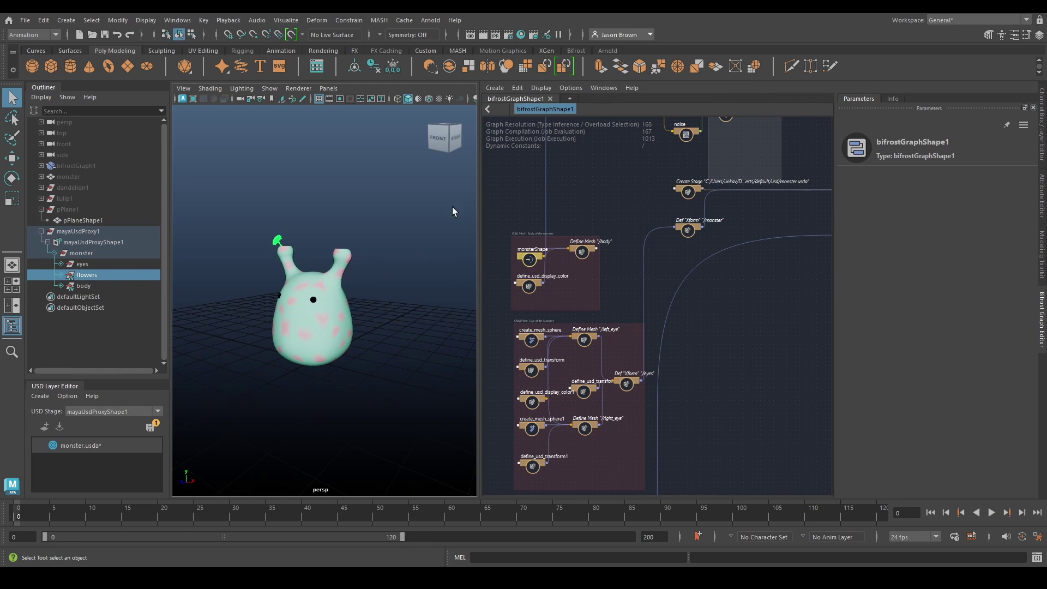
{"action": "left_click_drag", "start_coordinate": [480, 164], "coordinate": [442, 249]}
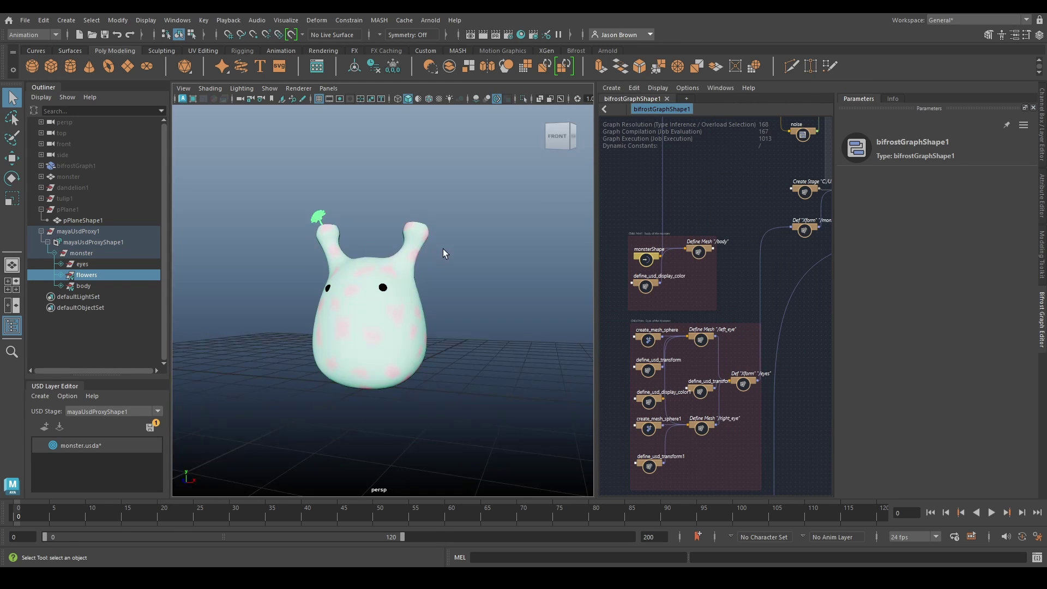
{"action": "left_click_drag", "start_coordinate": [594, 273], "coordinate": [479, 282]}
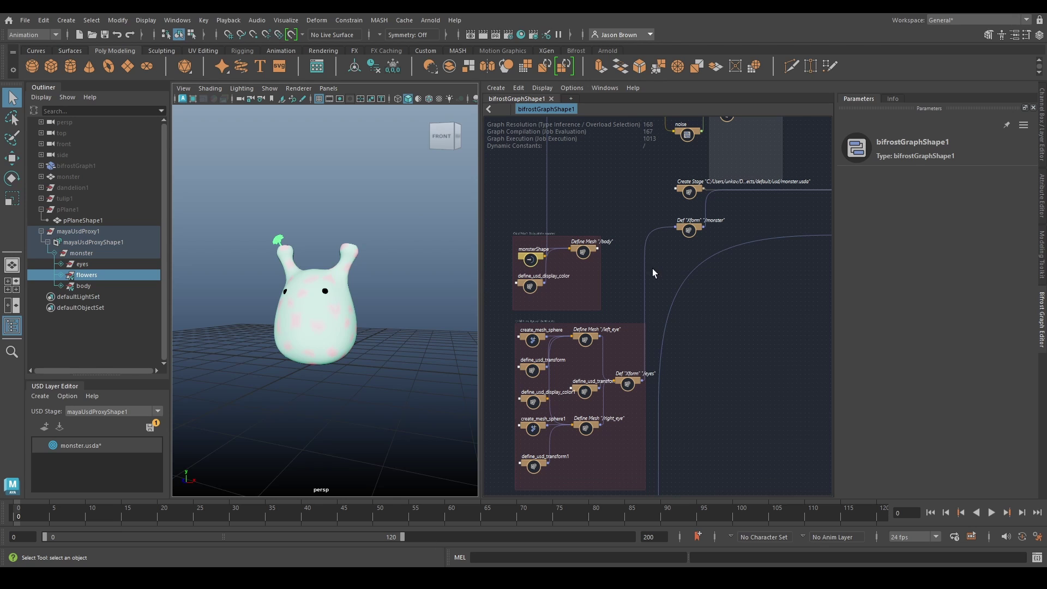
- Save the Maya scene
{"action": "scroll", "coordinate": [655, 273], "scroll_direction": "down", "scroll_amount": 3}
{"action": "middle_click_drag", "start_coordinate": [738, 303], "coordinate": [569, 370], "text": "alt"}
{"action": "scroll", "coordinate": [599, 303], "scroll_direction": "up", "scroll_amount": 2}
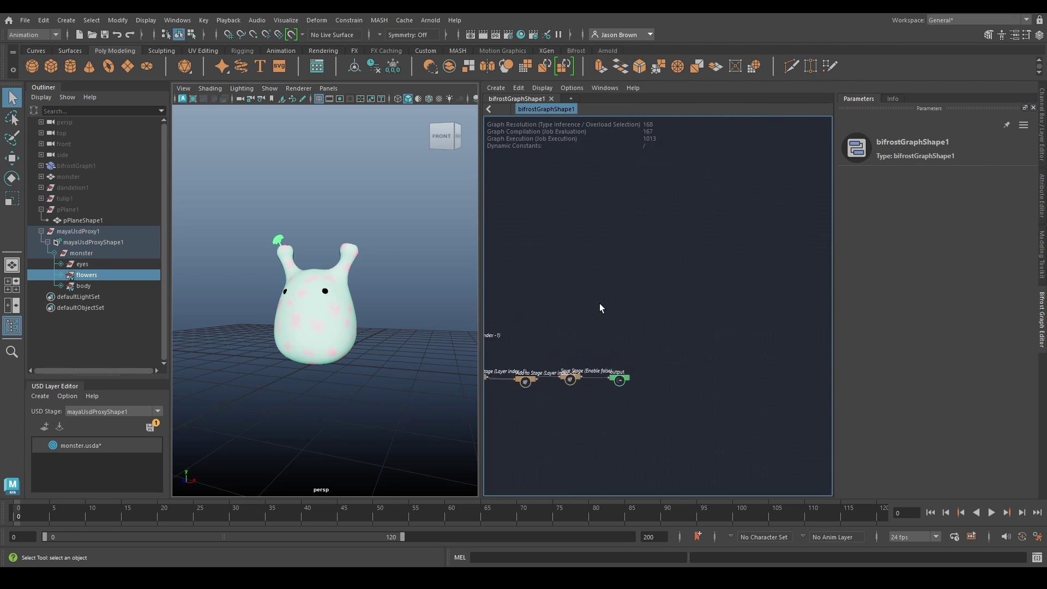
{"action": "scroll", "coordinate": [599, 303], "scroll_direction": "up", "scroll_amount": 2}
{"action": "middle_click_drag", "start_coordinate": [599, 307], "coordinate": [714, 201], "text": "alt"}
{"action": "key", "text": "ctrl+s"}
- Enable the Save Stage node that writes monster_usd_week8.usda, and cut and reconnect its out_stage to the output node
{"action": "scroll", "coordinate": [683, 290], "scroll_direction": "up", "scroll_amount": 5}
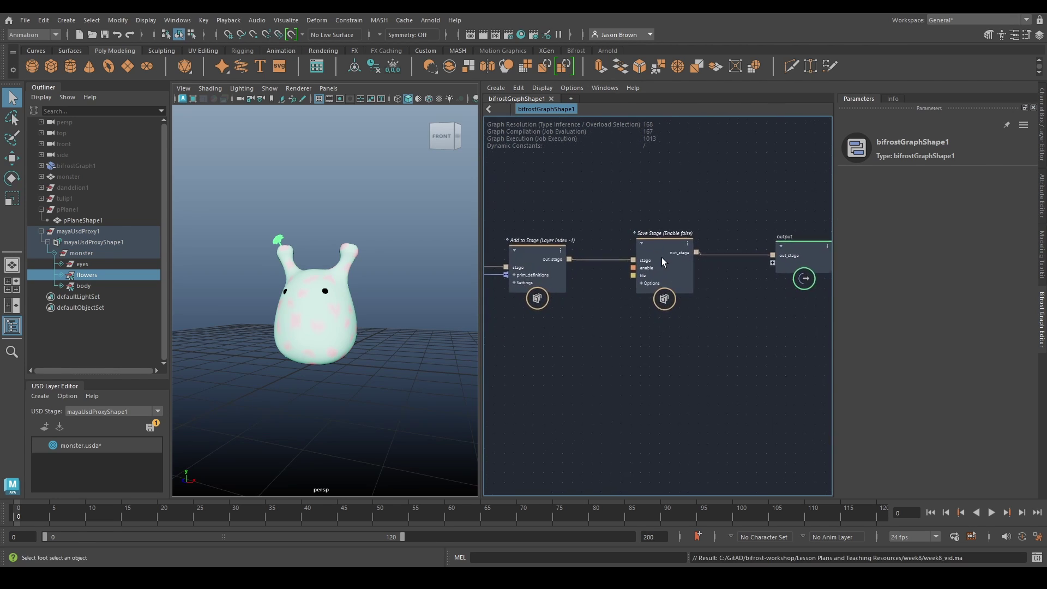
{"action": "left_click", "coordinate": [662, 258]}
{"action": "left_click", "coordinate": [925, 178]}
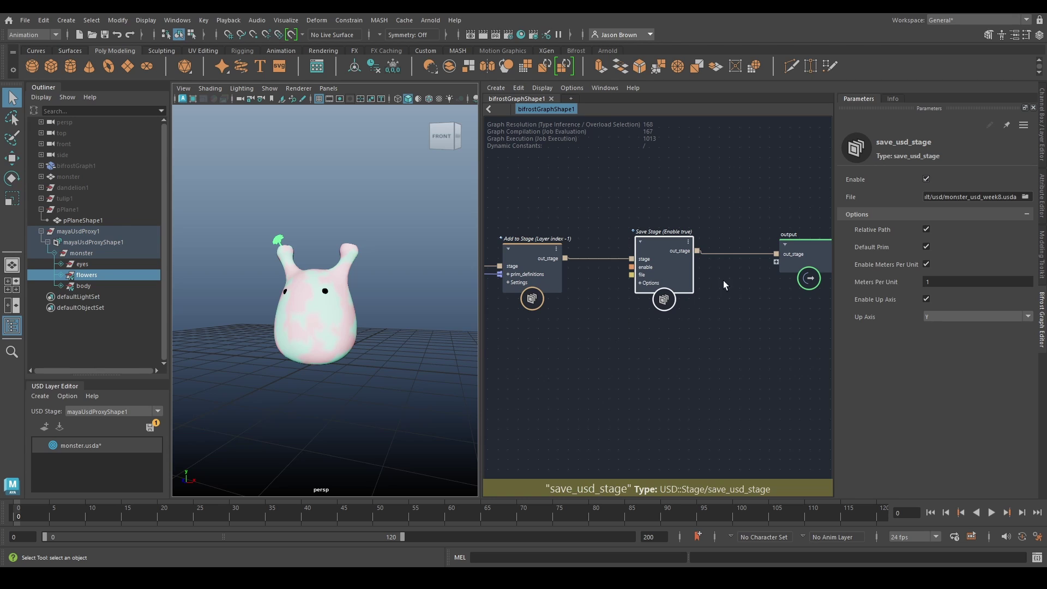
{"action": "left_click_drag", "start_coordinate": [741, 273], "coordinate": [747, 219], "text": "ctrl+alt+shift"}
{"action": "left_click_drag", "start_coordinate": [696, 251], "coordinate": [775, 254]}
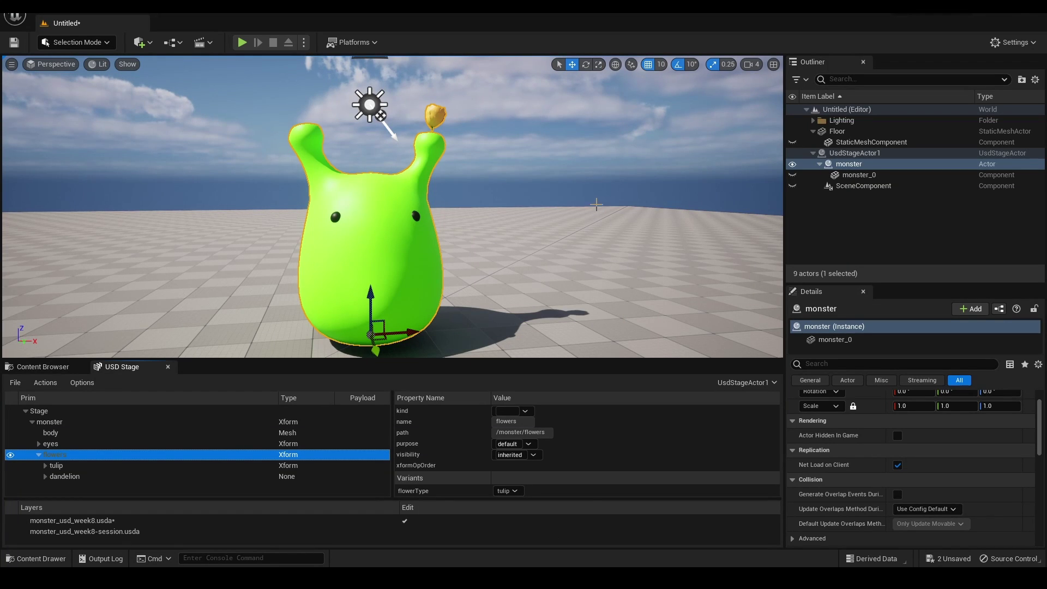
- Switch to Unreal Editor, reload the monster_usd_week8.usda stage and select the flowers prim to check its variants
{"action": "left_click", "coordinate": [16, 382]}
{"action": "left_click", "coordinate": [25, 470]}
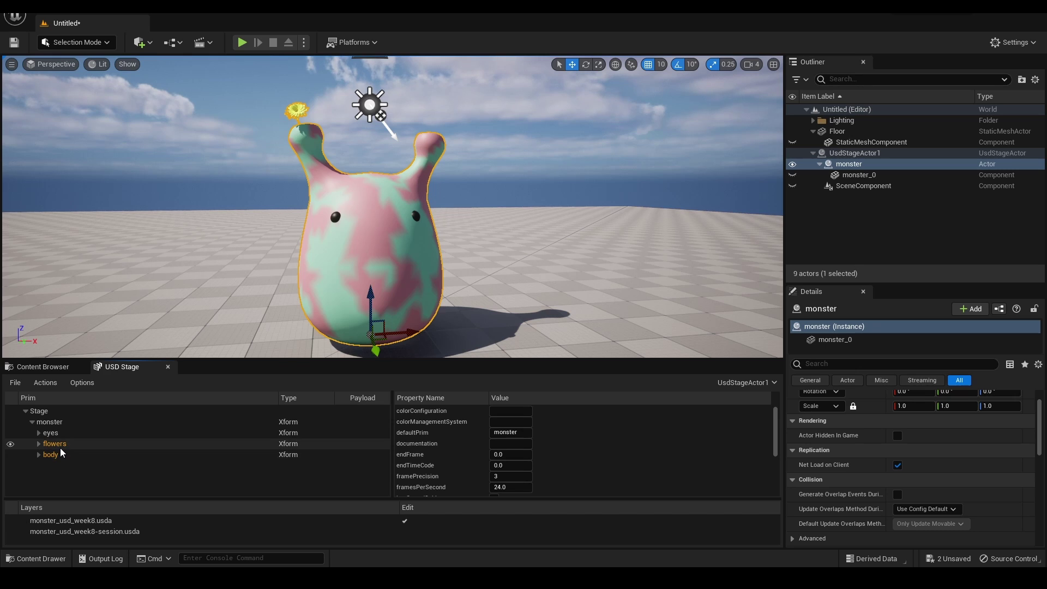
{"action": "left_click", "coordinate": [60, 449]}
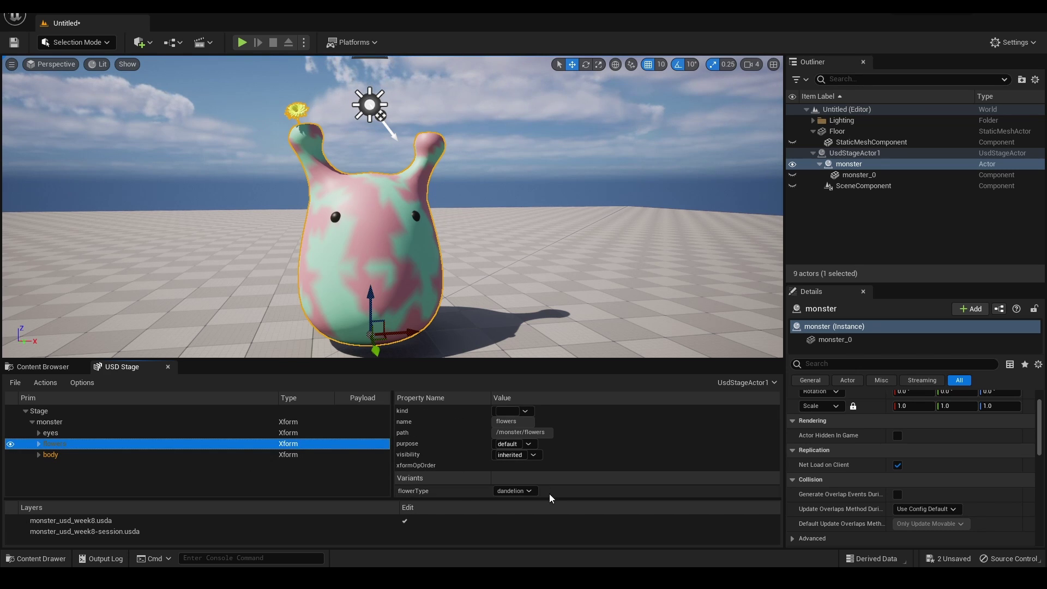
- Try the body prim's polka_dot colorPatterns variant, set it to gradient and orbit around the monster
{"action": "left_click", "coordinate": [34, 454]}
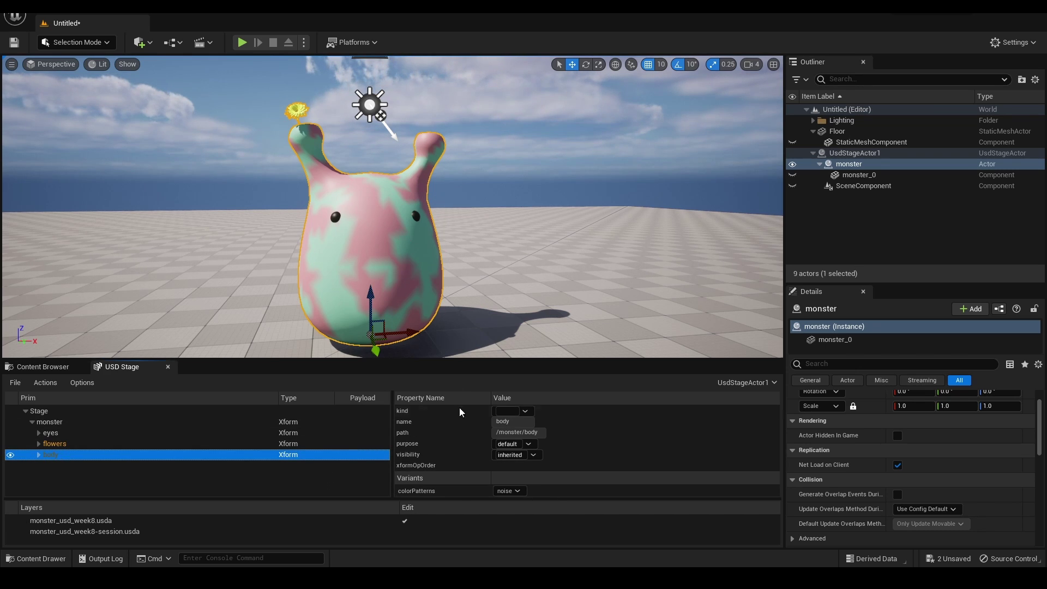
{"action": "left_click", "coordinate": [517, 491]}
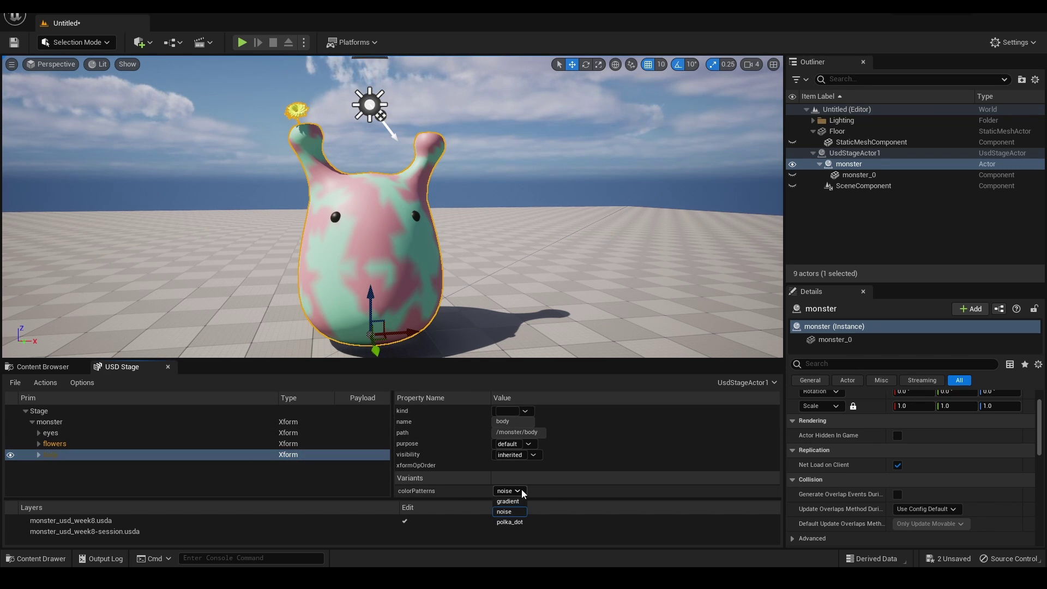
{"action": "left_click", "coordinate": [515, 522]}
{"action": "left_click", "coordinate": [530, 492]}
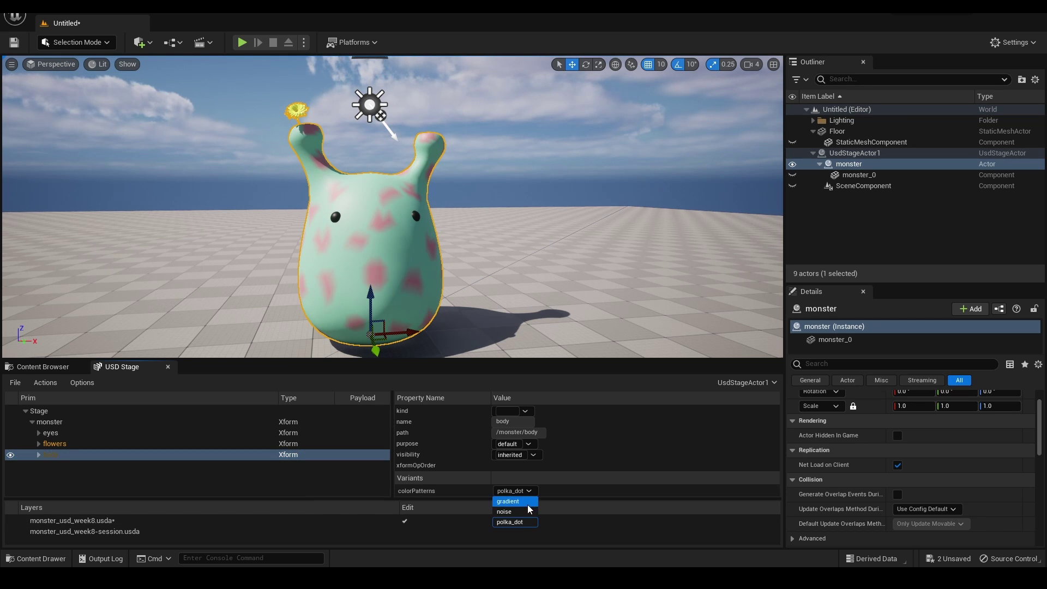
{"action": "left_click", "coordinate": [519, 500]}
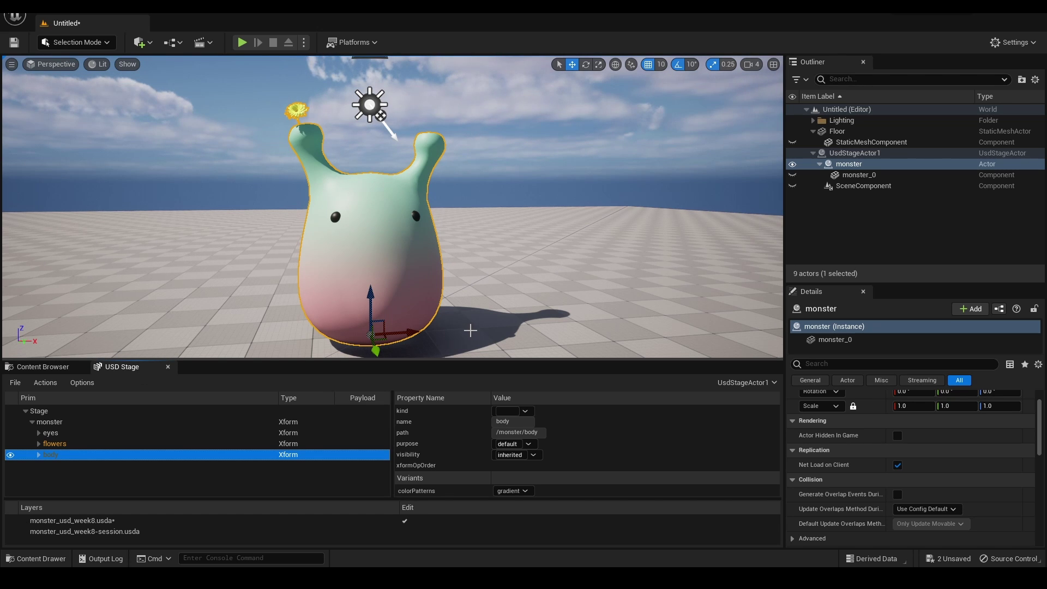
{"action": "mouse_move", "coordinate": [438, 343]}
{"action": "left_mouse_down", "text": "alt"}
{"action": "mouse_move", "coordinate": [686, 344]}
{"action": "mouse_move", "coordinate": [455, 352]}
{"action": "left_mouse_up", "text": "alt"}
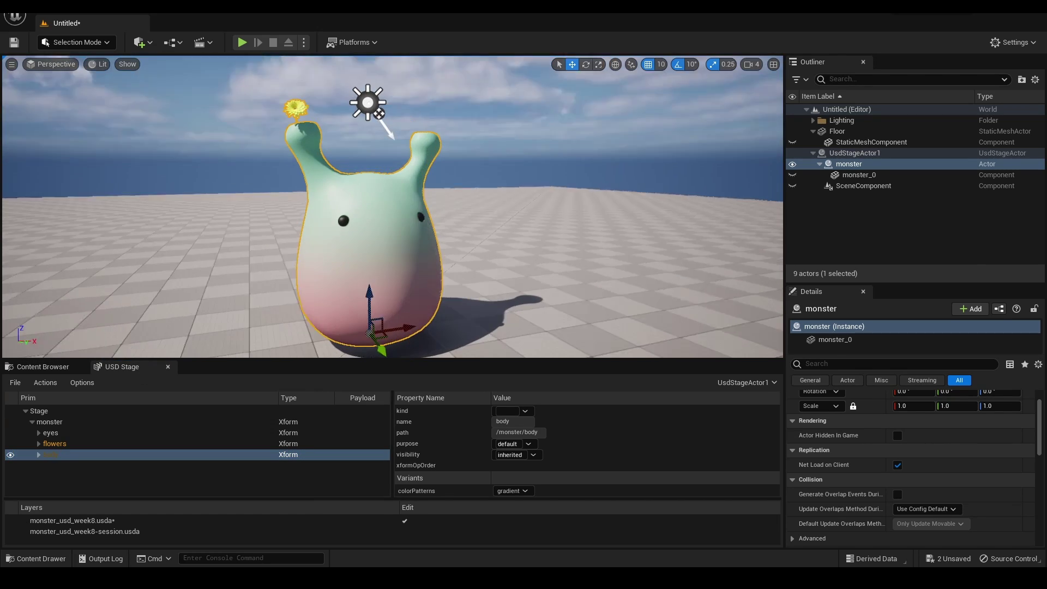
{"action": "left_click_drag", "start_coordinate": [310, 281], "coordinate": [287, 279], "text": "alt"}
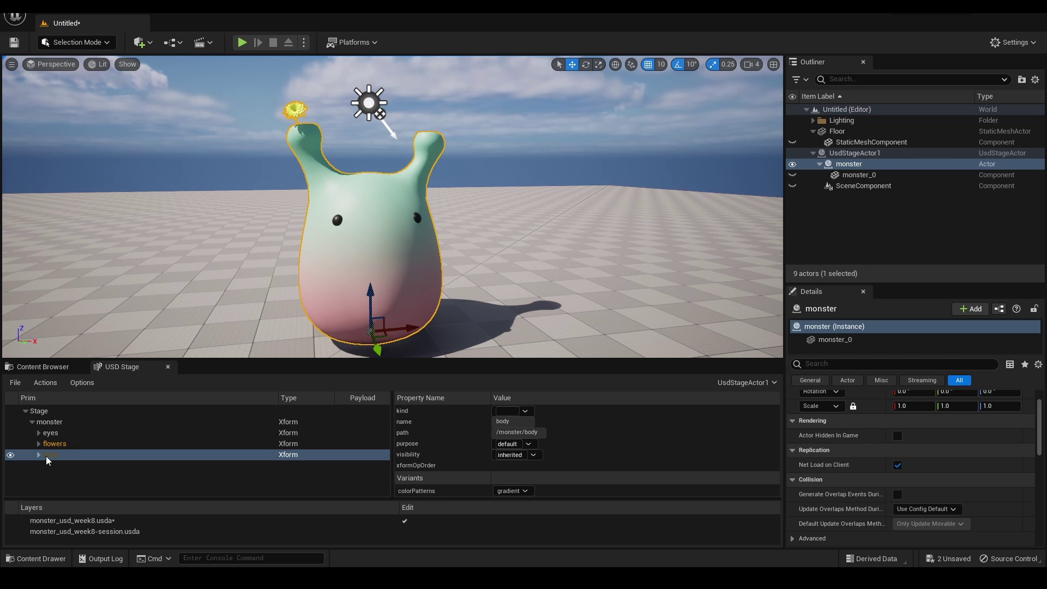
{"action": "left_click_drag", "start_coordinate": [538, 215], "coordinate": [564, 216], "text": "alt"}
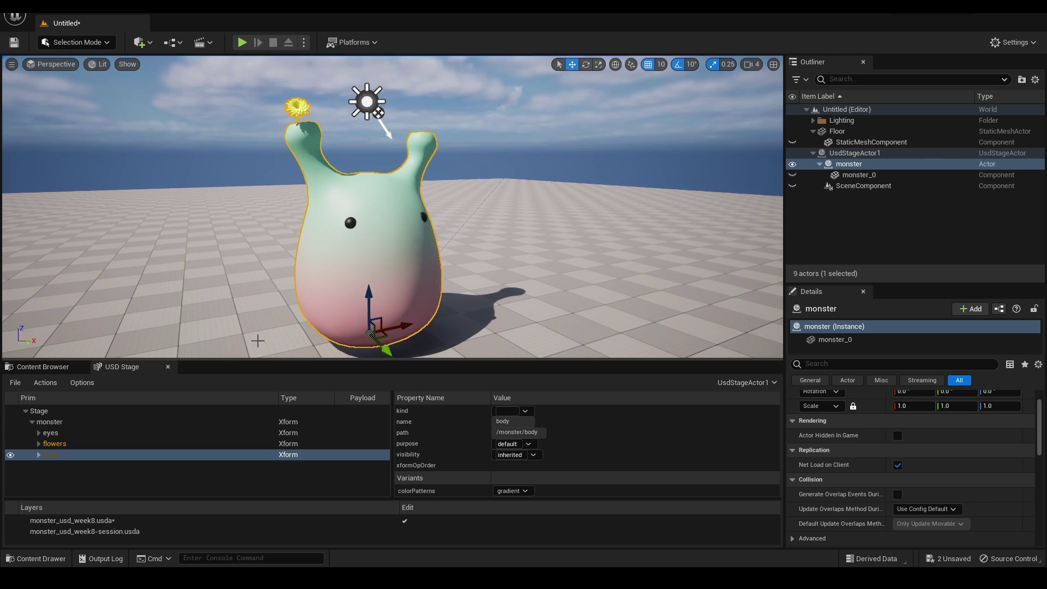
- Set the flowers prim's flowerType variant to tulip
{"action": "right_click", "coordinate": [60, 443]}
{"action": "left_click", "coordinate": [47, 442]}
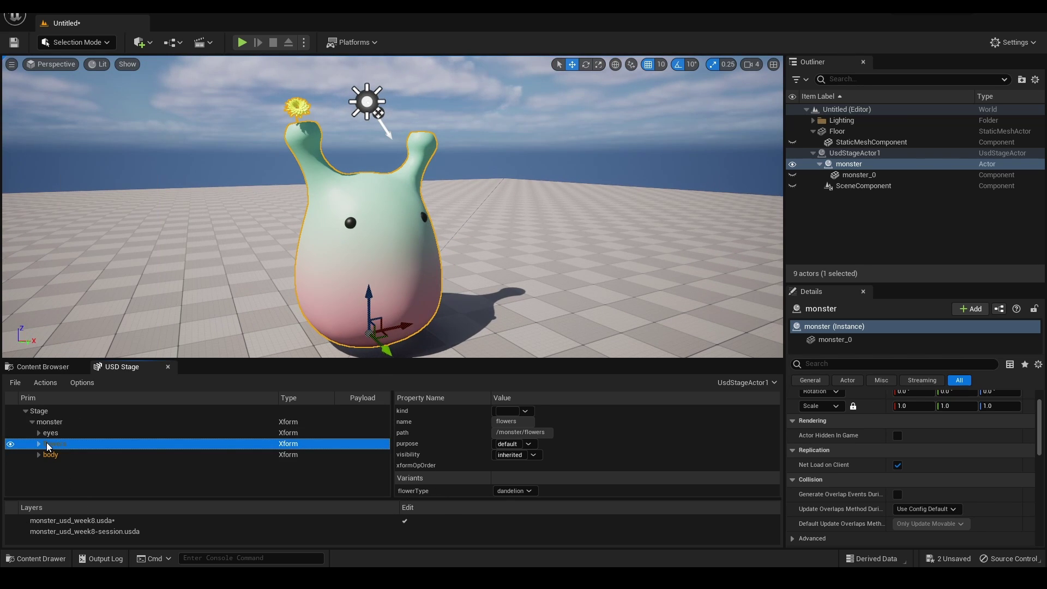
{"action": "left_click", "coordinate": [507, 490]}
{"action": "left_click", "coordinate": [512, 510]}
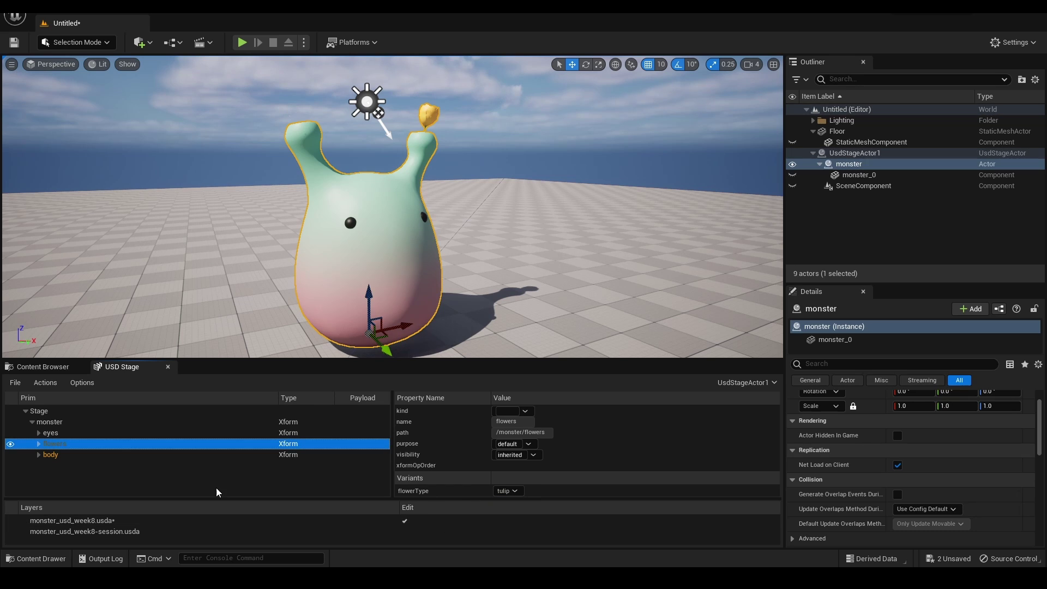
- Set the body prim's colorPatterns variant to noise and inspect the pattern on the monster
{"action": "left_click", "coordinate": [59, 453]}
{"action": "left_click", "coordinate": [504, 490]}
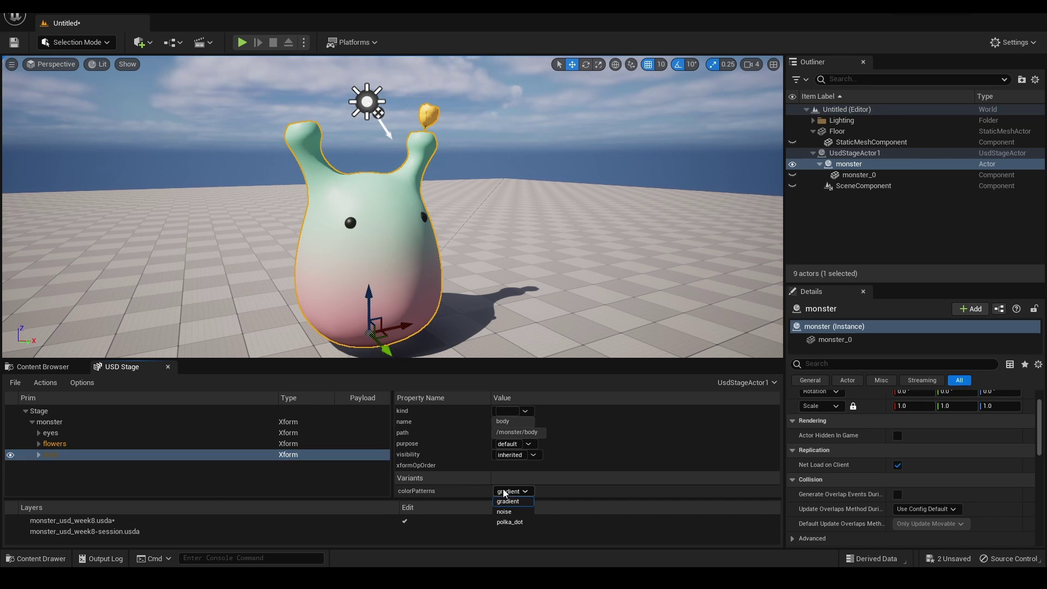
{"action": "left_click", "coordinate": [515, 514]}
{"action": "left_click_drag", "start_coordinate": [360, 305], "coordinate": [777, 278], "text": "alt"}
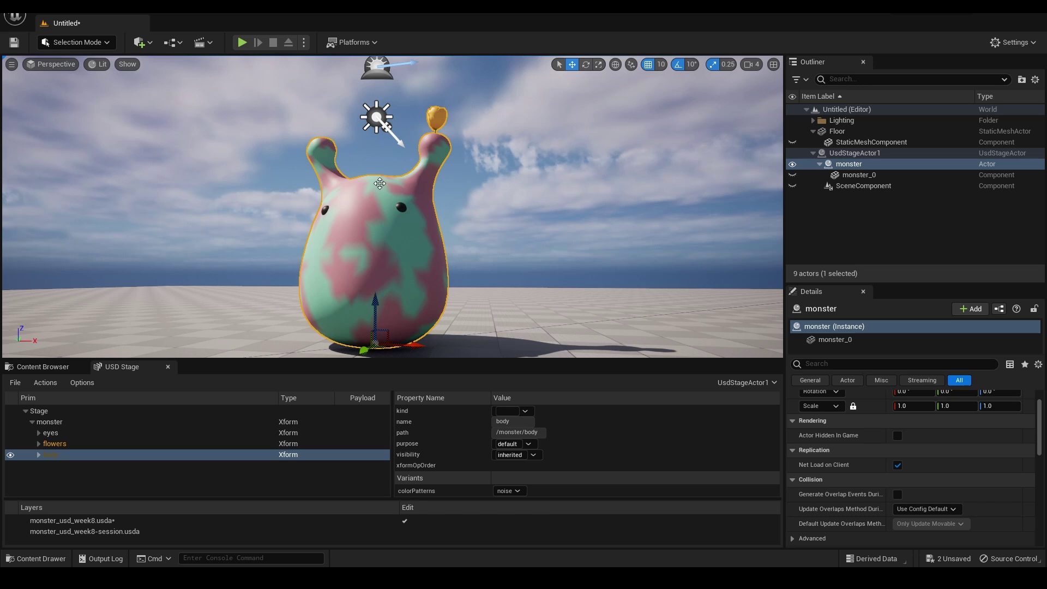
{"action": "left_click_drag", "start_coordinate": [380, 184], "coordinate": [383, 173], "text": "alt"}
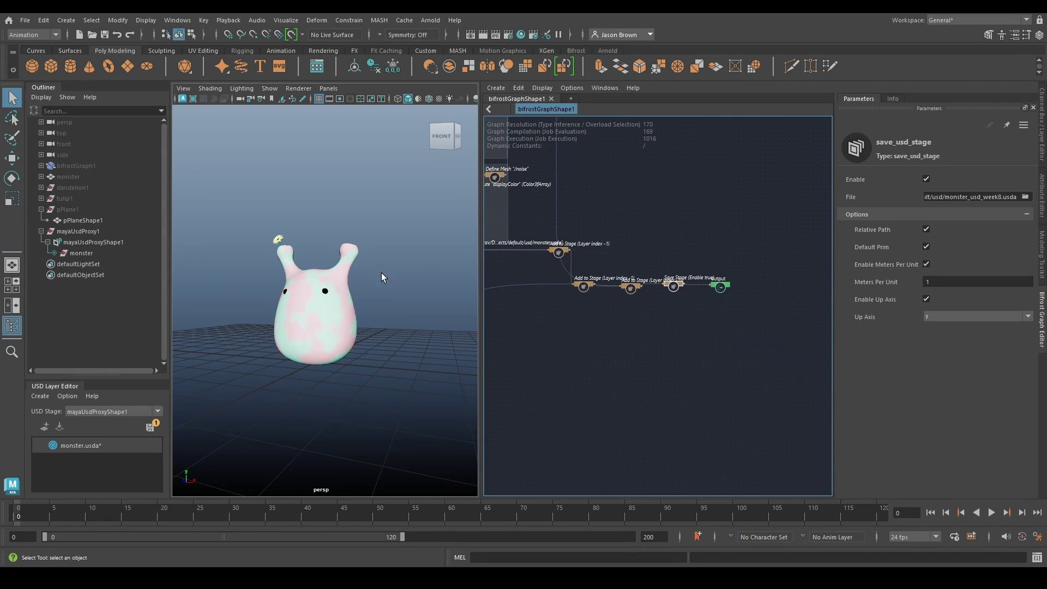
- Switch to Maya, widen the Bifrost Graph Editor and move the monsterShape backdrop level with the pass node, well ahead of it
{"action": "left_click_drag", "start_coordinate": [833, 202], "coordinate": [920, 201]}
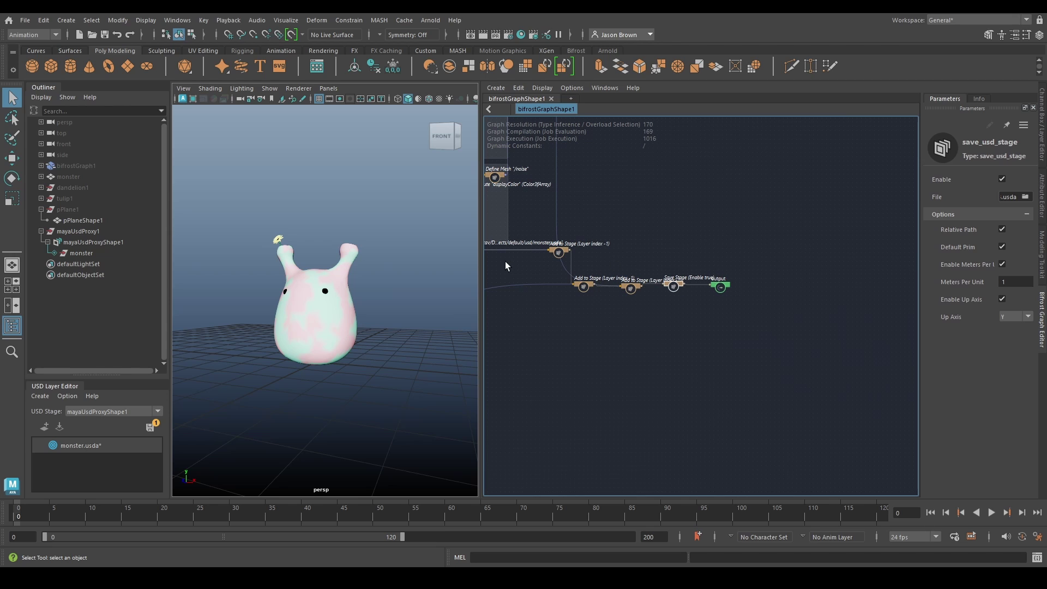
{"action": "left_click_drag", "start_coordinate": [480, 256], "coordinate": [316, 262]}
{"action": "middle_click_drag", "start_coordinate": [468, 333], "coordinate": [793, 290]}
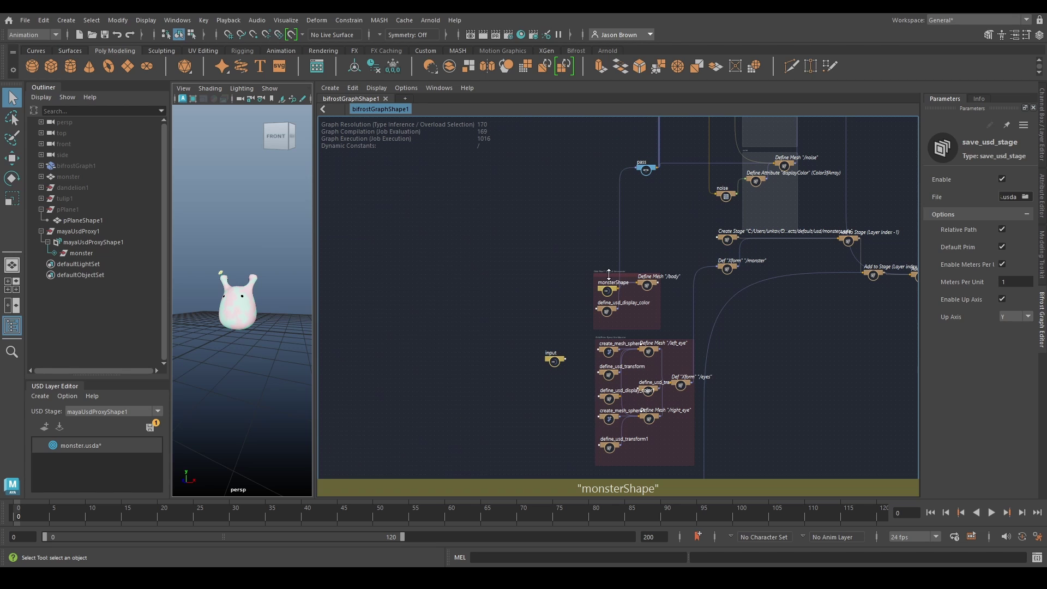
{"action": "left_click_drag", "start_coordinate": [608, 279], "coordinate": [374, 162]}
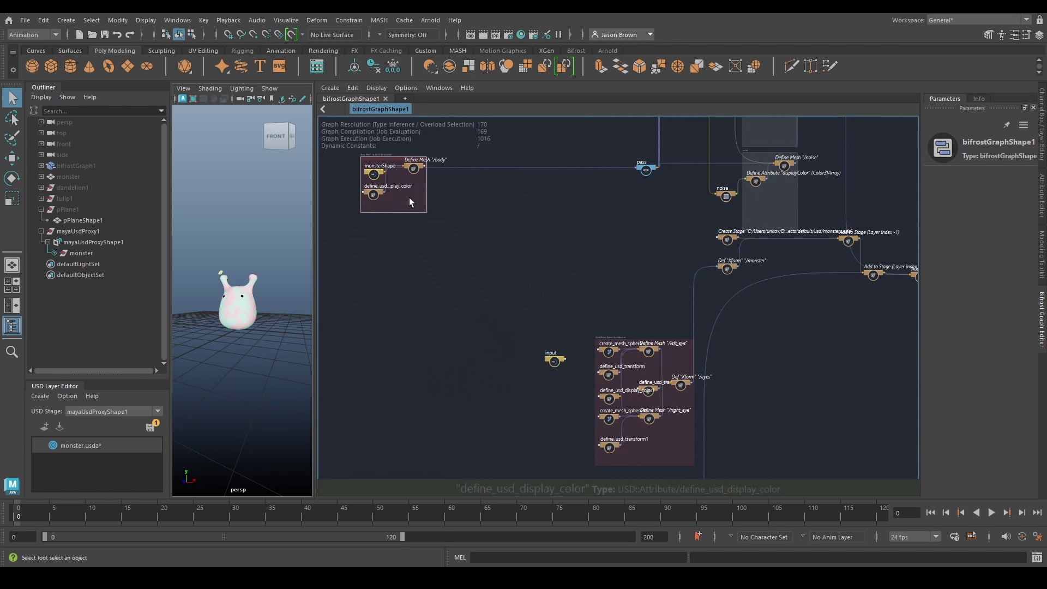
{"action": "middle_click_drag", "start_coordinate": [510, 230], "coordinate": [394, 369]}
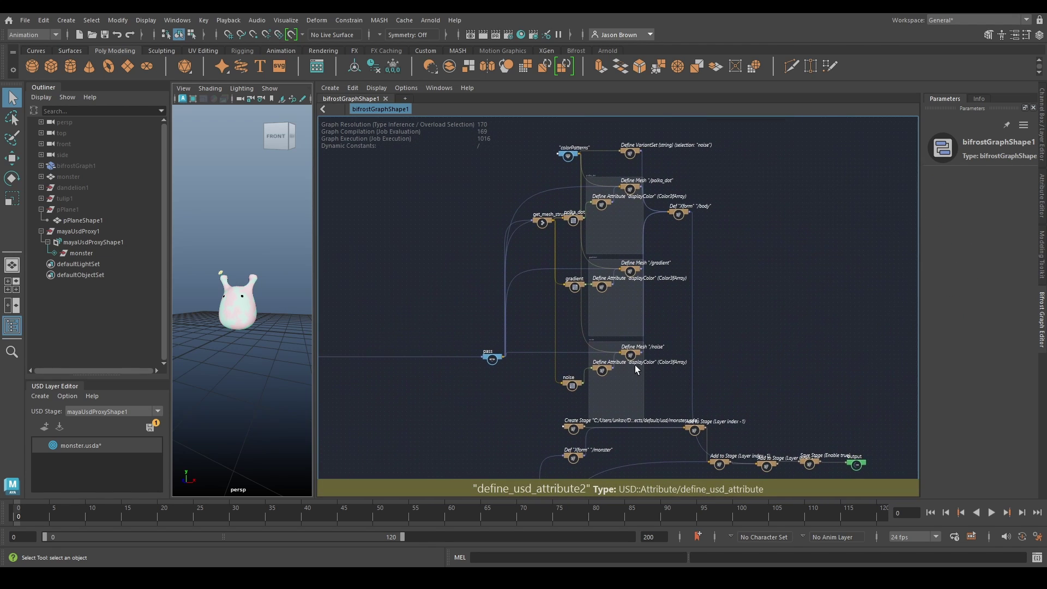
- Create a backdrop around the nodes from pass and colorPatterns through the /body Xform and colour it blue
{"action": "middle_click_drag", "start_coordinate": [619, 379], "coordinate": [602, 394]}
{"action": "left_click_drag", "start_coordinate": [720, 146], "coordinate": [441, 414]}
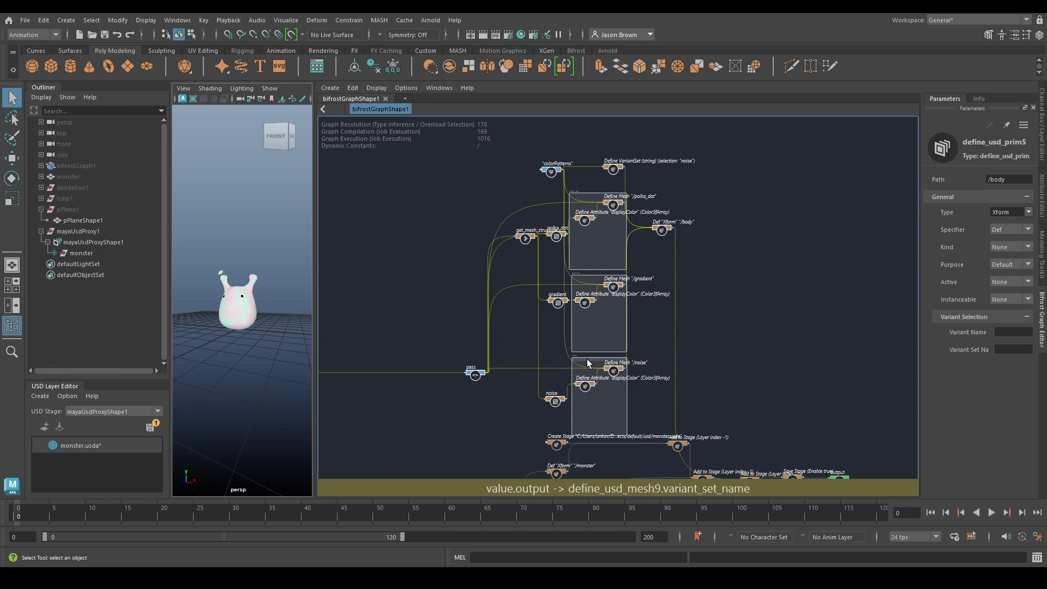
{"action": "right_click", "coordinate": [723, 334]}
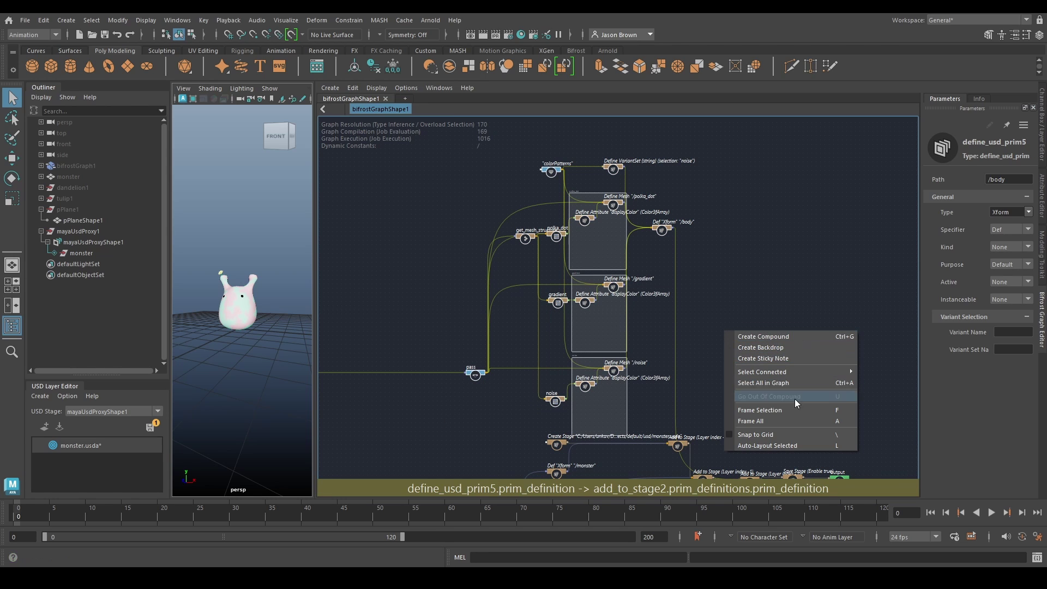
{"action": "left_click", "coordinate": [781, 346]}
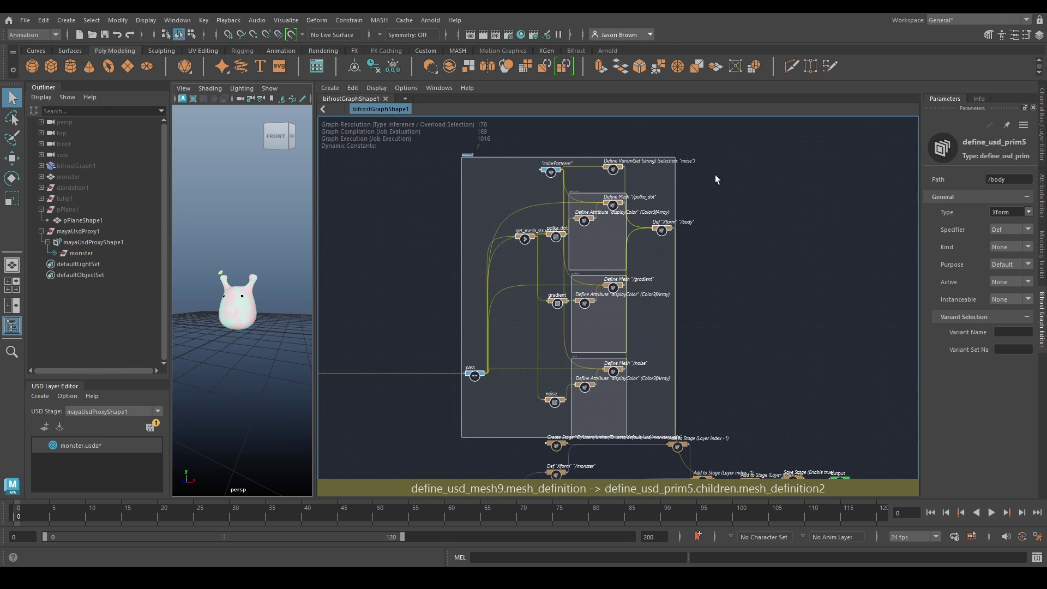
{"action": "scroll", "coordinate": [715, 174], "scroll_direction": "up", "scroll_amount": 3}
{"action": "scroll", "coordinate": [685, 172], "scroll_direction": "up", "scroll_amount": 5}
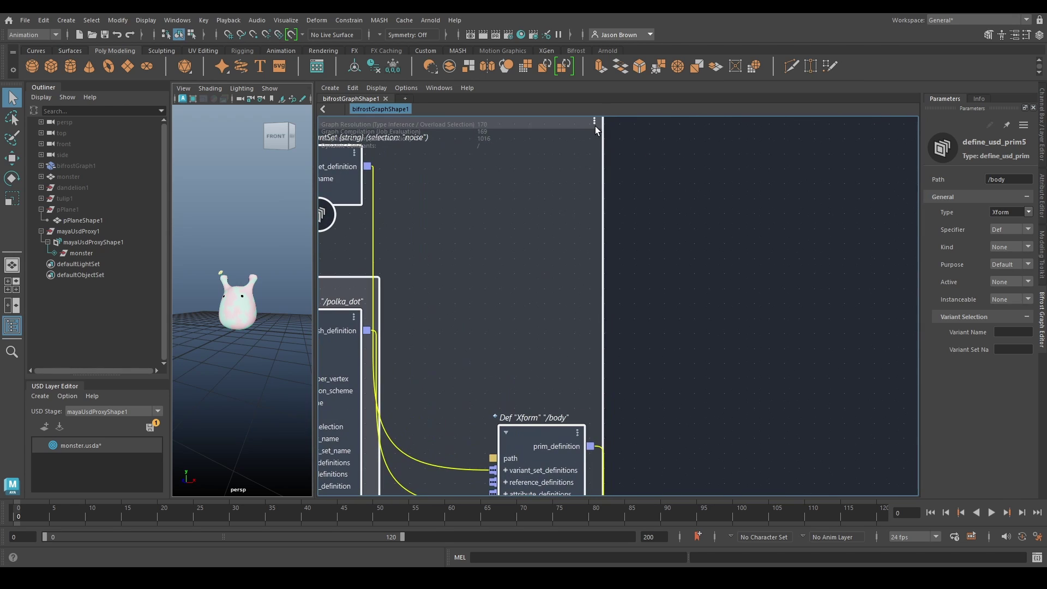
{"action": "left_click", "coordinate": [594, 121]}
{"action": "left_click", "coordinate": [633, 185]}
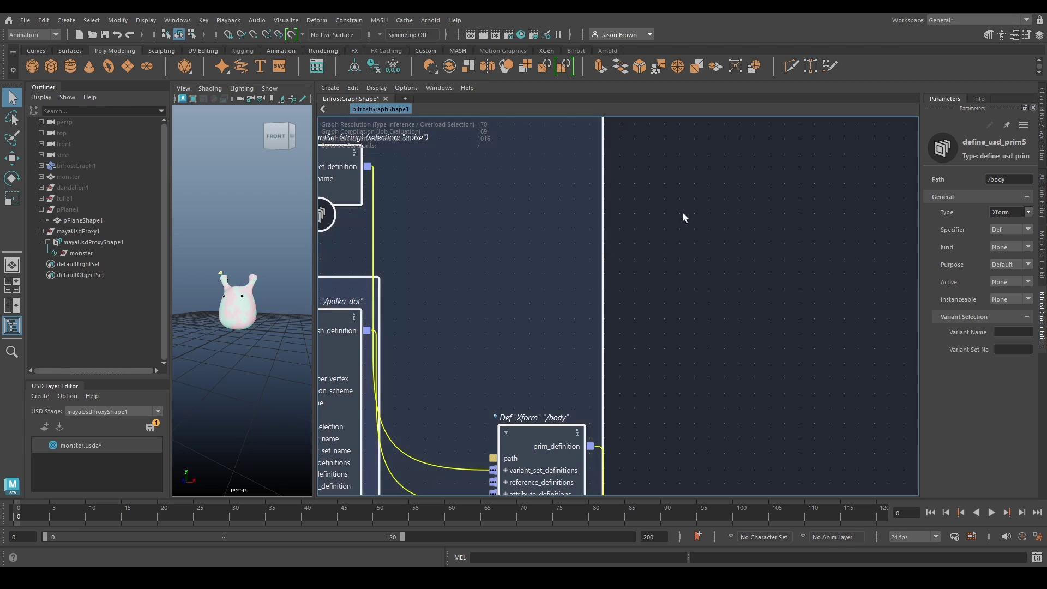
- Rename the new blue backdrop around the colorPatterns variant nodes
{"action": "scroll", "coordinate": [692, 267], "scroll_direction": "down", "scroll_amount": 3}
{"action": "scroll", "coordinate": [696, 283], "scroll_direction": "down", "scroll_amount": 5}
{"action": "middle_click_drag", "start_coordinate": [754, 294], "coordinate": [900, 241], "text": "alt"}
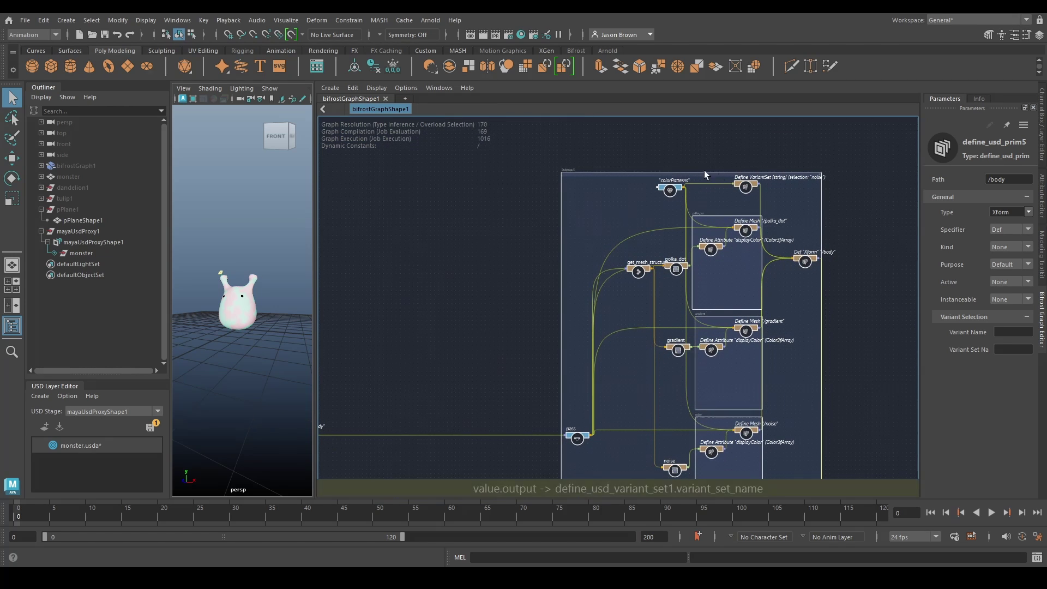
{"action": "left_click", "coordinate": [638, 173]}
{"action": "scroll", "coordinate": [634, 175], "scroll_direction": "down", "scroll_amount": 2}
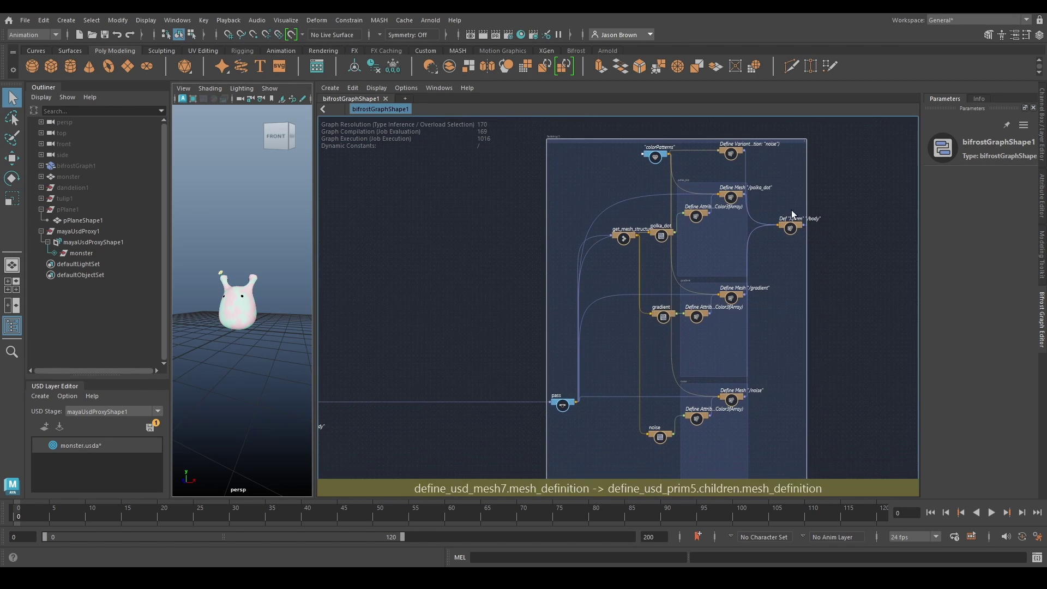
{"action": "middle_click_drag", "start_coordinate": [849, 274], "coordinate": [888, 388], "text": "alt"}
{"action": "scroll", "coordinate": [638, 278], "scroll_direction": "up", "scroll_amount": 5}
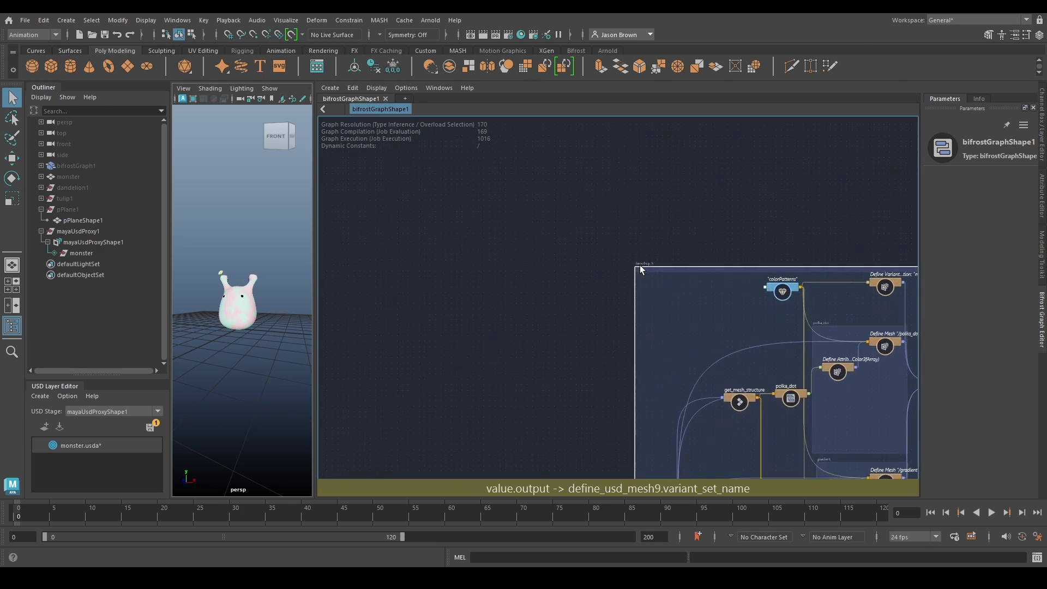
{"action": "double_click", "coordinate": [647, 262]}
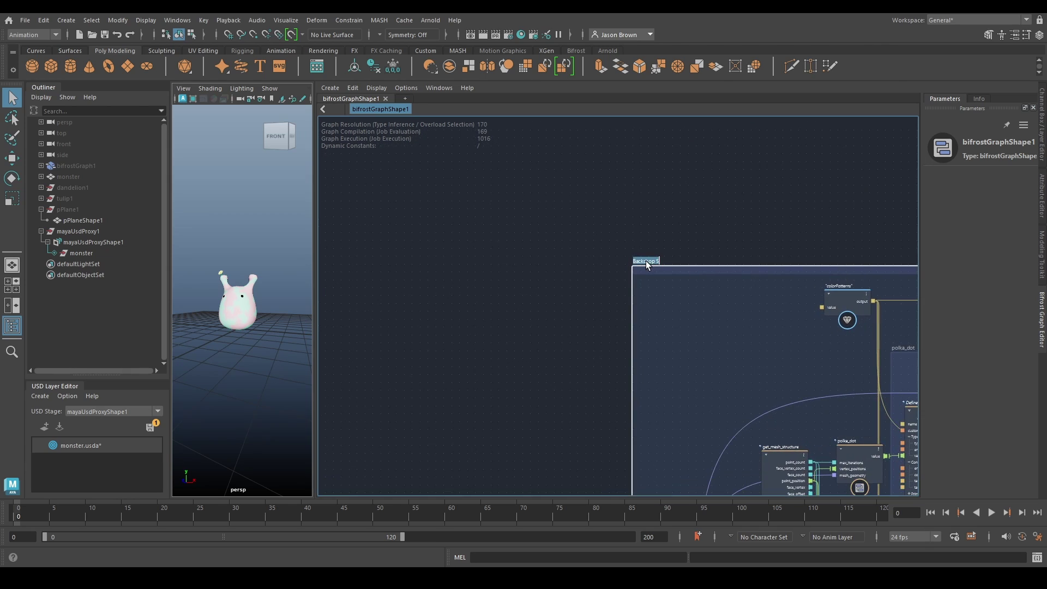
{"action": "type", "text": "Bc"}
- Select all the tulip and dandelion nodes together with the flowerType variant set and the /flowers Xform
{"action": "scroll", "coordinate": [646, 265], "scroll_direction": "down", "scroll_amount": 4}
{"action": "middle_click_drag", "start_coordinate": [818, 479], "coordinate": [696, 358], "text": "alt"}
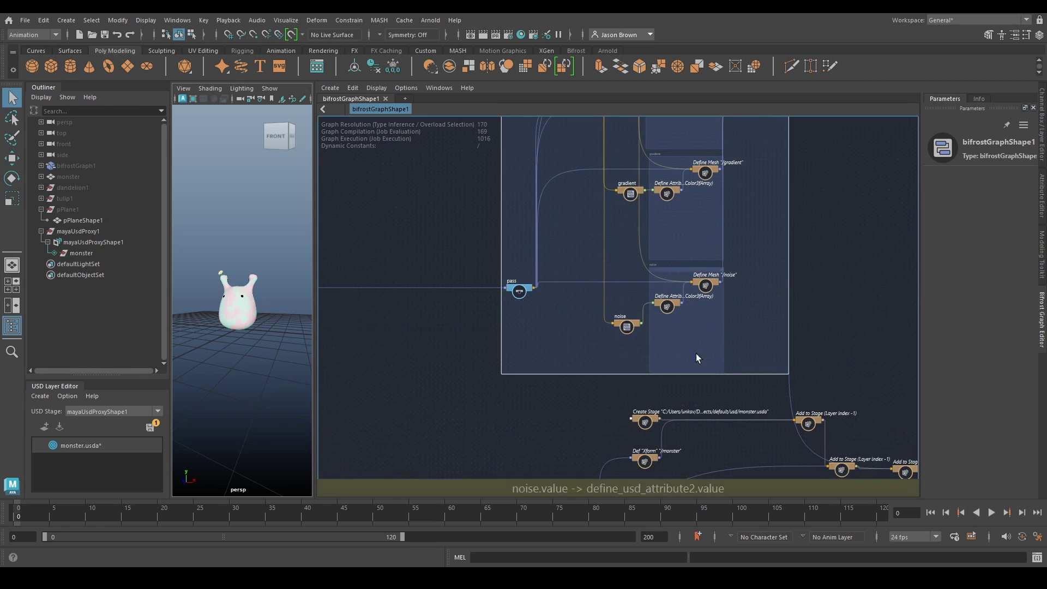
{"action": "middle_click_drag", "start_coordinate": [731, 464], "coordinate": [781, 287], "text": "alt"}
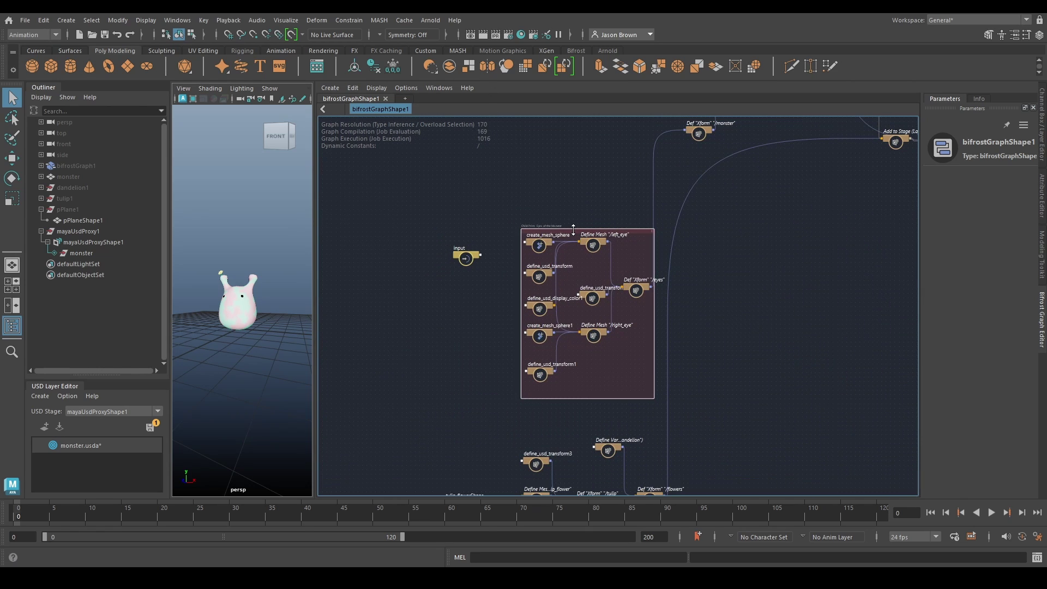
{"action": "middle_click_drag", "start_coordinate": [753, 363], "coordinate": [782, 161]}
{"action": "left_click_drag", "start_coordinate": [730, 223], "coordinate": [423, 484]}
{"action": "middle_click_drag", "start_coordinate": [423, 484], "coordinate": [506, 369]}
{"action": "left_click_drag", "start_coordinate": [479, 398], "coordinate": [670, 282], "text": "shift"}
{"action": "right_click", "coordinate": [695, 331]}
{"action": "left_click", "coordinate": [754, 375]}
{"action": "key", "text": "ctrl+z"}
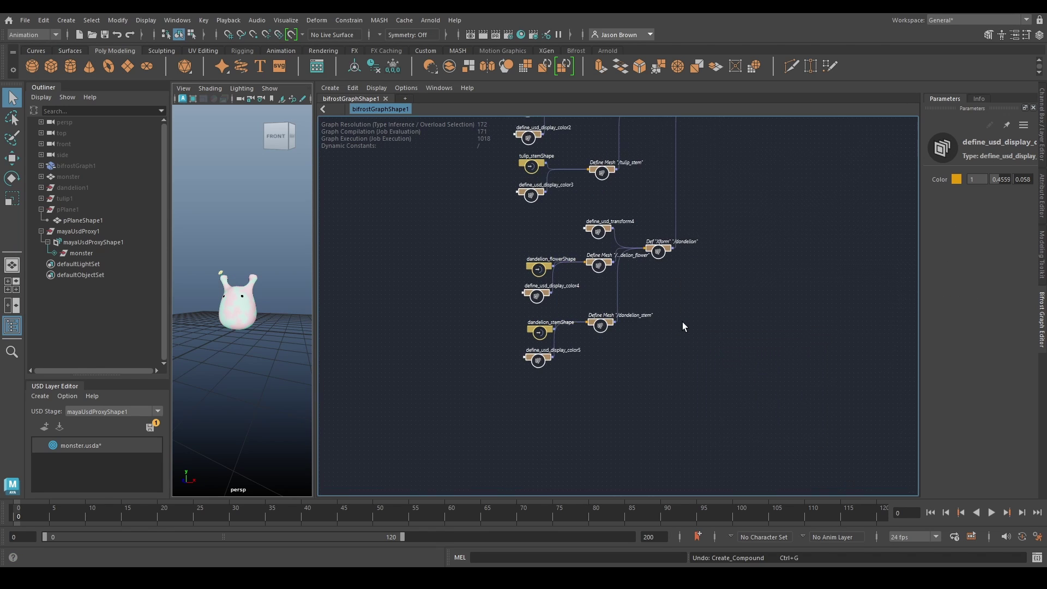
- Create a backdrop around the selected flower nodes and colour it blue
{"action": "scroll", "coordinate": [682, 321], "scroll_direction": "down", "scroll_amount": 2}
{"action": "middle_click_drag", "start_coordinate": [704, 204], "coordinate": [661, 302]}
{"action": "scroll", "coordinate": [662, 299], "scroll_direction": "up", "scroll_amount": 5}
{"action": "right_click", "coordinate": [692, 322]}
{"action": "left_click", "coordinate": [715, 342]}
{"action": "scroll", "coordinate": [714, 348], "scroll_direction": "down", "scroll_amount": 3}
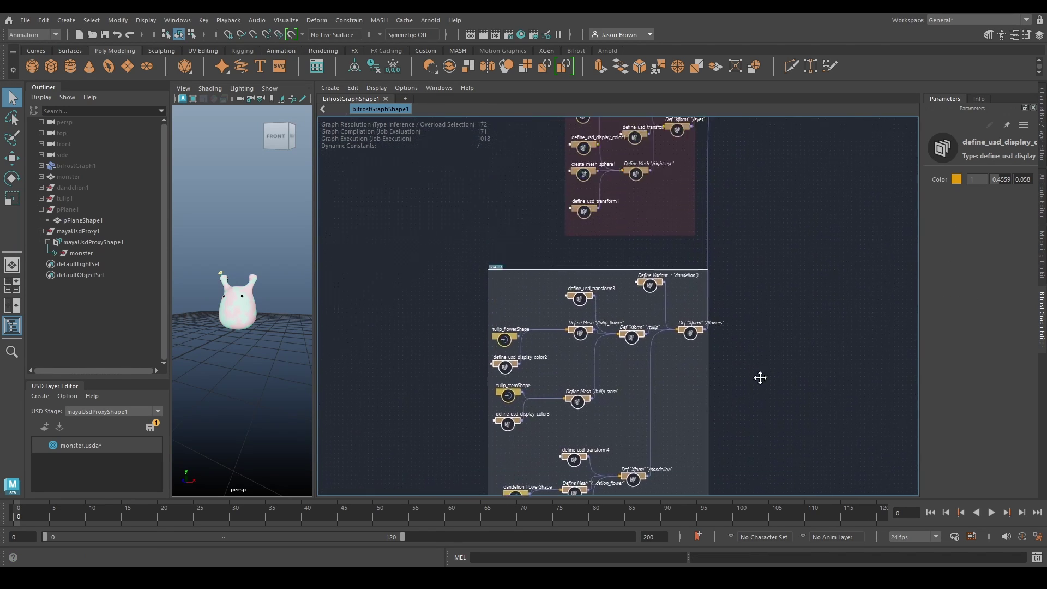
{"action": "scroll", "coordinate": [711, 306], "scroll_direction": "up", "scroll_amount": 4}
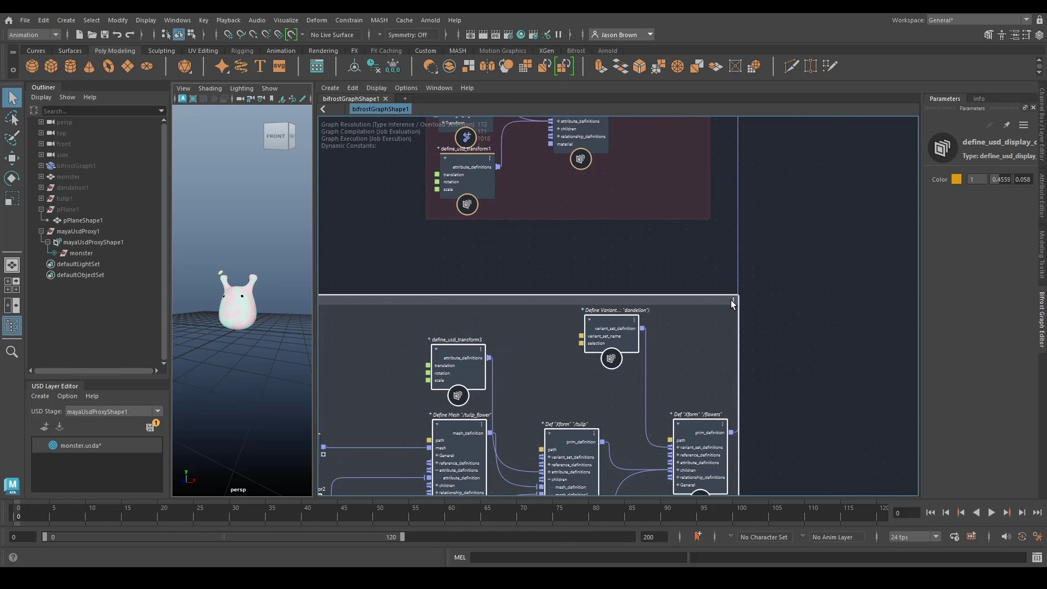
{"action": "left_click", "coordinate": [730, 299]}
{"action": "left_click", "coordinate": [757, 364]}
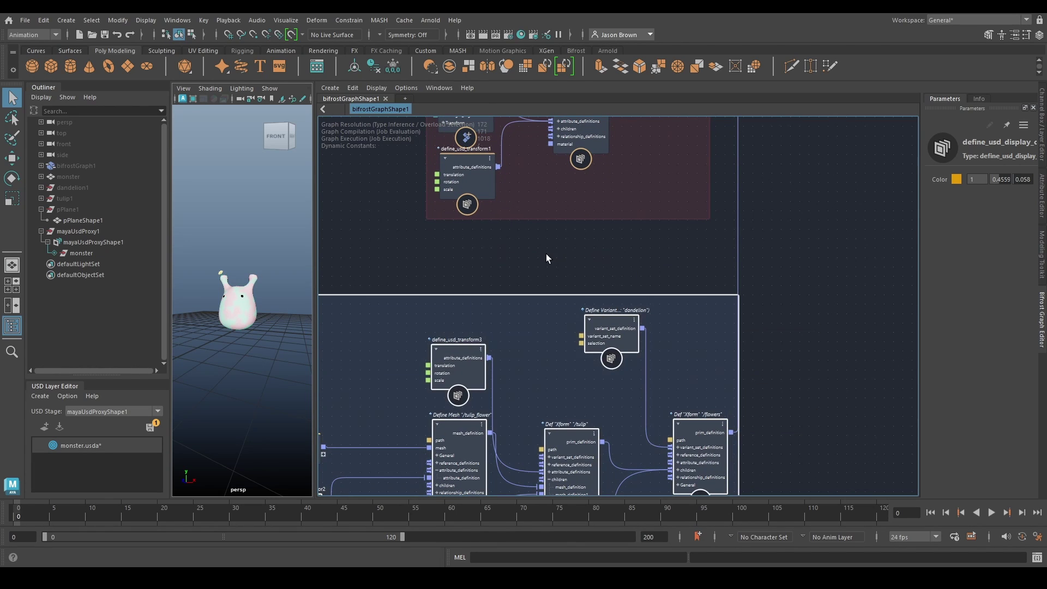
- Rename the flower nodes' backdrop to "Flower Mesh Variants"
{"action": "middle_click_drag", "start_coordinate": [347, 292], "coordinate": [595, 302]}
{"action": "double_click", "coordinate": [526, 299]}
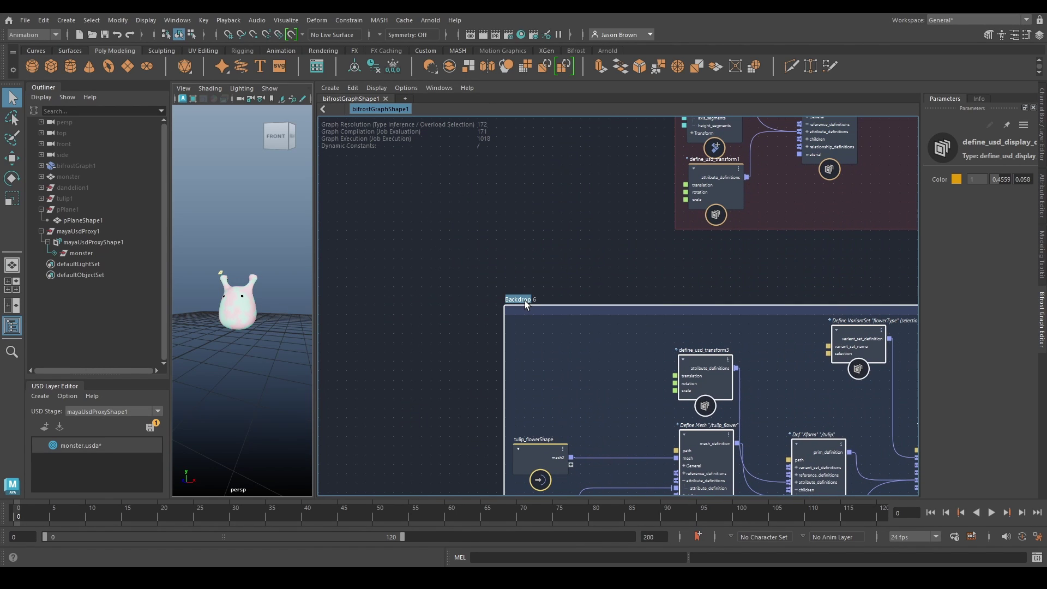
{"action": "type", "text": "Flower Mesh Variants"}
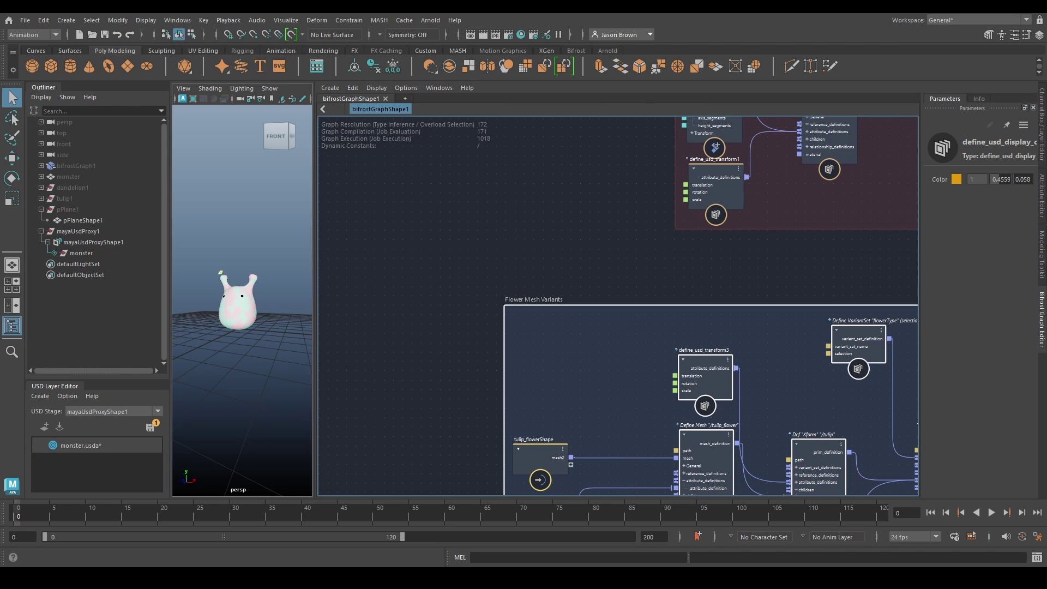
- Move the red eyes backdrop up until it is level with the /monster Xform node
{"action": "scroll", "coordinate": [478, 277], "scroll_direction": "down", "scroll_amount": 4}
{"action": "middle_click_drag", "start_coordinate": [787, 349], "coordinate": [874, 343]}
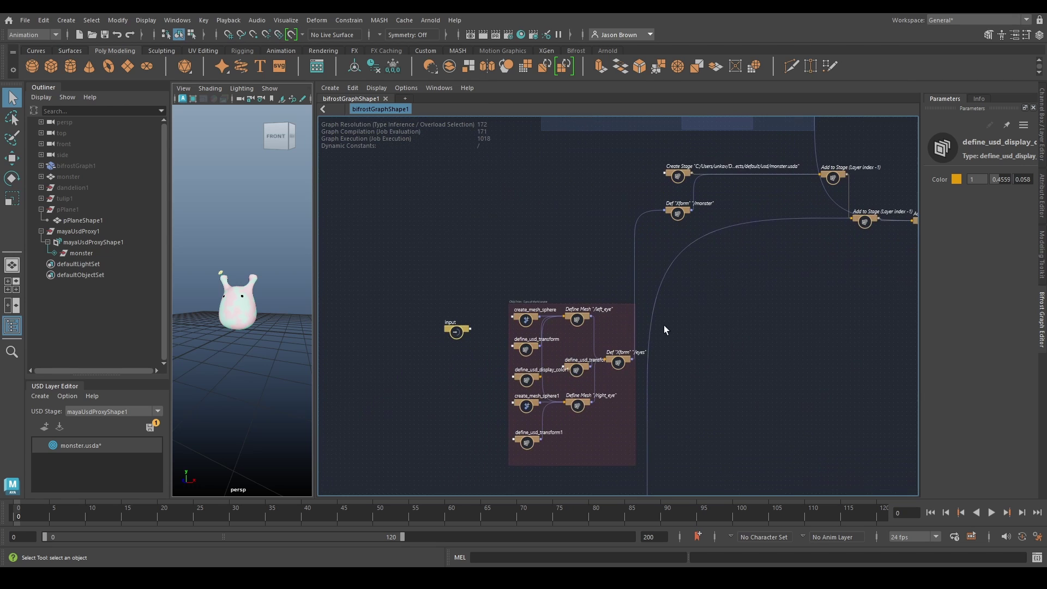
{"action": "scroll", "coordinate": [592, 315], "scroll_direction": "up", "scroll_amount": 4}
{"action": "left_click_drag", "start_coordinate": [606, 299], "coordinate": [592, 177]}
{"action": "middle_click_drag", "start_coordinate": [592, 180], "coordinate": [587, 129]}
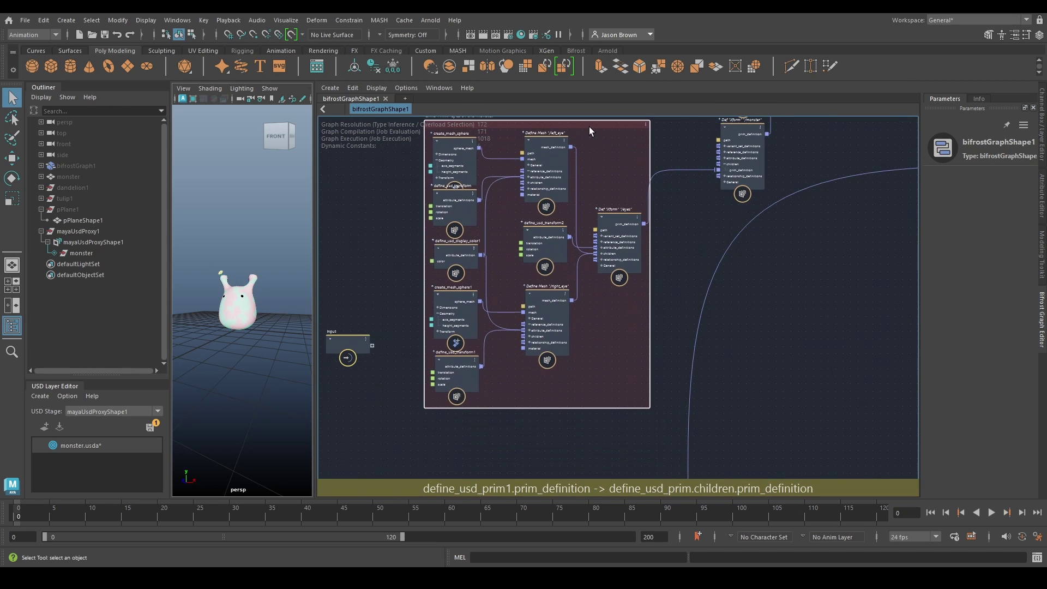
{"action": "middle_click_drag", "start_coordinate": [844, 285], "coordinate": [587, 434]}
{"action": "middle_click_drag", "start_coordinate": [727, 433], "coordinate": [748, 434]}
{"action": "scroll", "coordinate": [749, 435], "scroll_direction": "down", "scroll_amount": 4}
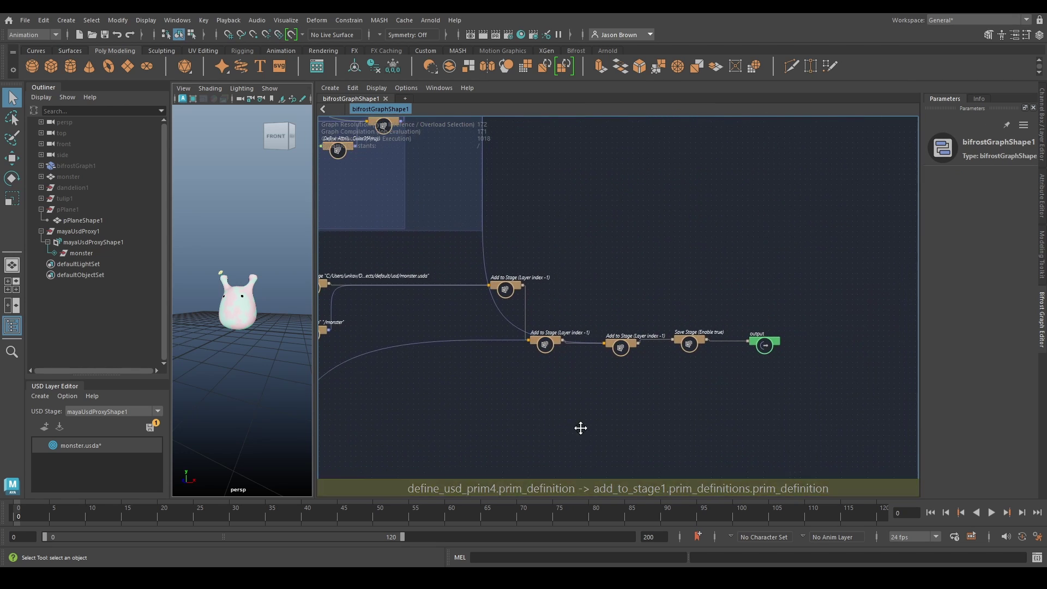
{"action": "middle_click_drag", "start_coordinate": [644, 420], "coordinate": [657, 437]}
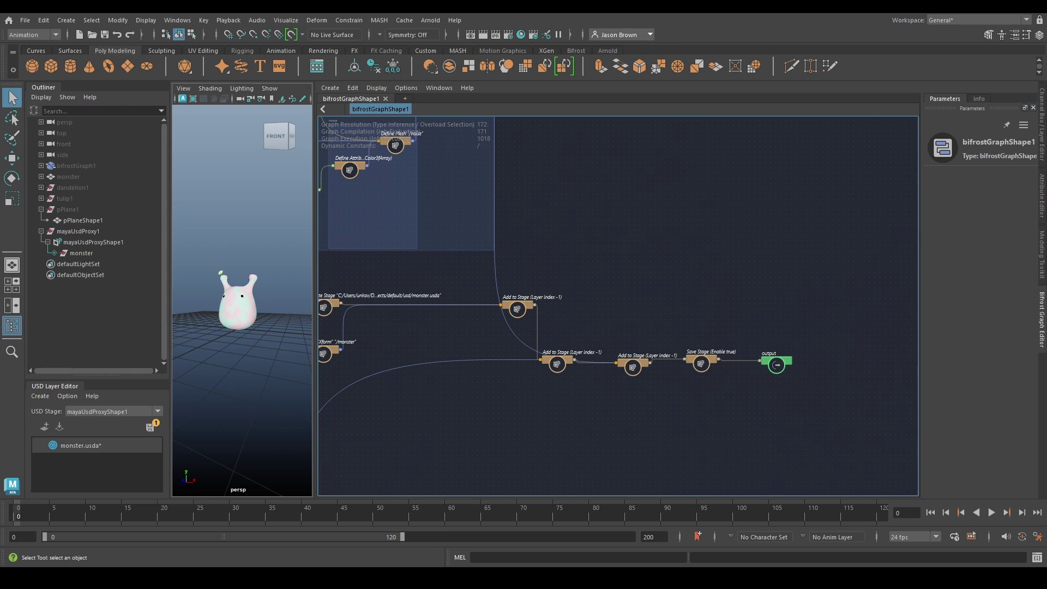